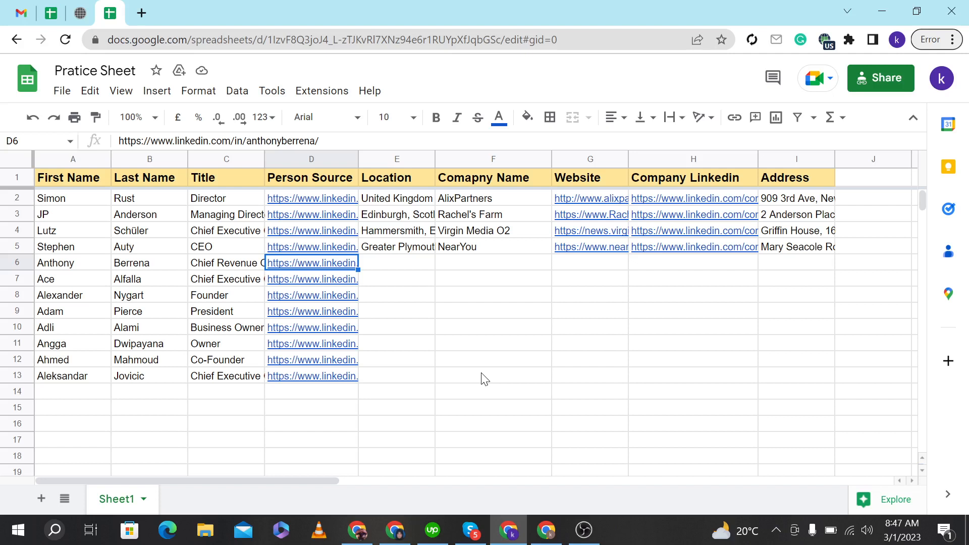
click(398, 280)
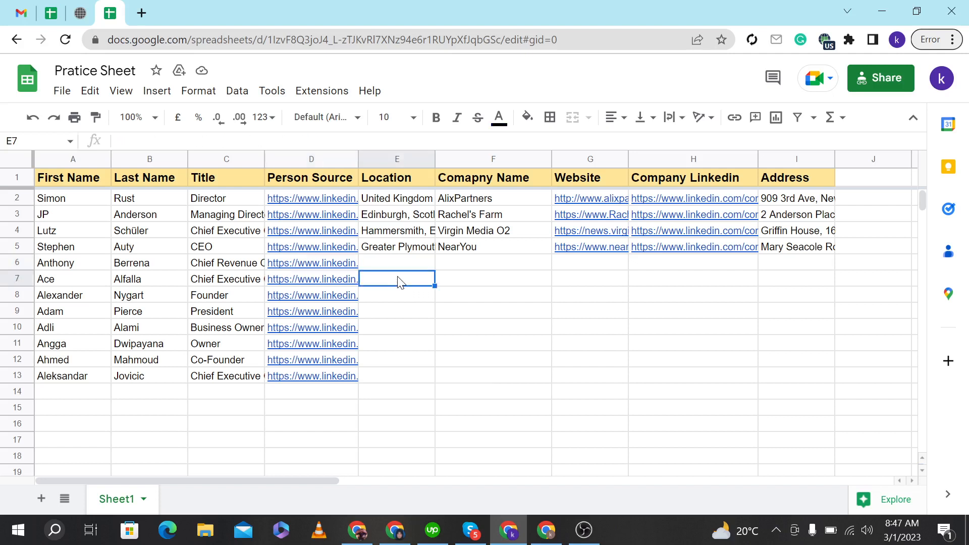
click(338, 269)
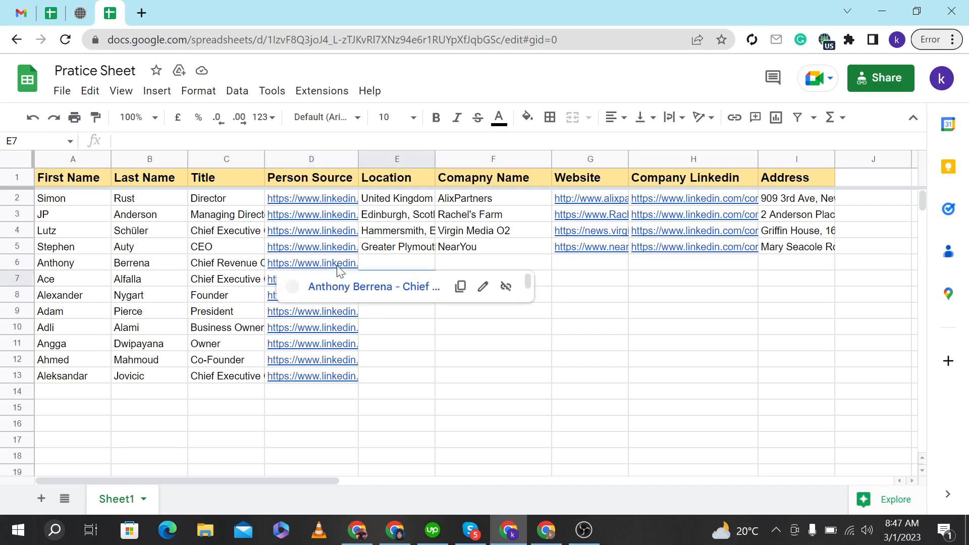
click(385, 269)
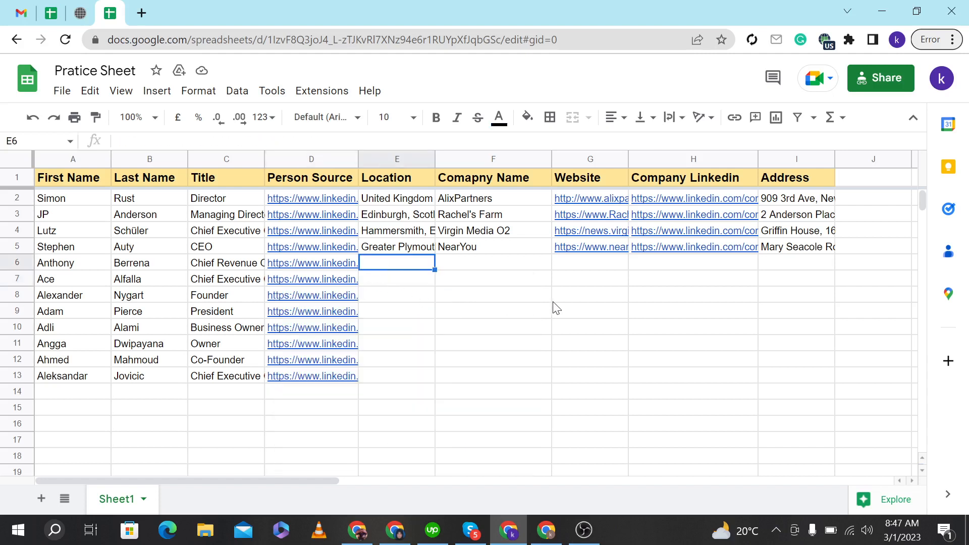
click(786, 268)
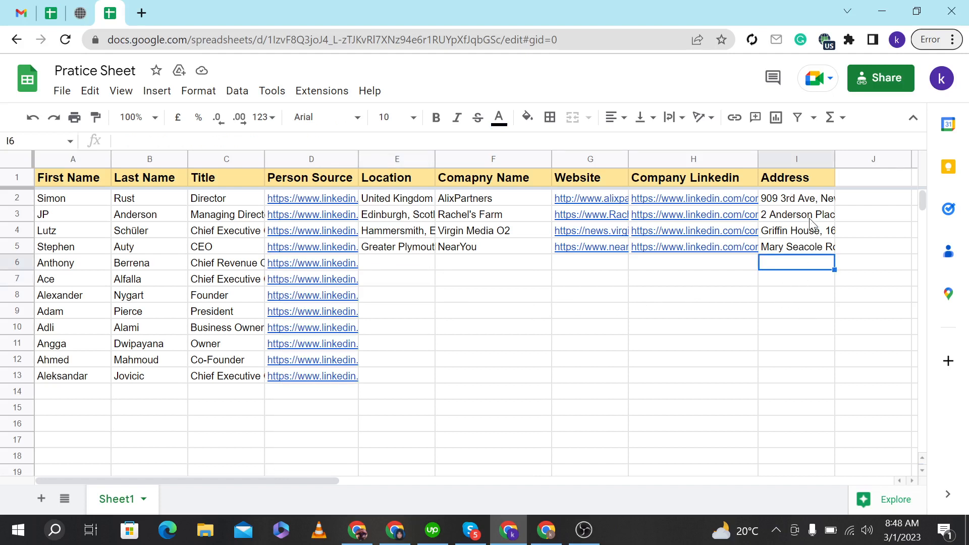
Open the LinkedIn profile linked in row 6's Person Source cell.
click(336, 265)
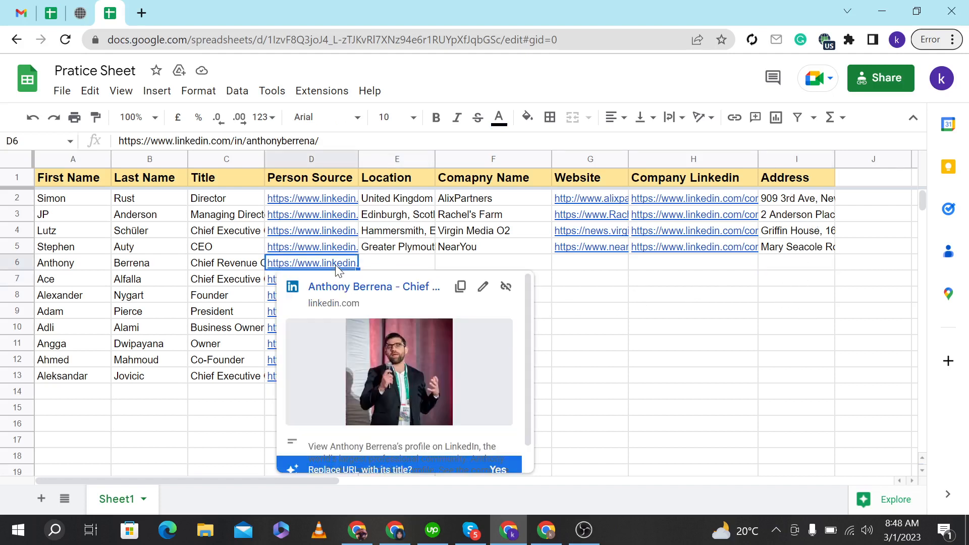
click(366, 287)
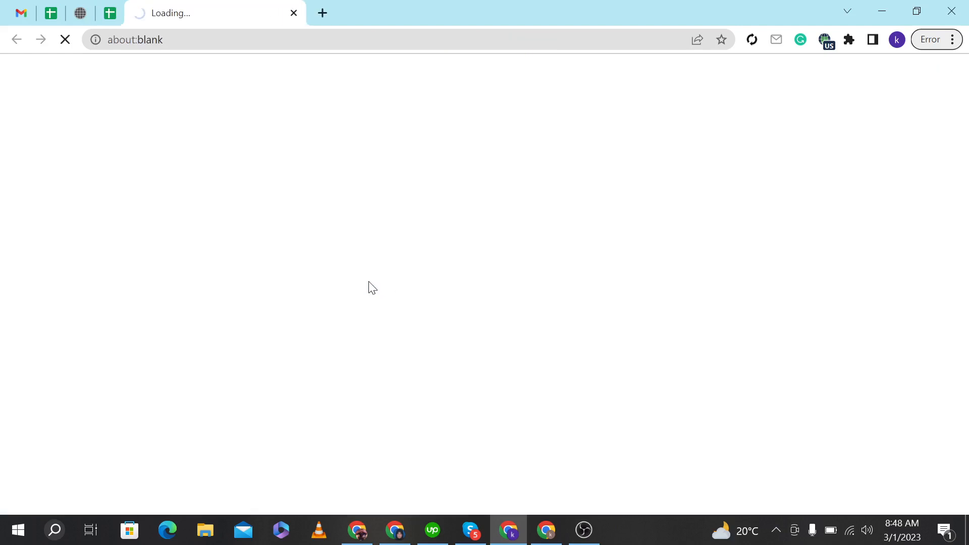
click(107, 7)
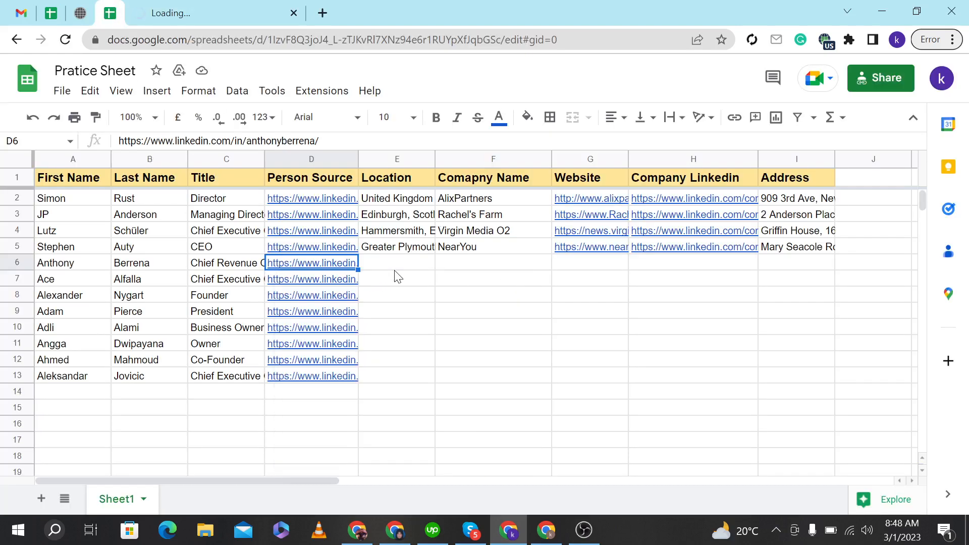
click(414, 269)
click(458, 268)
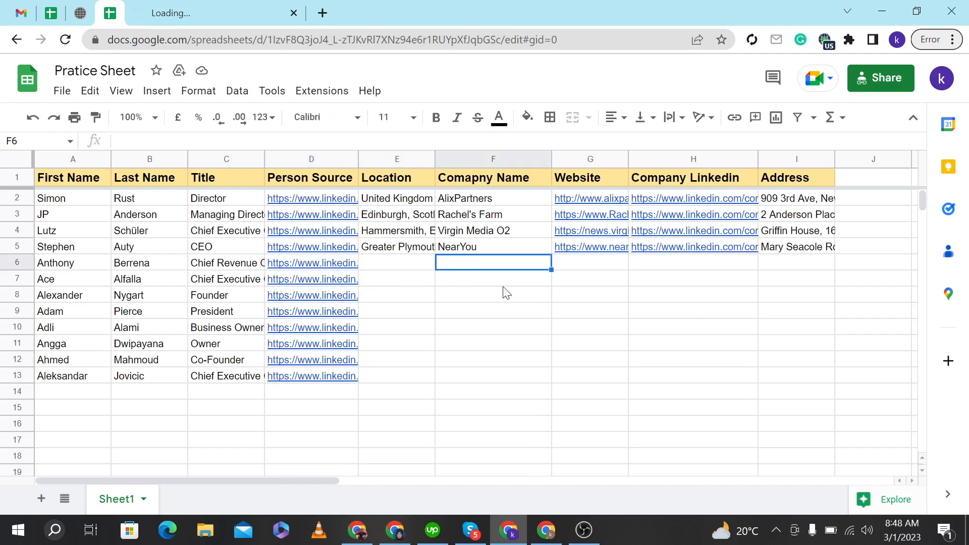
key(Tab)
key(Tab)
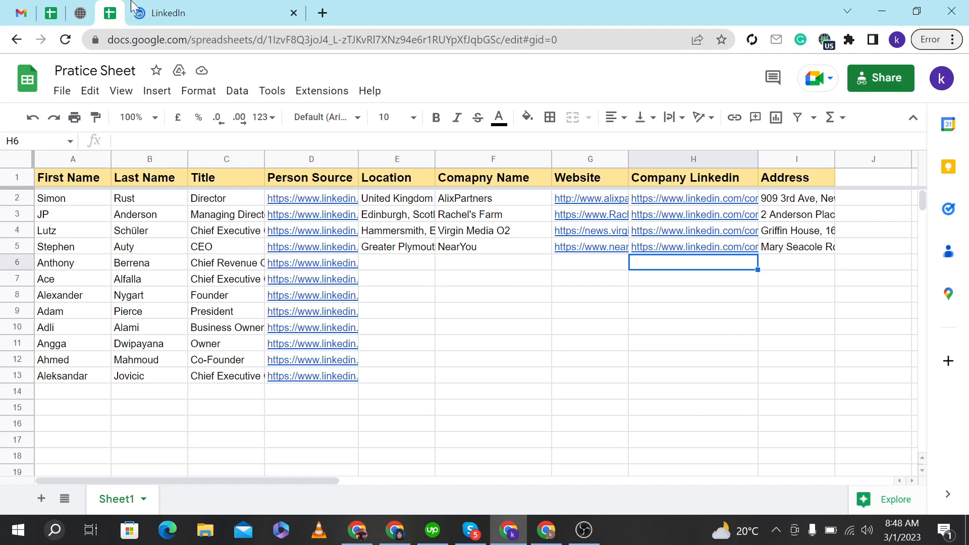
Try to copy the profile's location into the Location cell of row 6.
click(162, 6)
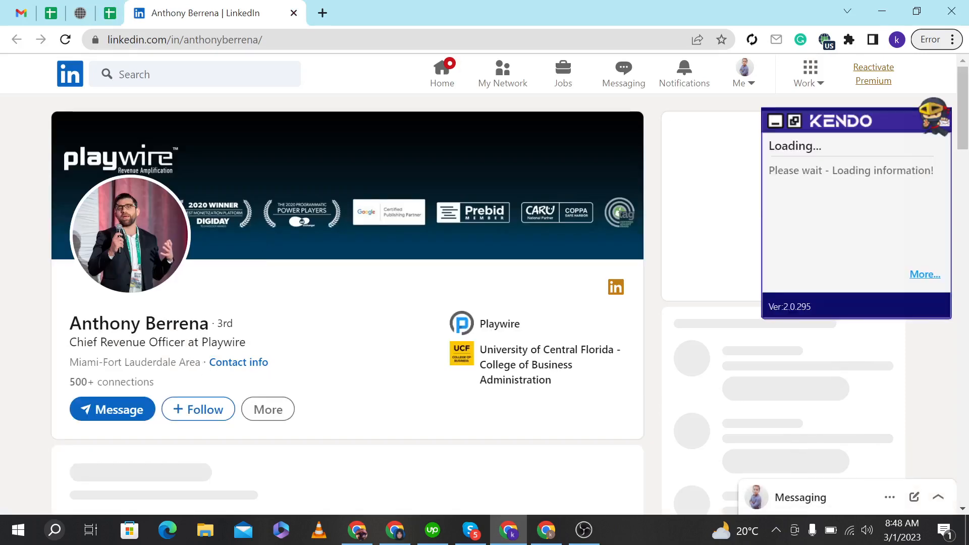
drag(203, 363, 79, 362)
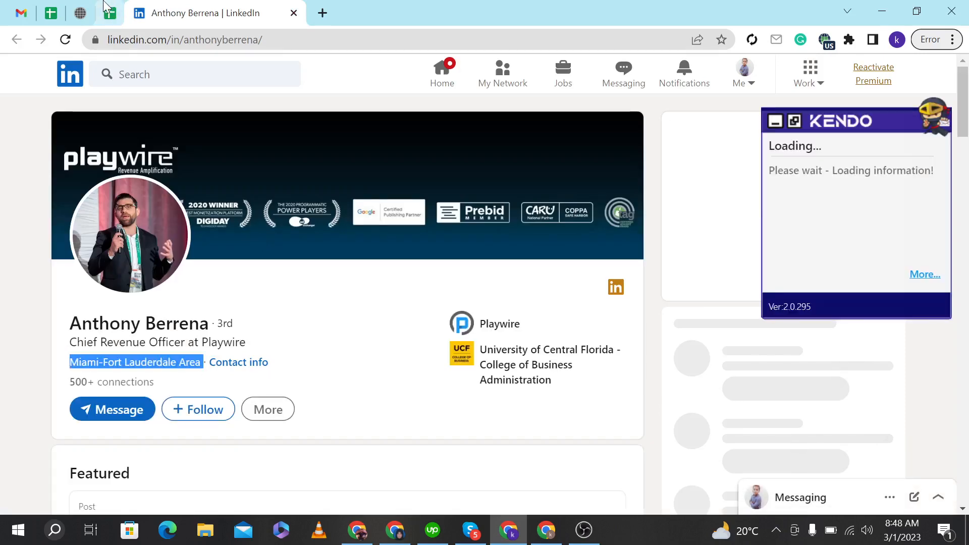
click(109, 13)
click(393, 264)
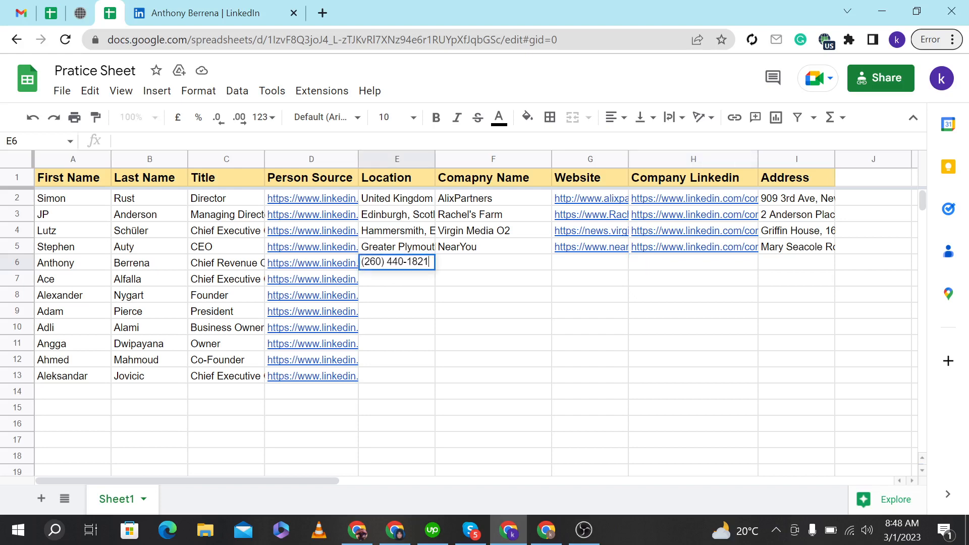
Copy the location Miami-Fort Lauderdale Area from the profile and paste it over the Location cell of row 6.
click(401, 296)
click(186, 7)
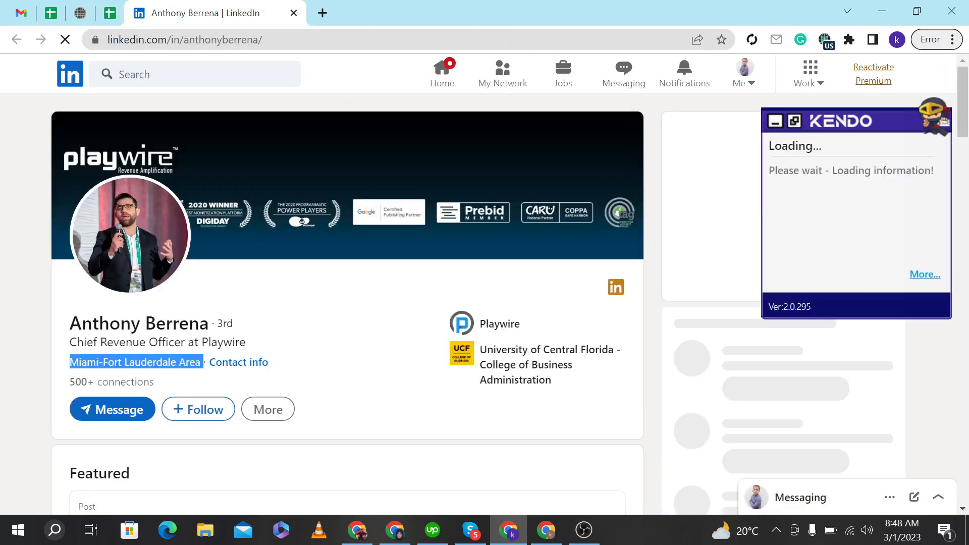
click(202, 373)
drag(203, 363, 68, 364)
key(ctrl+c)
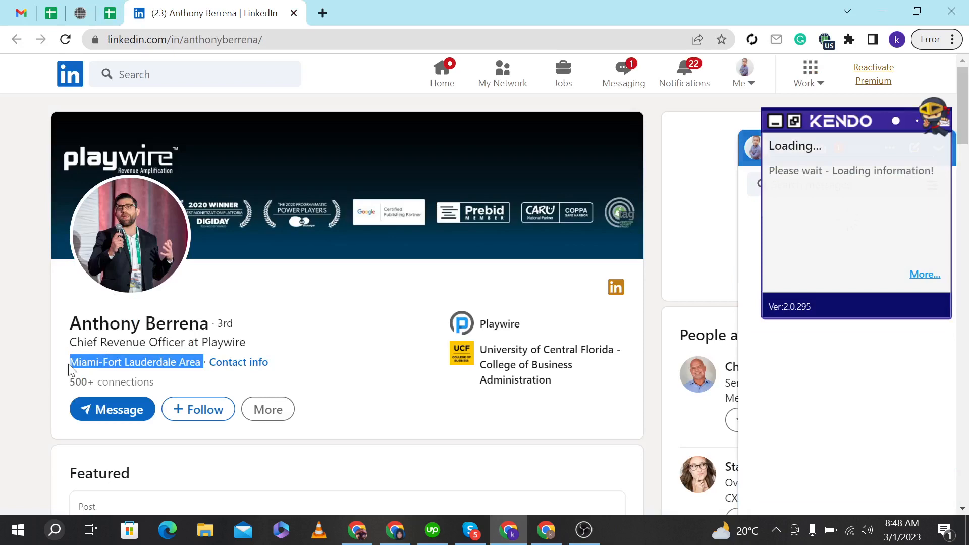
click(123, 8)
click(404, 262)
double_click(404, 262)
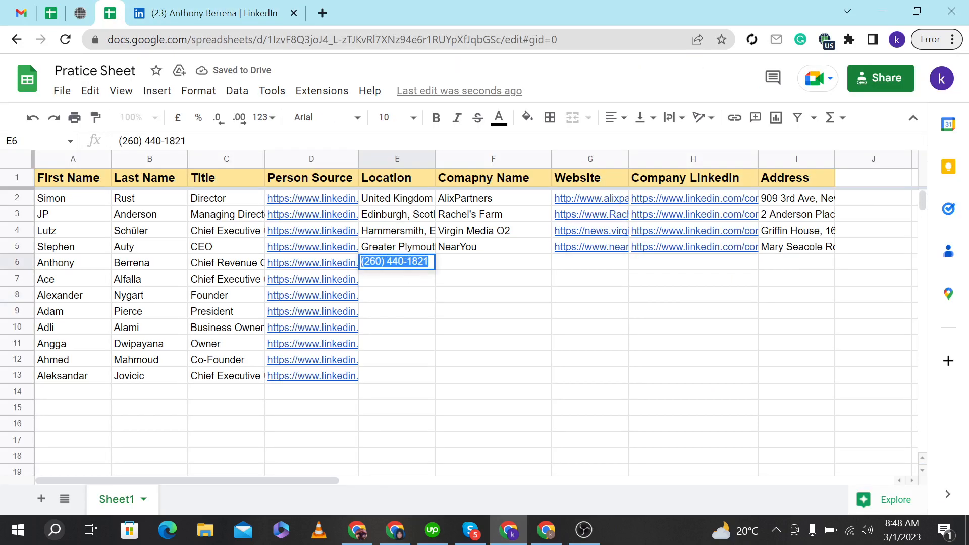
key(ctrl+v)
key(Return)
Open the LinkedIn profile linked in row 7's Person Source cell in a new tab.
click(339, 283)
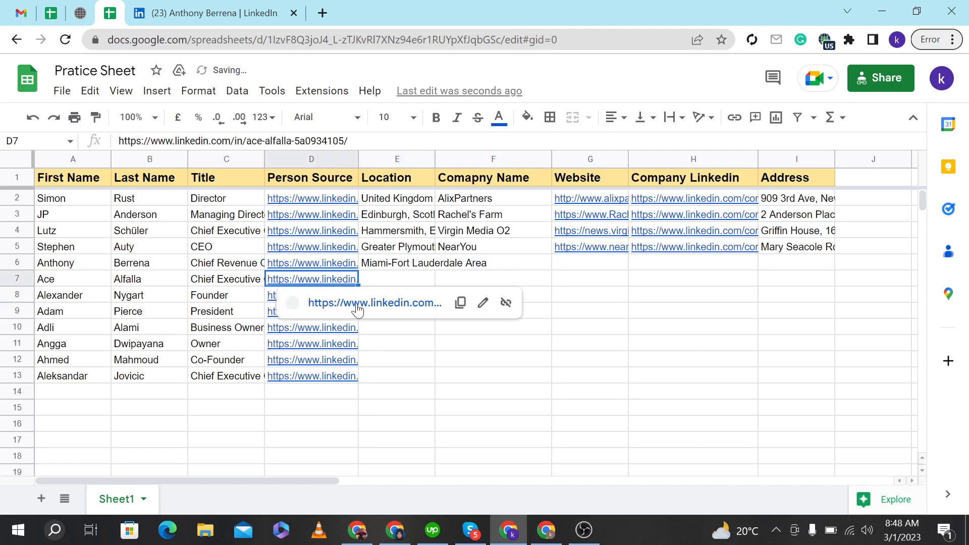
click(363, 304)
click(423, 8)
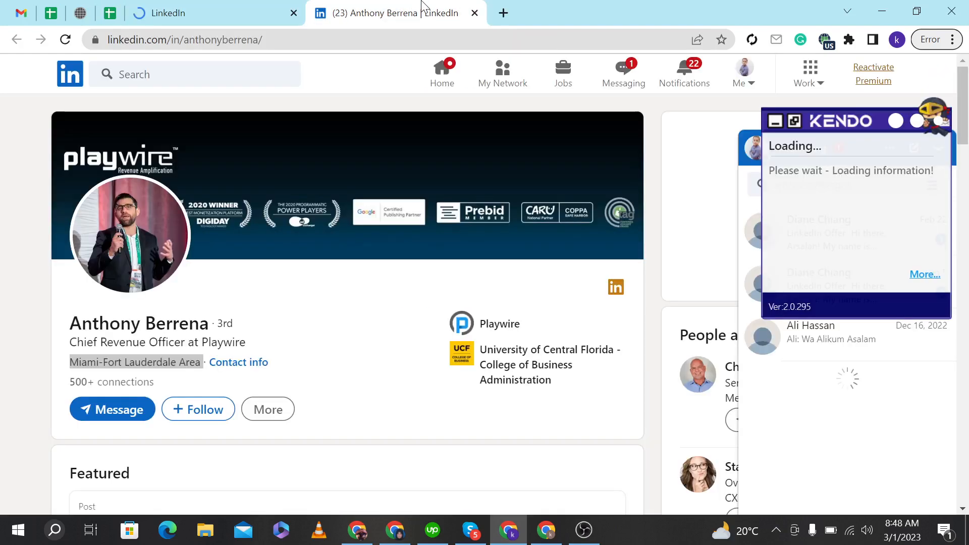
scroll(314, 319, down, 4)
scroll(311, 318, down, 10)
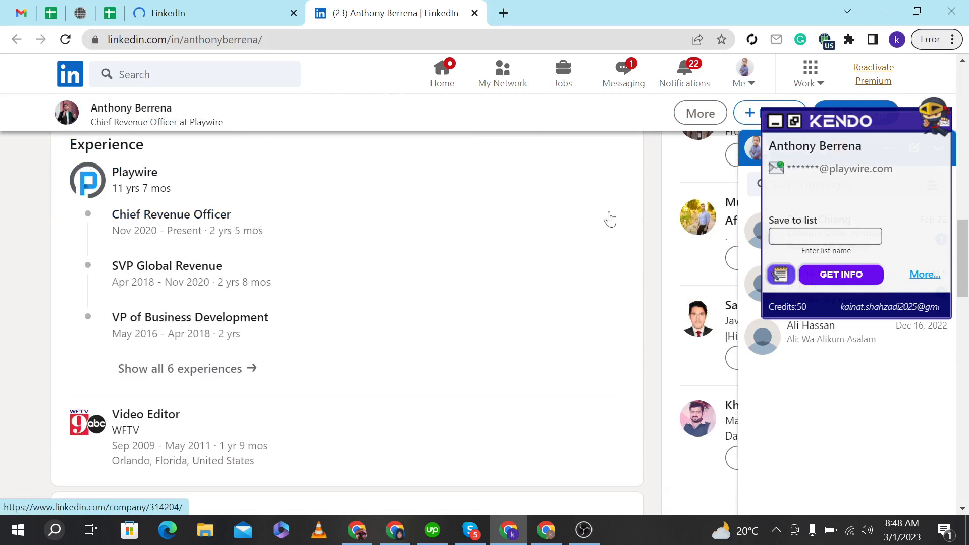
drag(609, 213, 559, 208)
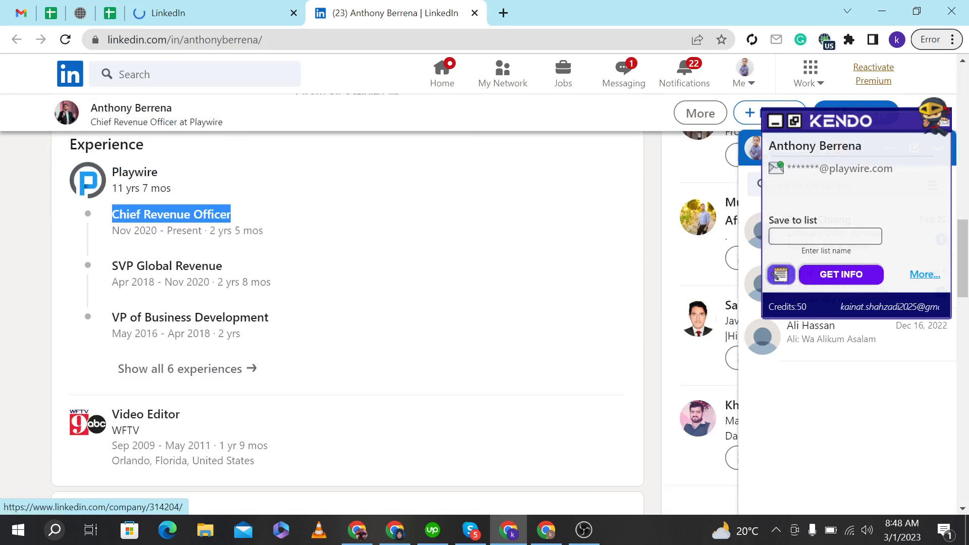
click(94, 185)
Copy the Playwire company page URL into the Company Linkedin cell of row 6.
click(110, 13)
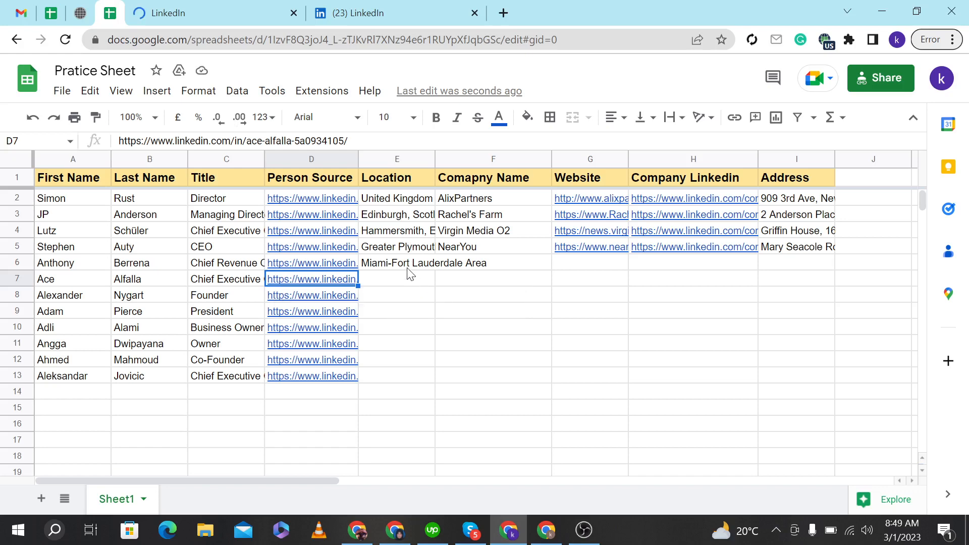
click(430, 262)
click(372, 13)
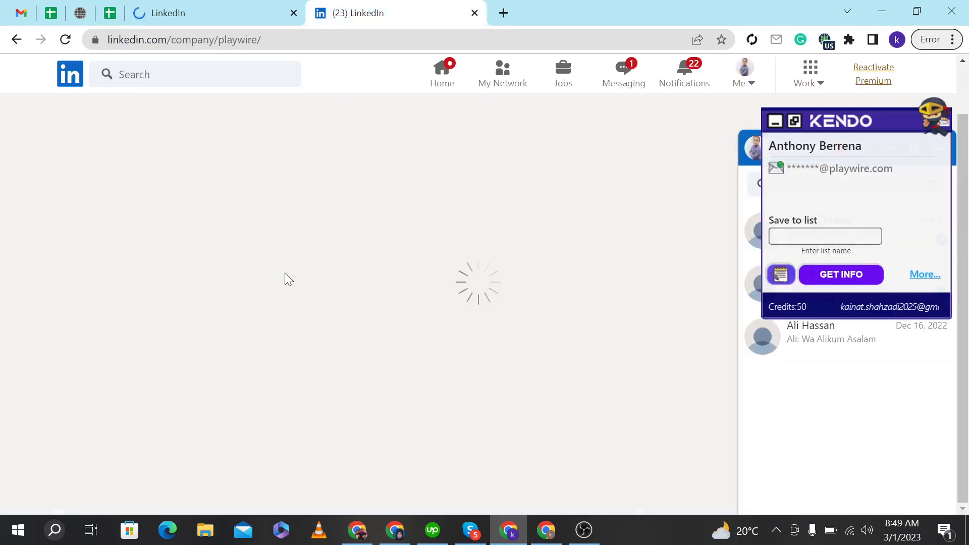
click(192, 40)
key(ctrl+4)
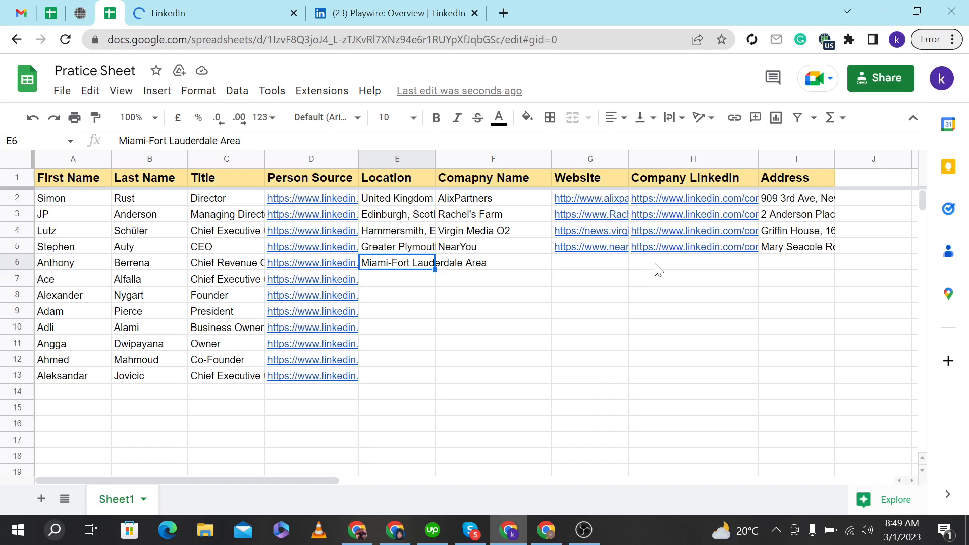
click(656, 265)
key(ctrl+6)
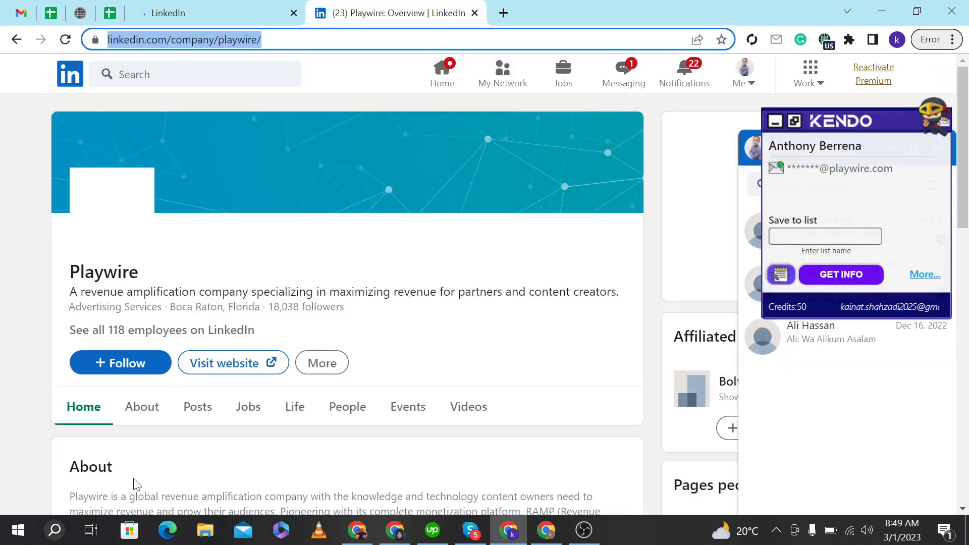
click(149, 404)
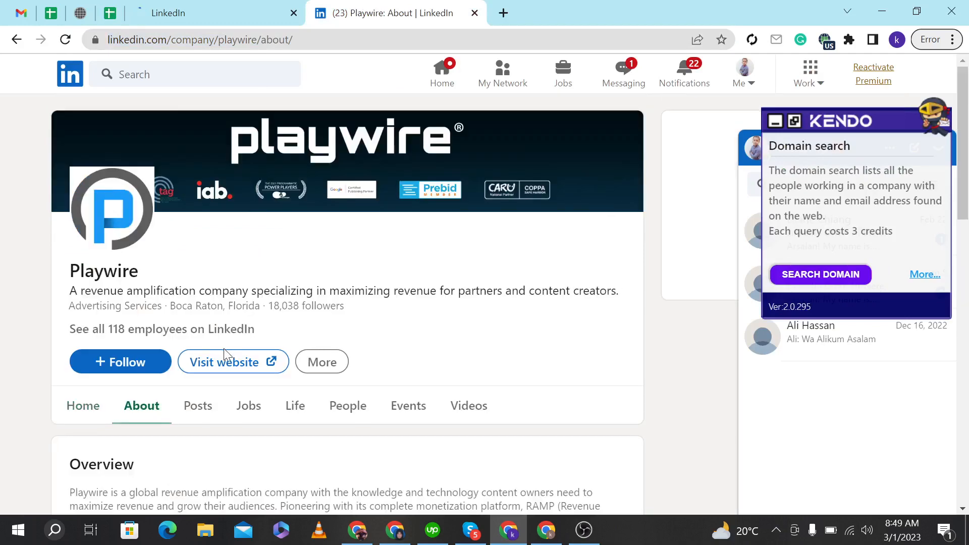
drag(209, 354, 69, 346)
key(ctrl+c)
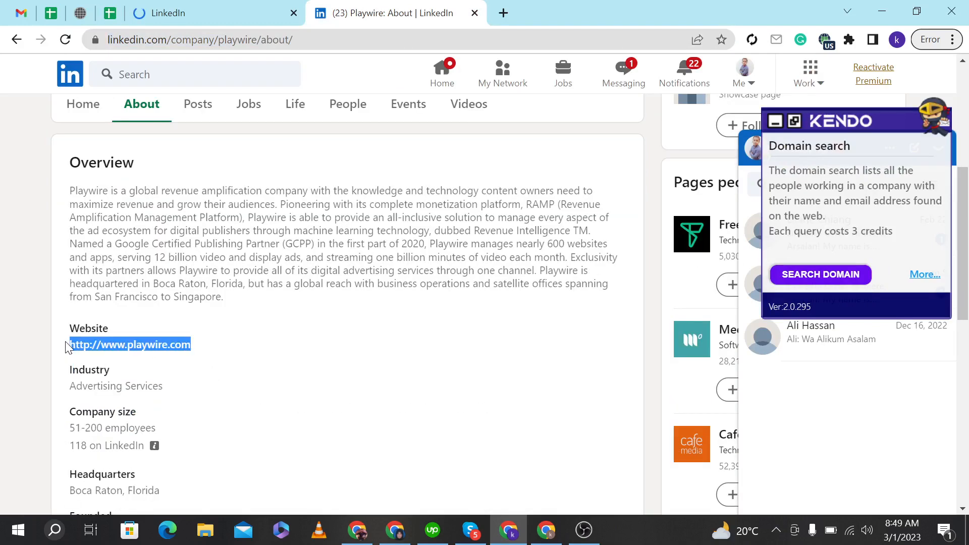
click(107, 11)
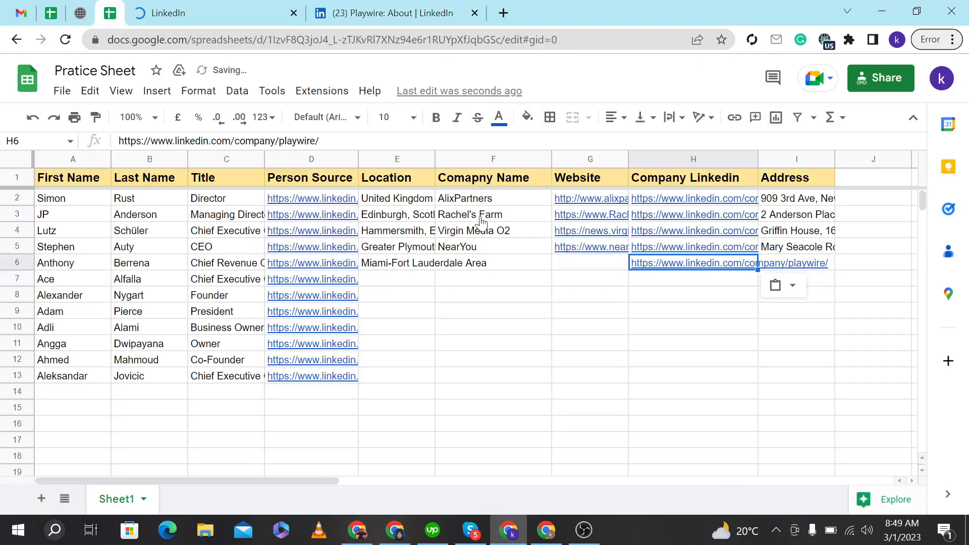
click(555, 262)
key(ctrl+v)
Copy the company name Playwire into the Comapny Name cell of row 6.
click(383, 12)
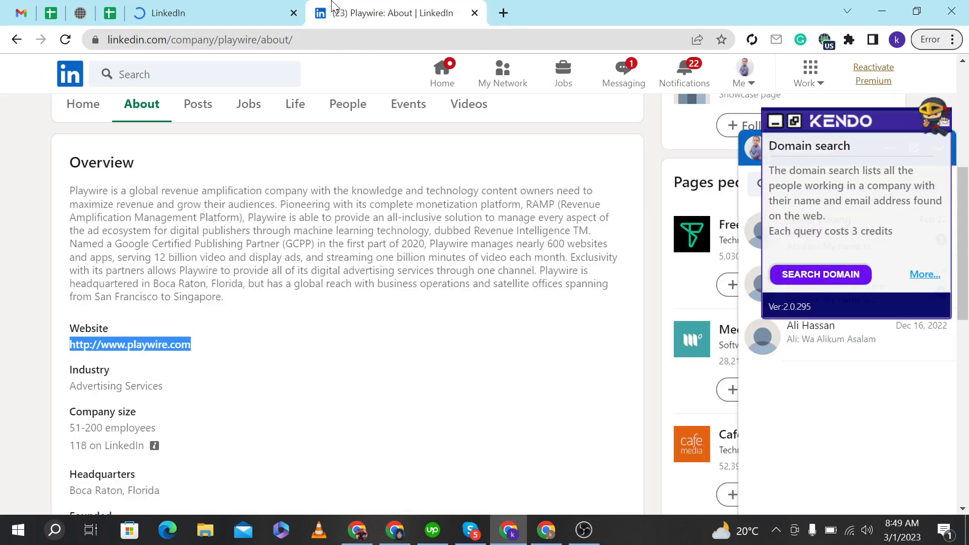
scroll(348, 303, up, 5)
drag(152, 274, 68, 277)
key(ctrl+c)
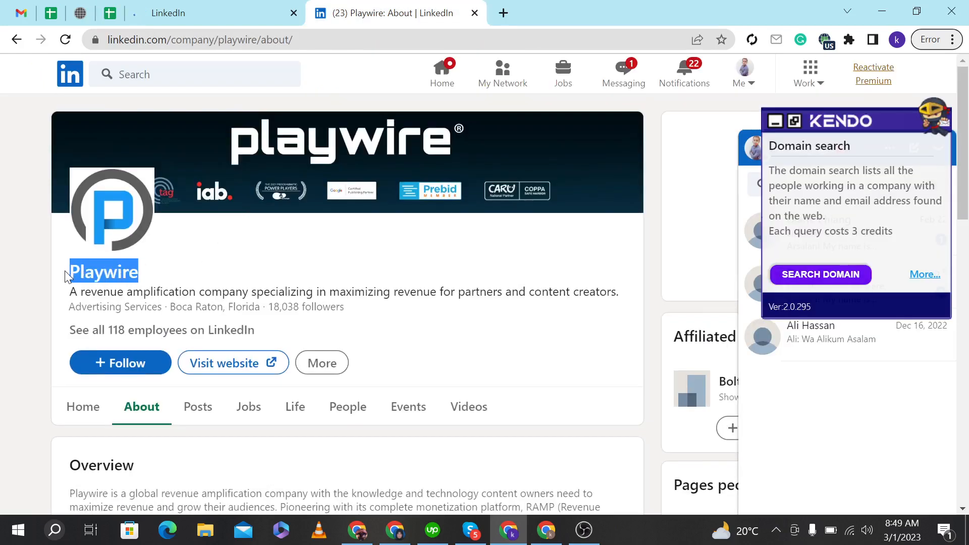
click(110, 13)
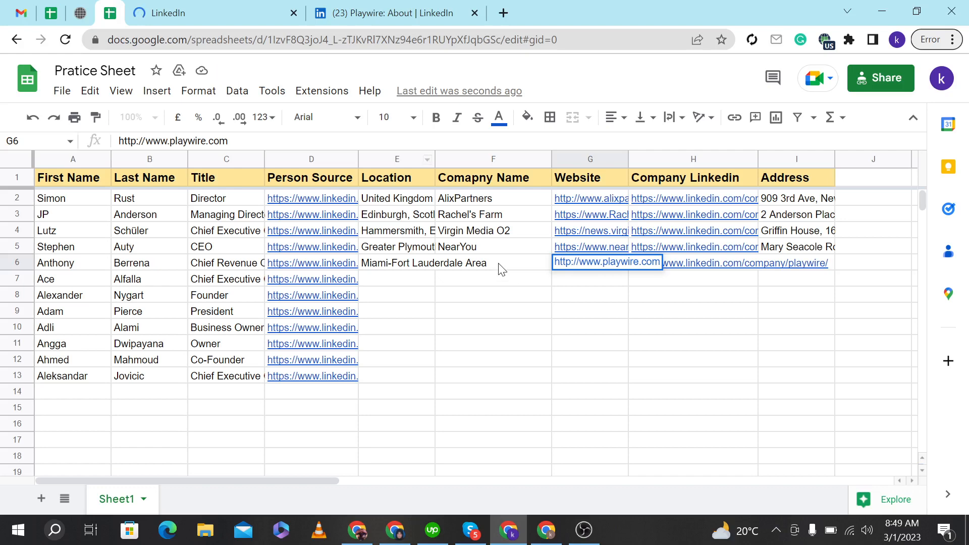
click(498, 263)
key(ctrl+v)
click(500, 312)
Examine the company's office locations on the About page map to find the headquarters address.
click(428, 6)
scroll(348, 303, down, 10)
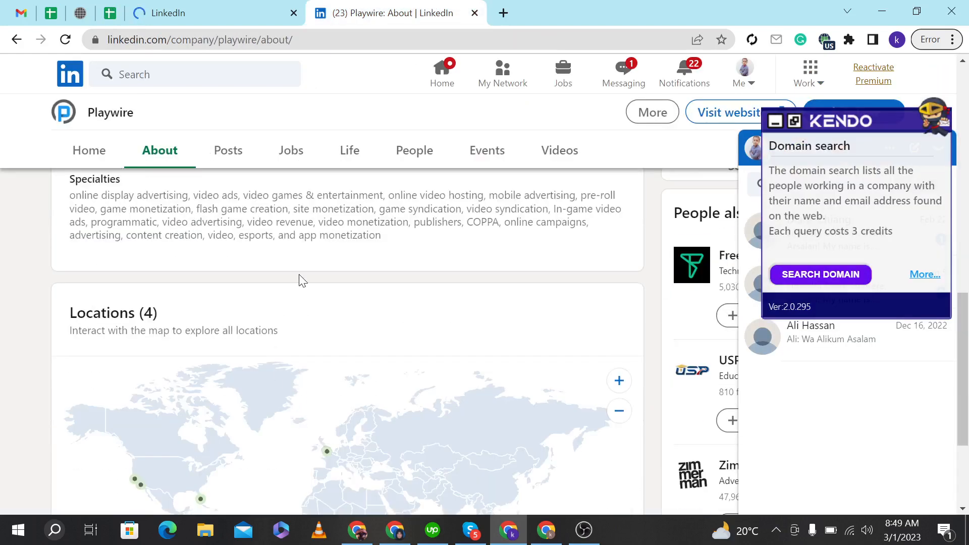
scroll(318, 273, down, 3)
mouse_move(218, 371)
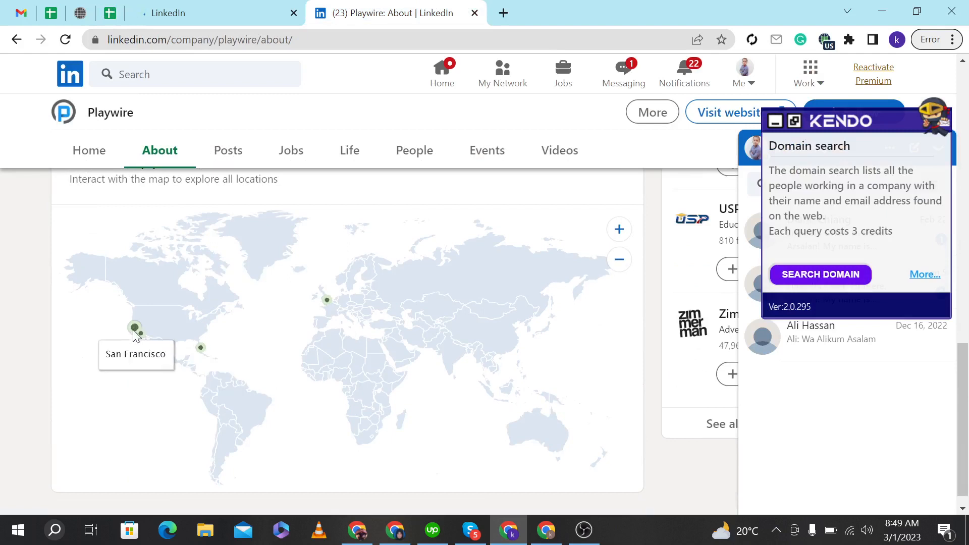
click(328, 302)
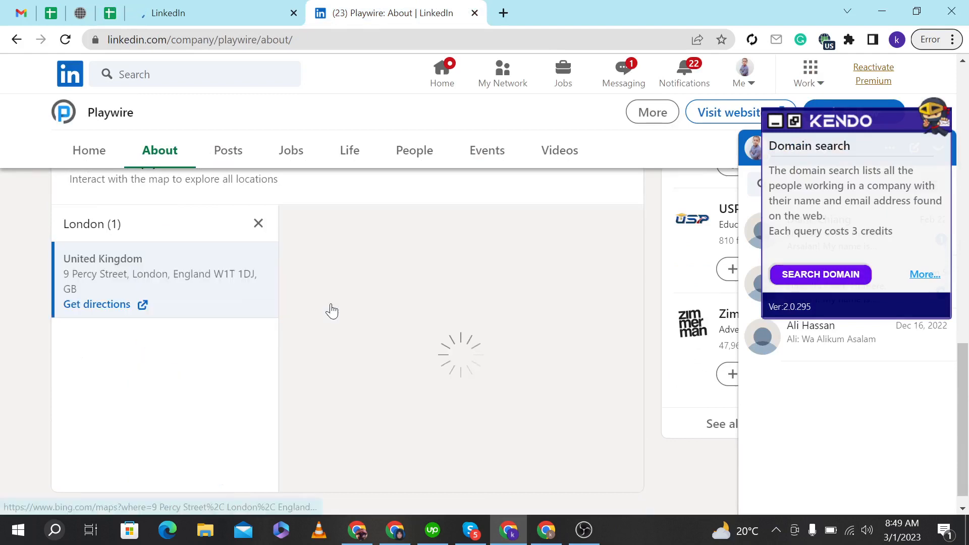
click(260, 225)
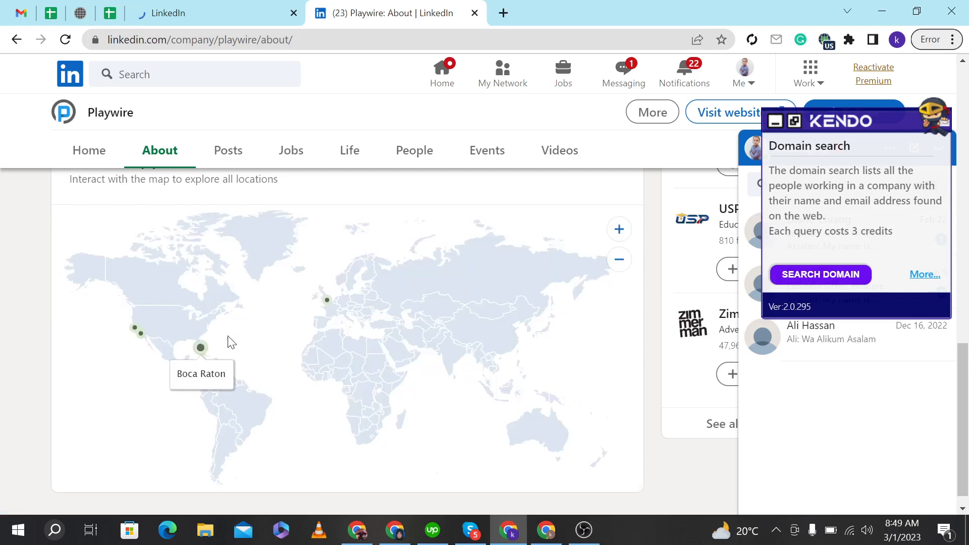
click(200, 348)
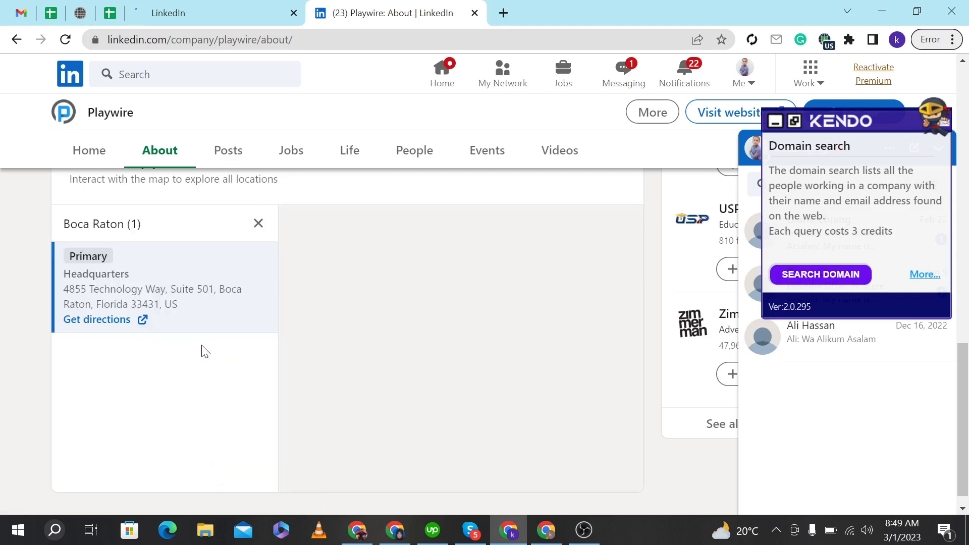
click(114, 323)
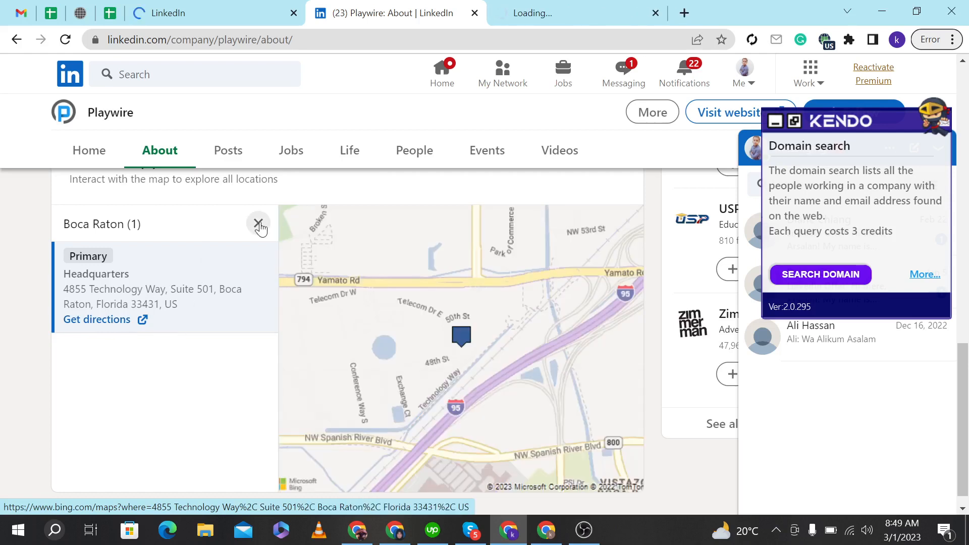
Examine the company's Calabasas, San Francisco and Boca Raton office entries on the map, including the headquarters directions link.
click(260, 226)
click(141, 339)
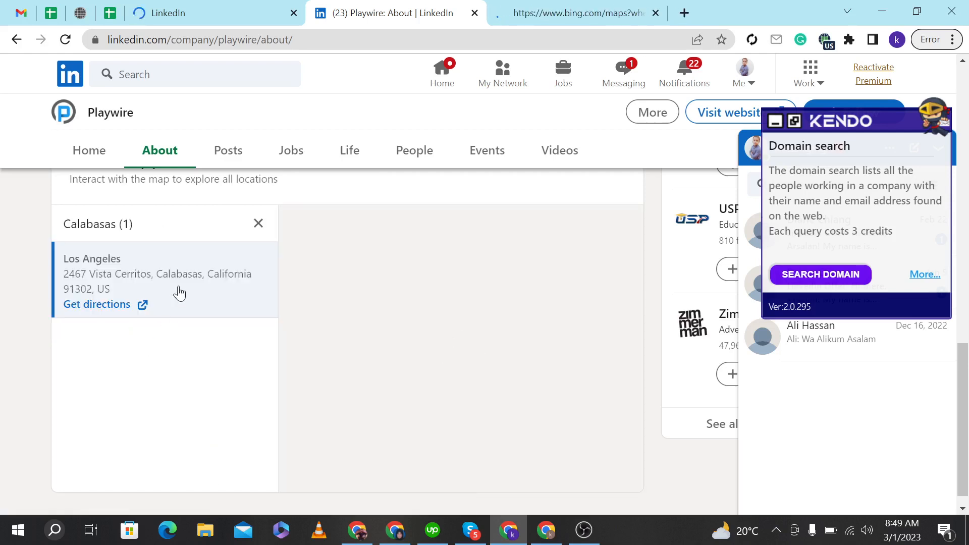
click(258, 224)
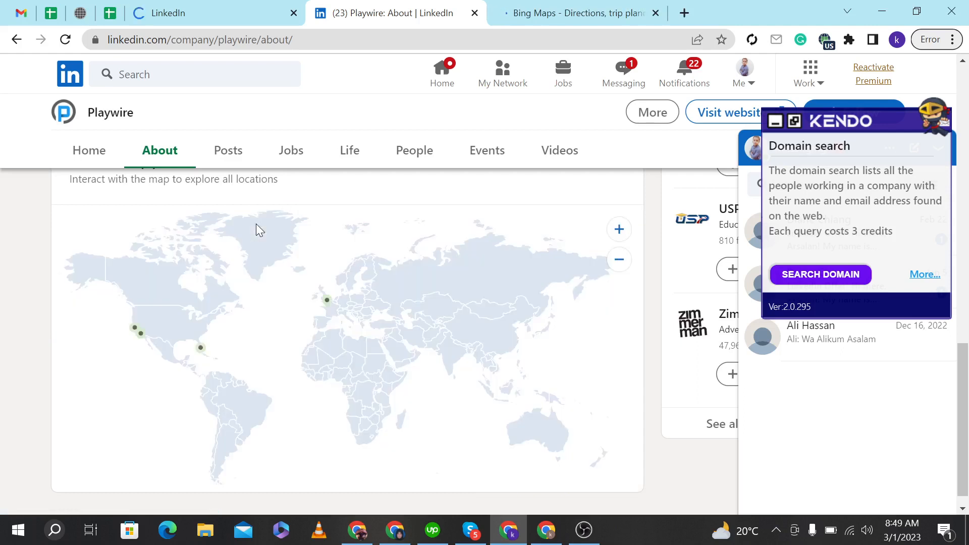
click(135, 329)
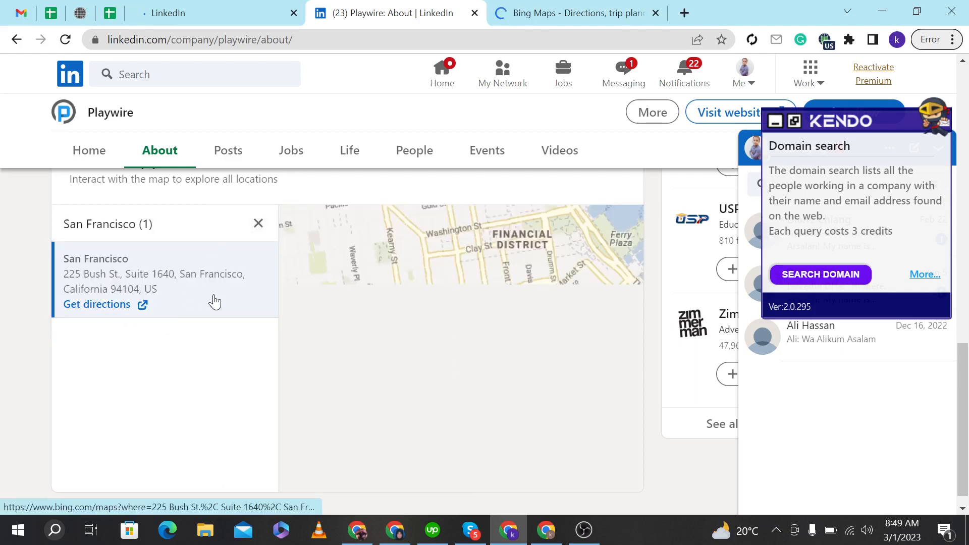
click(538, 12)
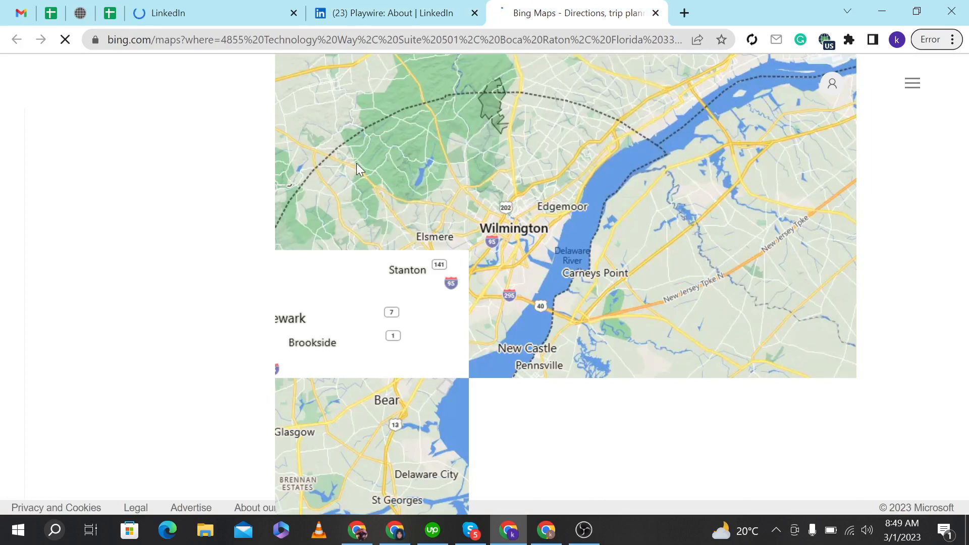
click(384, 13)
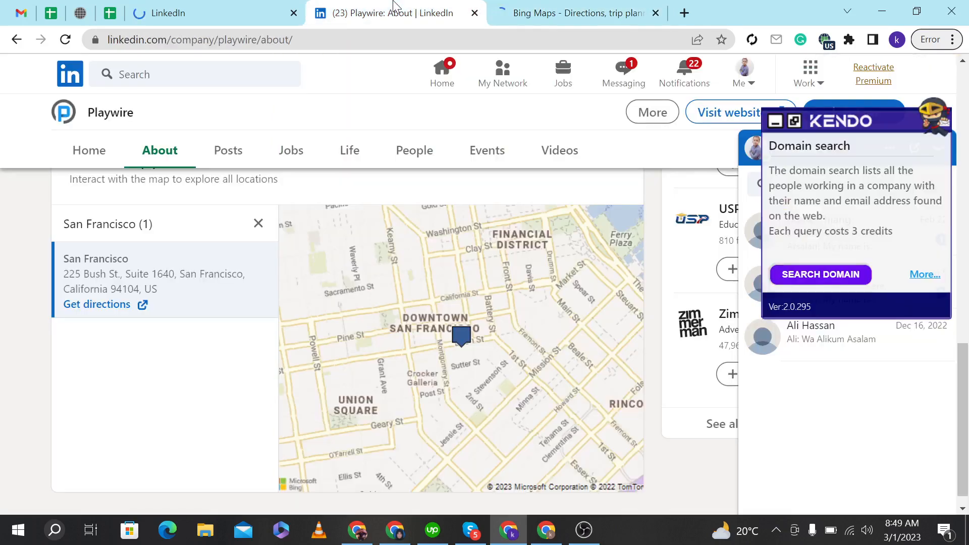
click(259, 223)
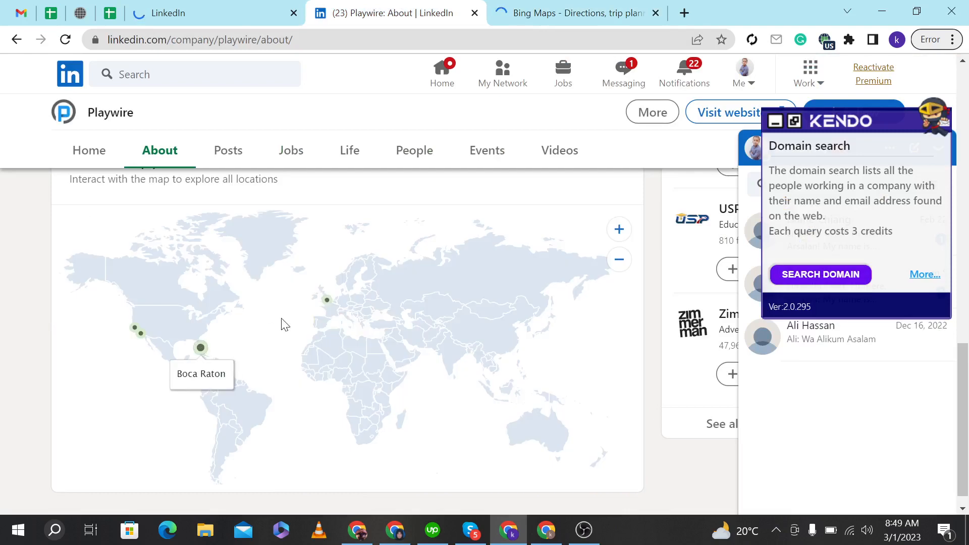
click(200, 347)
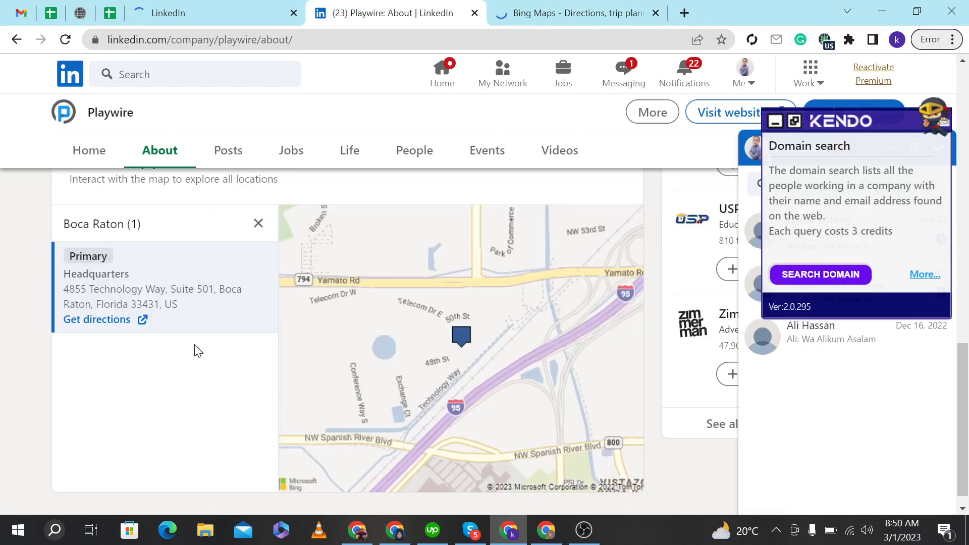
click(114, 318)
click(501, 8)
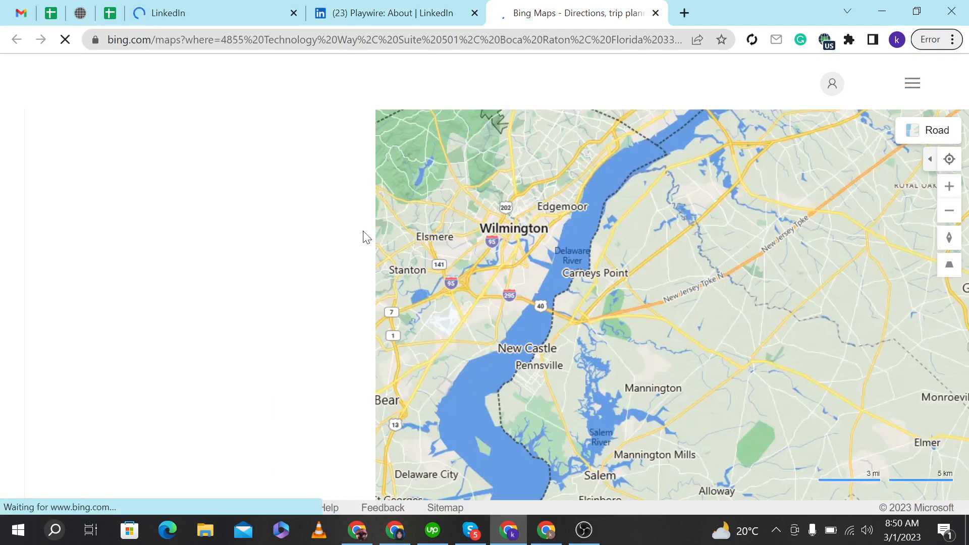
click(359, 8)
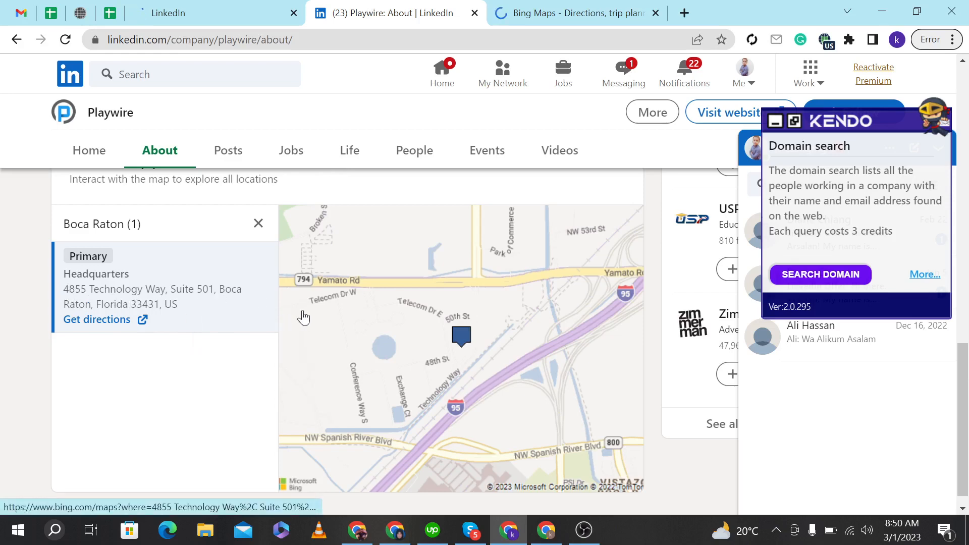
Copy the headquarters address 4855 Technology Way, Suite 501, Boca Raton, Florida 33431, US into the Address cell of row 6.
drag(304, 319, 123, 292)
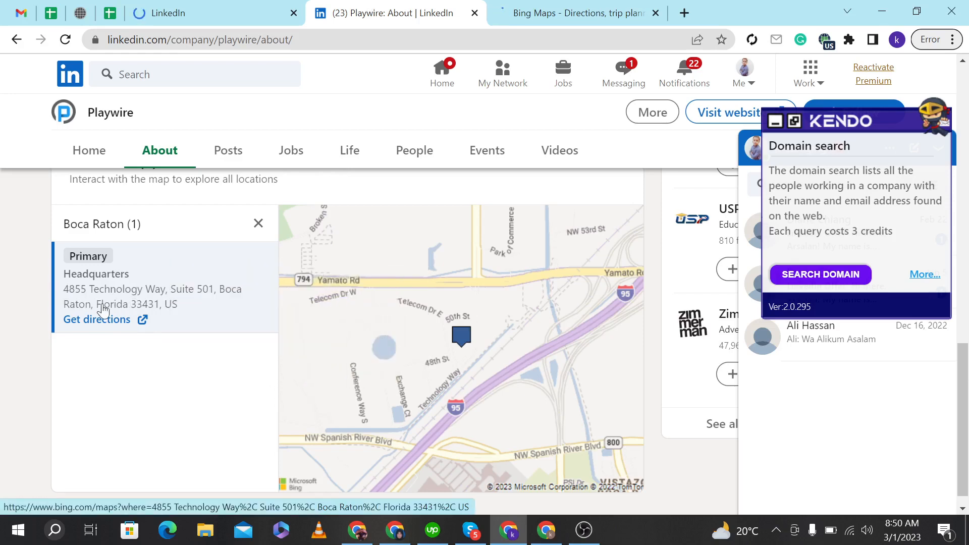
click(103, 309)
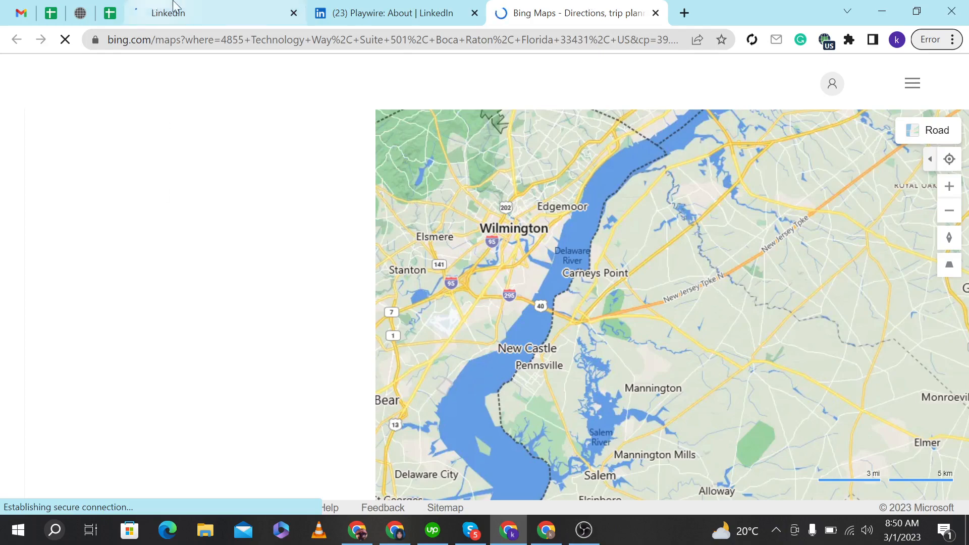
click(319, 4)
scroll(223, 306, up, 6)
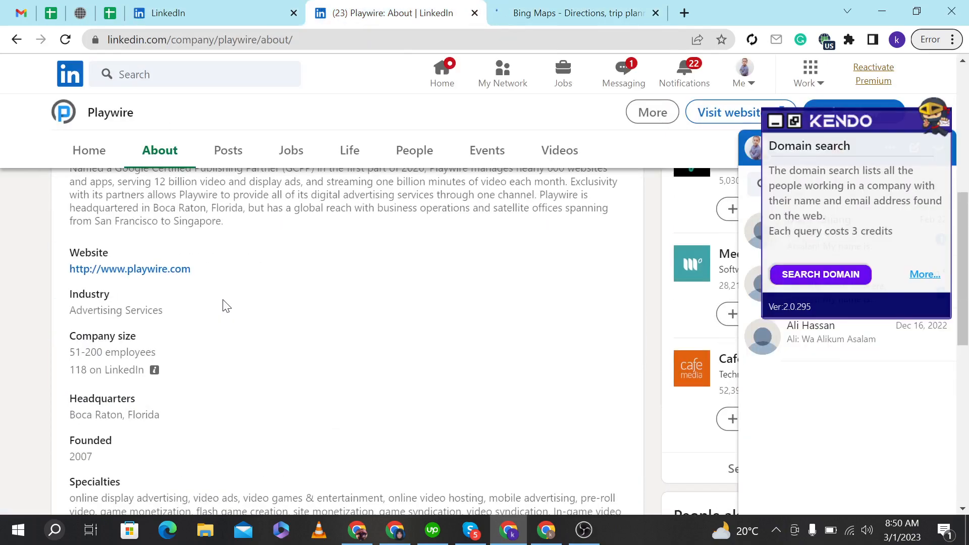
scroll(223, 305, down, 1)
click(575, 7)
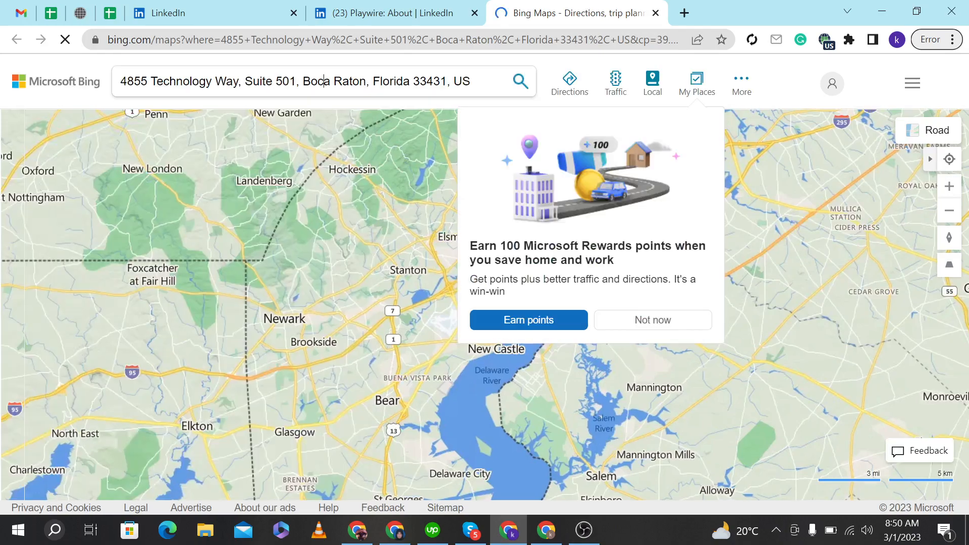
double_click(321, 82)
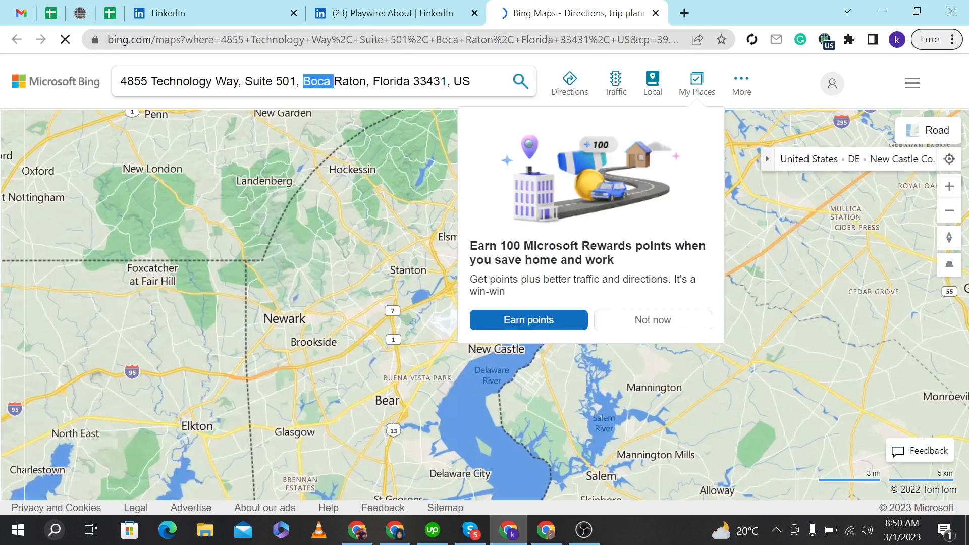
key(ctrl+a)
key(ctrl+c)
click(110, 13)
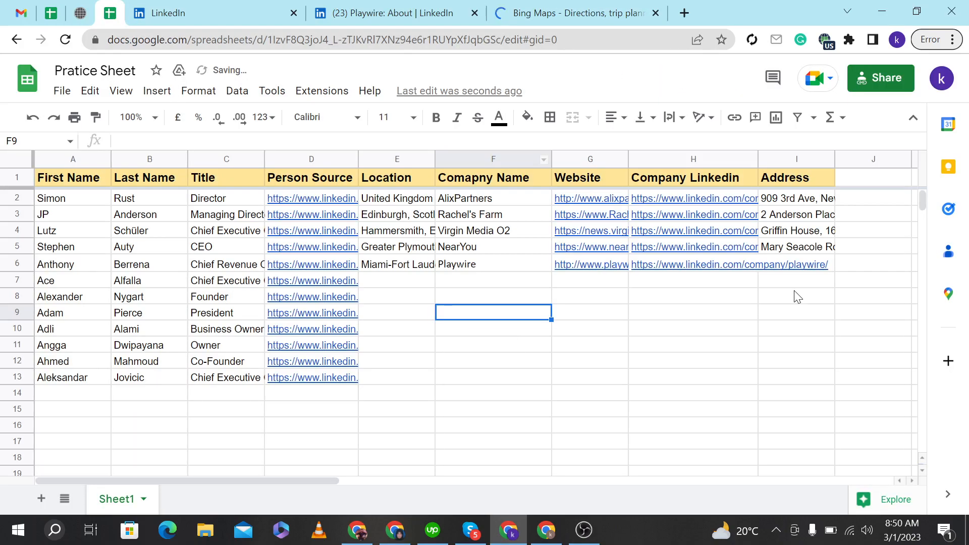
double_click(790, 265)
key(ctrl+v)
click(778, 348)
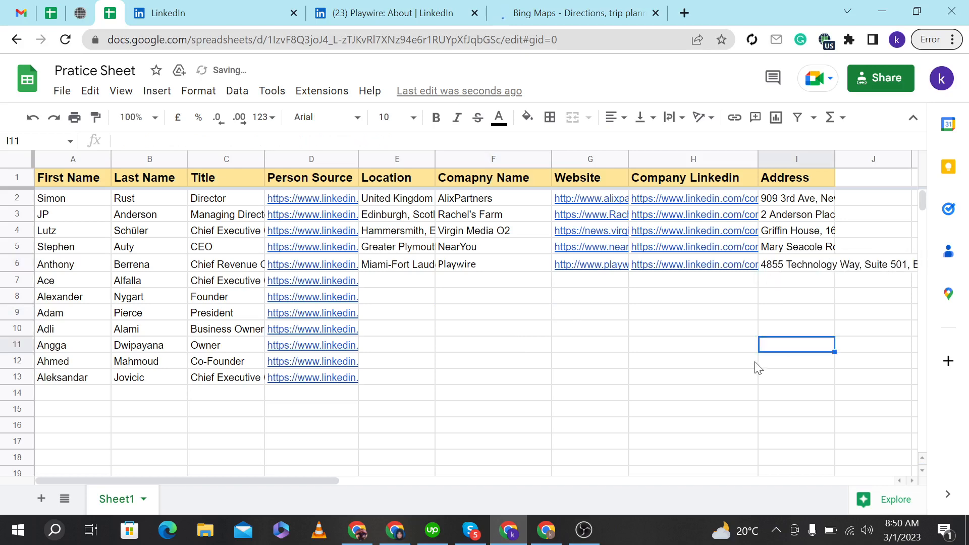
Close the Playwire tab and copy the row 7 lead's location Bethpage, New York, United States into the Location cell of row 7.
click(184, 10)
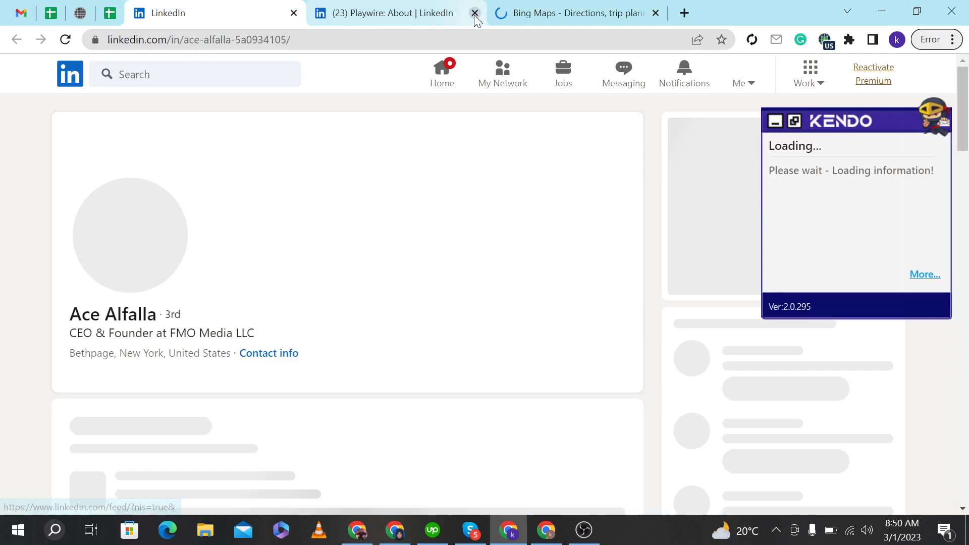
click(475, 13)
click(475, 14)
drag(231, 353, 76, 359)
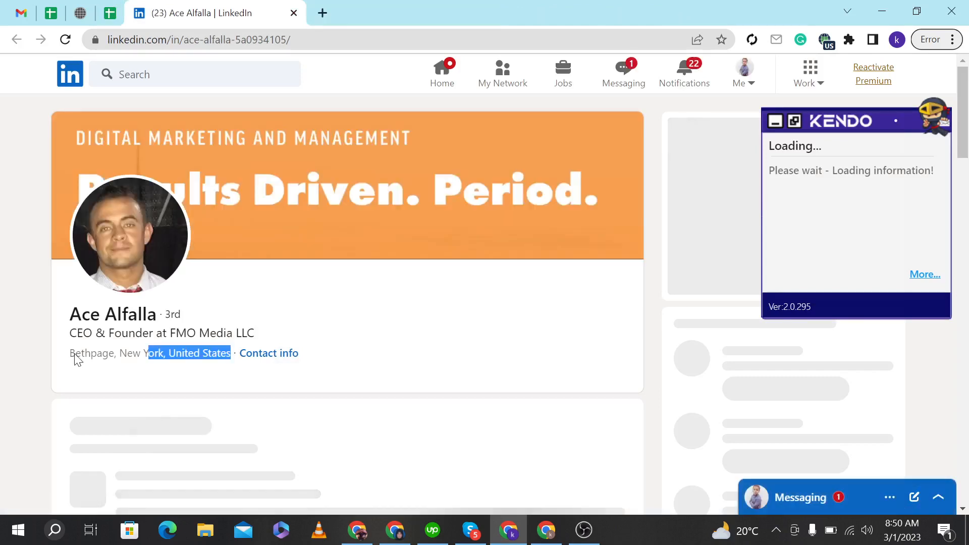
drag(76, 360, 70, 358)
key(ctrl+c)
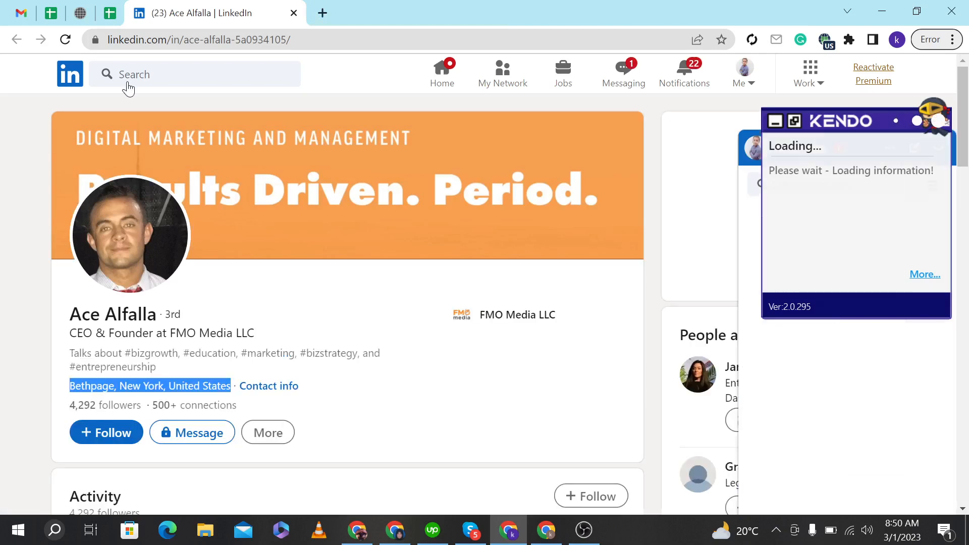
key(ctrl+shift+Tab)
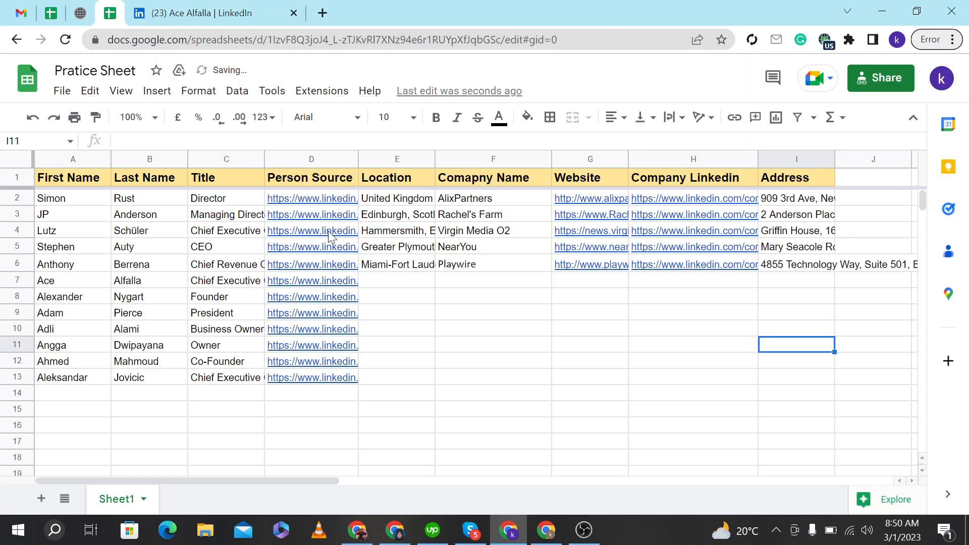
double_click(397, 280)
key(ctrl+v)
click(400, 319)
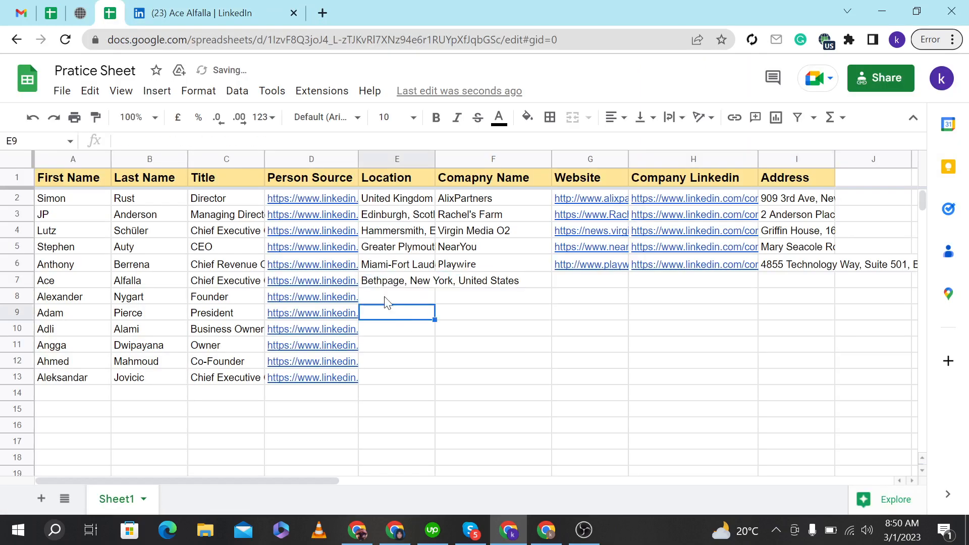
Open the lead's current company FMO Media and copy its company page URL into the Company Linkedin cell of row 7.
click(251, 8)
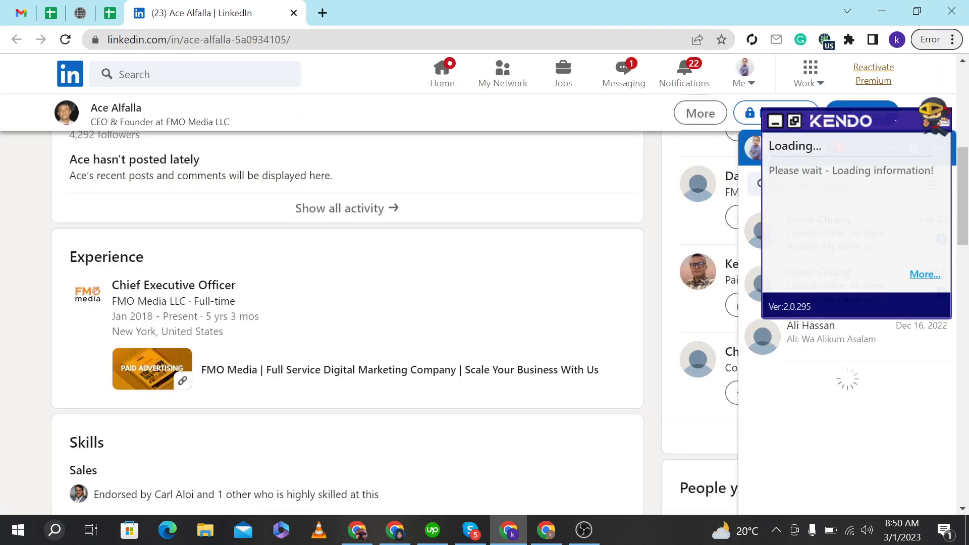
click(79, 295)
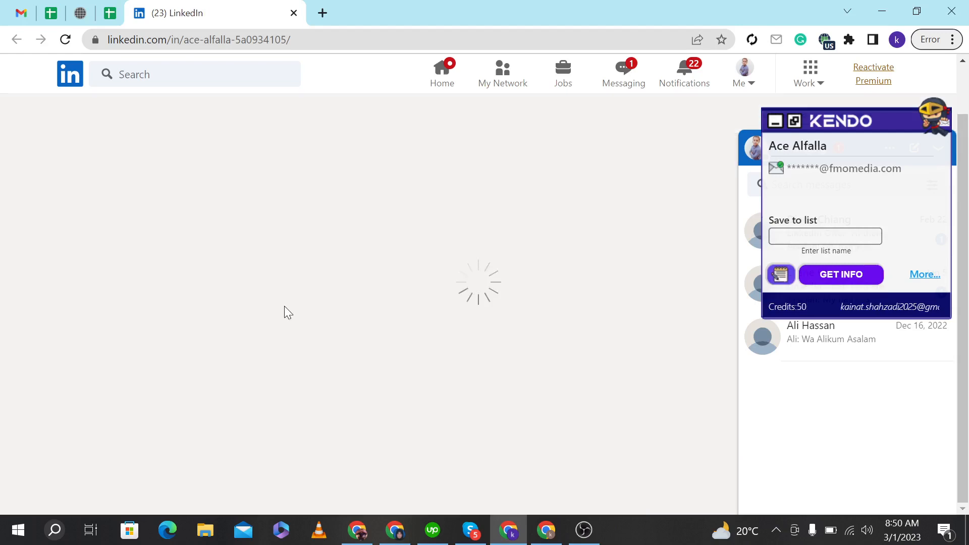
click(264, 41)
key(ctrl+c)
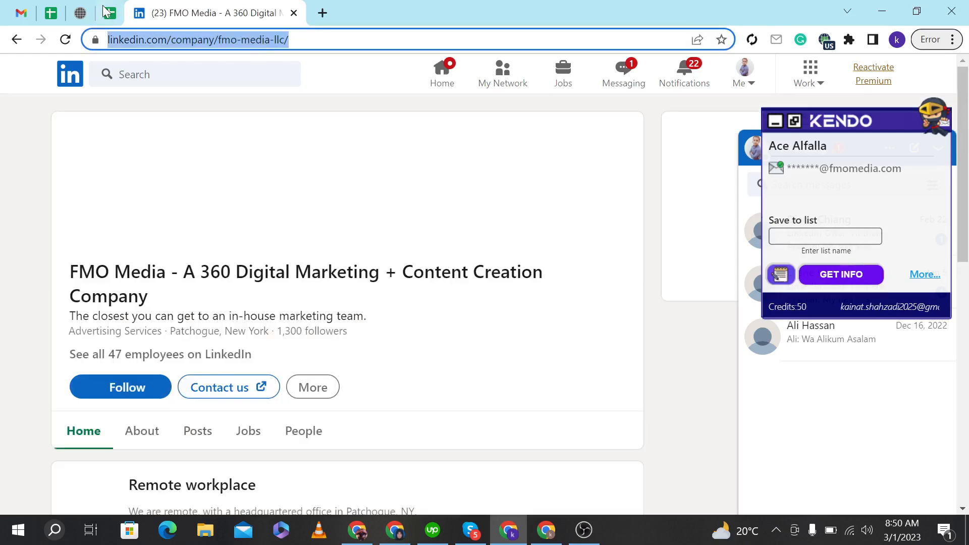
click(106, 11)
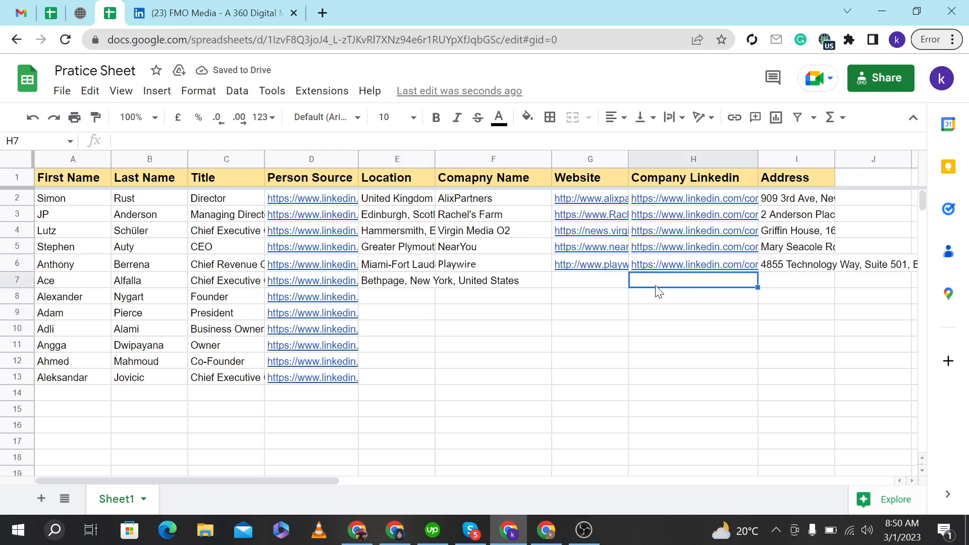
key(ctrl+v)
Copy the company name FMO Media - A 360 Digital Marketing + Content Creation Company into the Comapny Name cell of row 7.
key(ctrl+Tab)
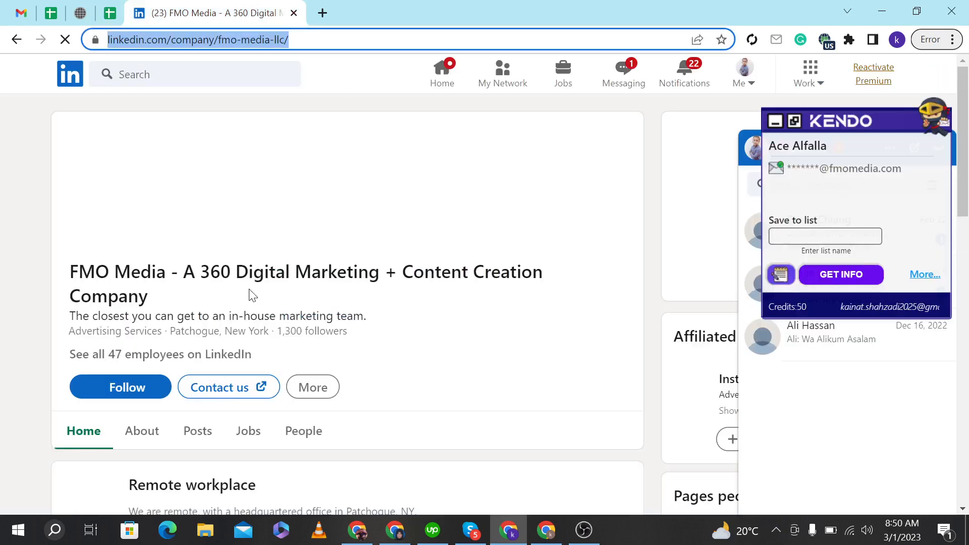
drag(149, 222, 61, 201)
key(ctrl+c)
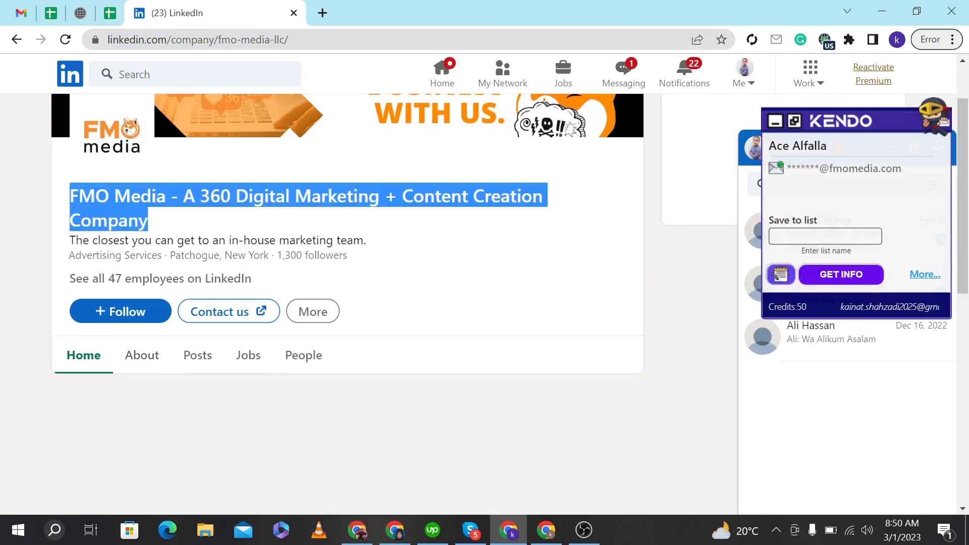
click(110, 13)
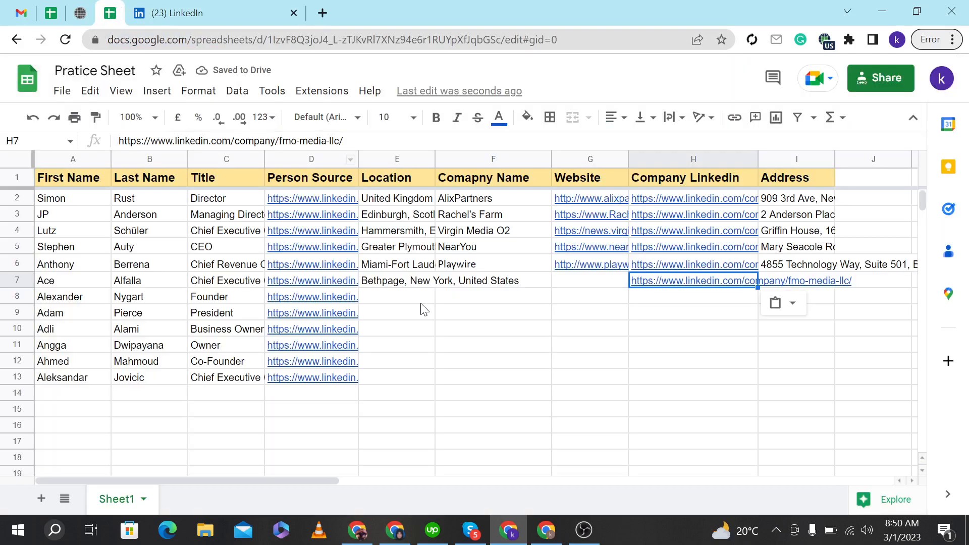
click(487, 286)
key(ctrl+v)
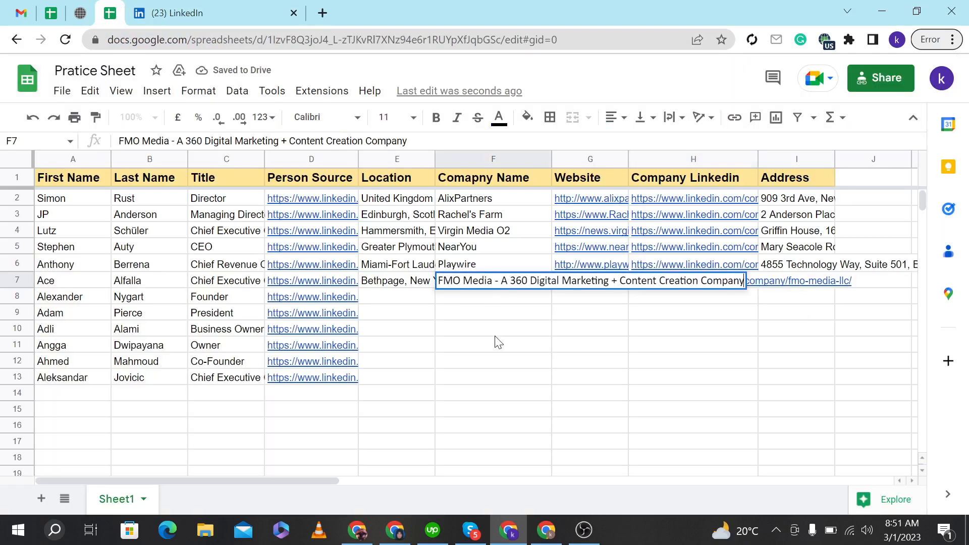
click(495, 333)
click(276, 6)
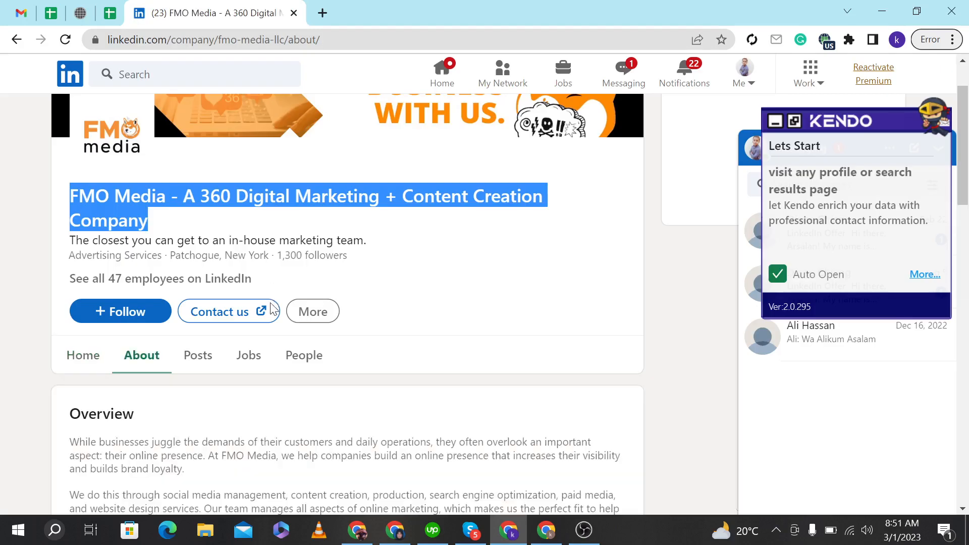
scroll(268, 309, down, 3)
scroll(218, 370, down, 3)
drag(213, 333, 70, 334)
key(ctrl+c)
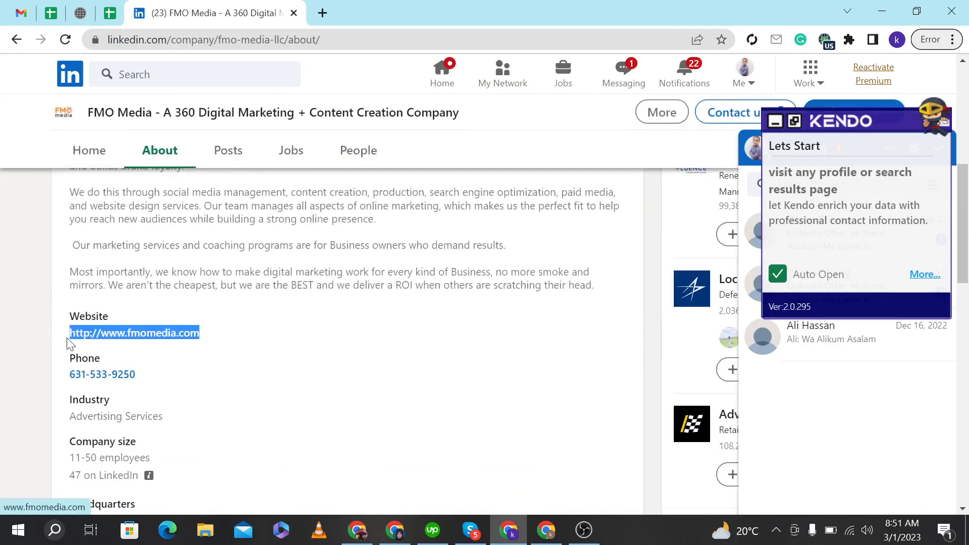
click(118, 6)
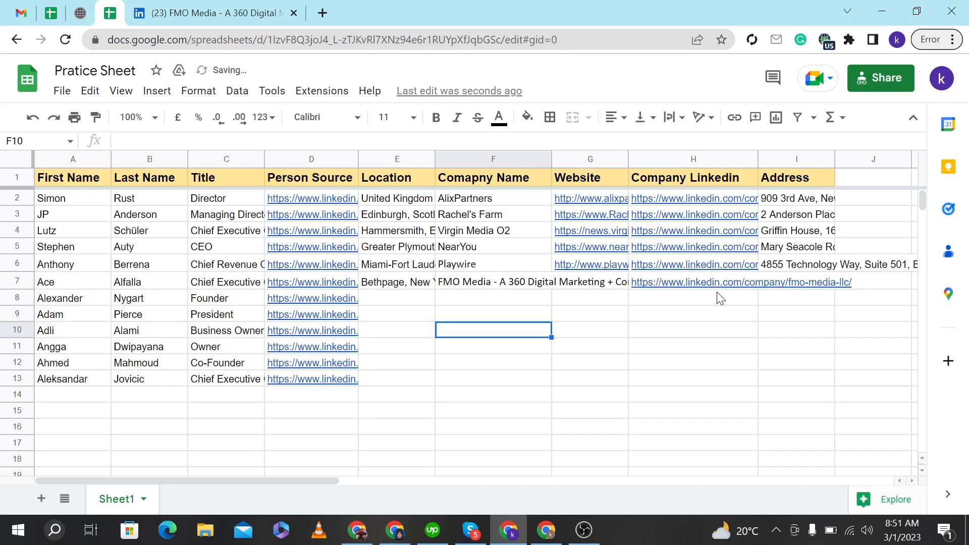
double_click(581, 281)
key(ctrl+v)
click(587, 319)
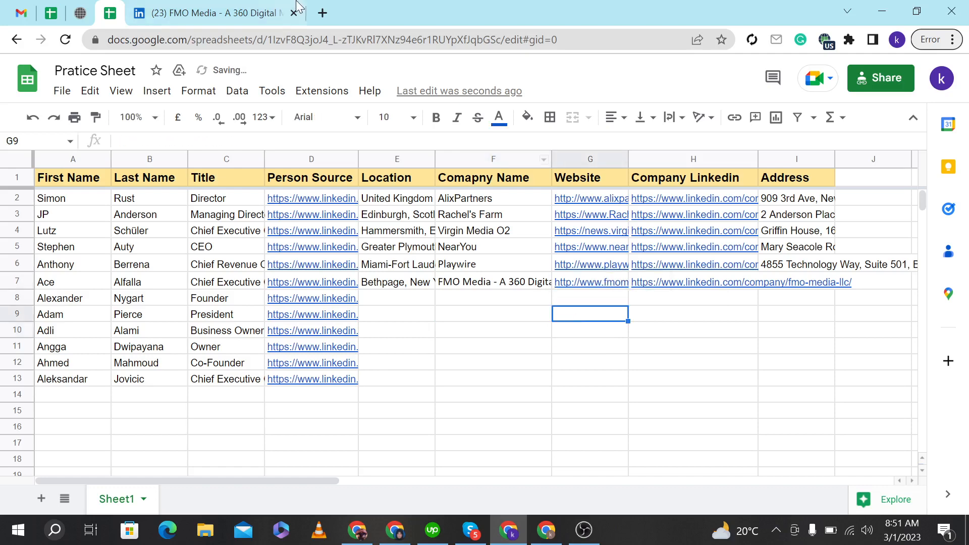
Open the company's primary location on the About page map to find the headquarters address.
click(257, 14)
scroll(252, 317, down, 6)
scroll(255, 317, down, 6)
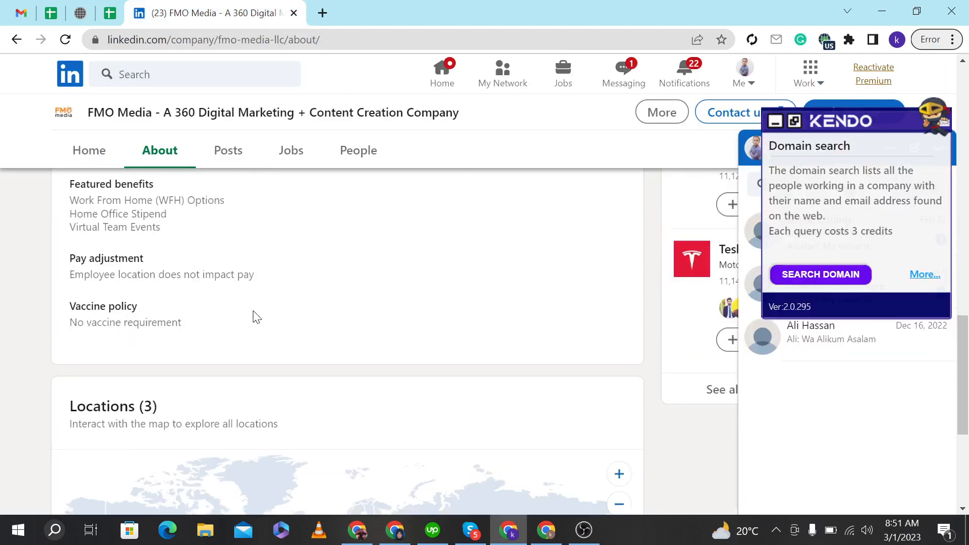
click(211, 397)
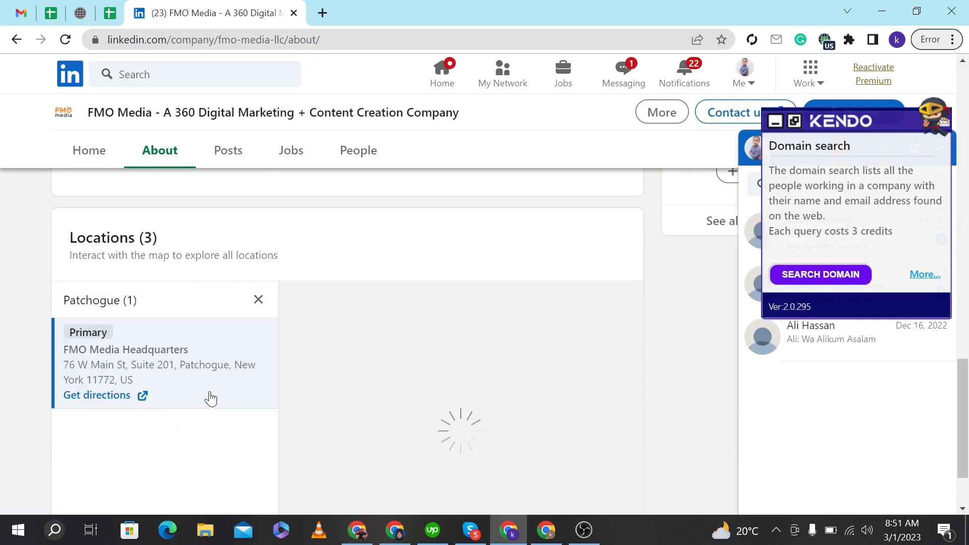
Open directions for the headquarters address and paste 76 W Main St, Suite 201, Patchogue, New York 11772, US into row 7's Address cell.
click(93, 395)
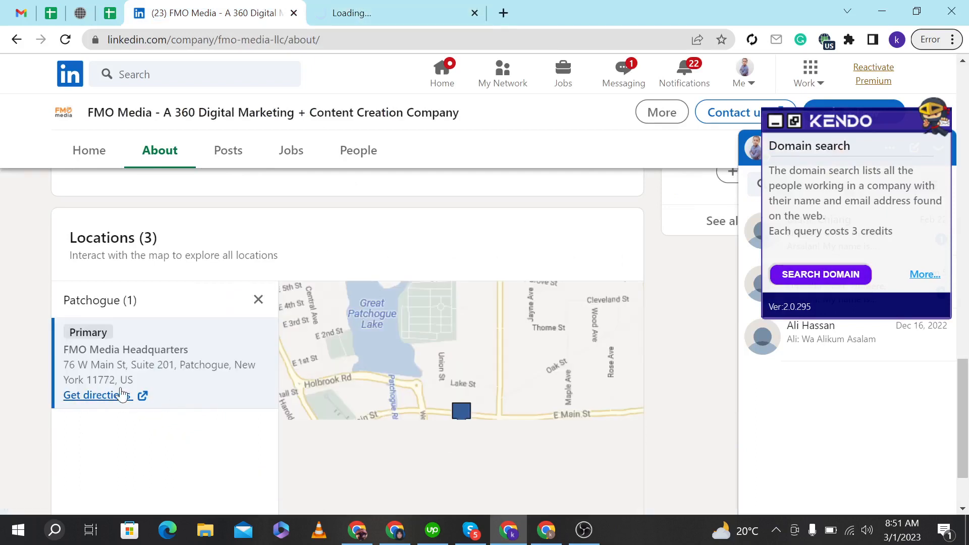
click(358, 10)
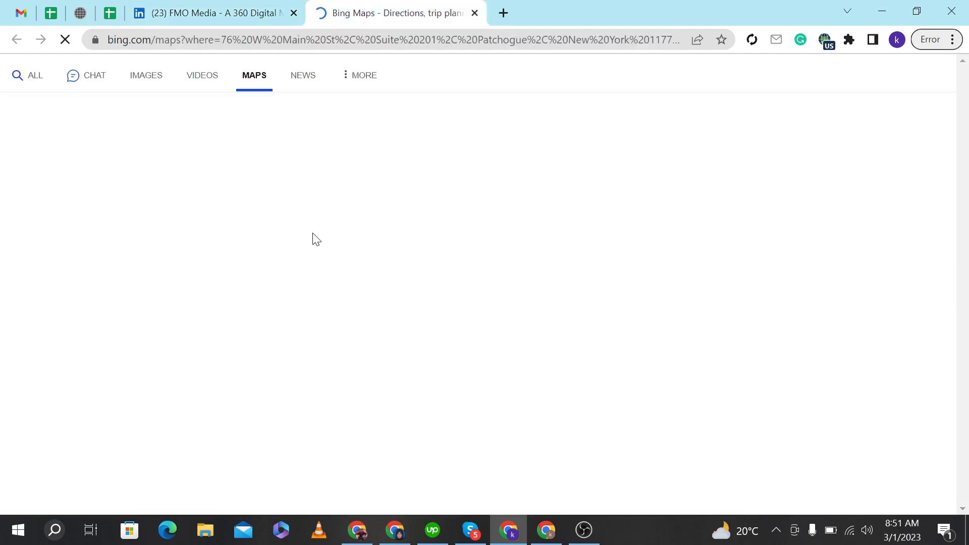
click(202, 7)
scroll(346, 263, up, 10)
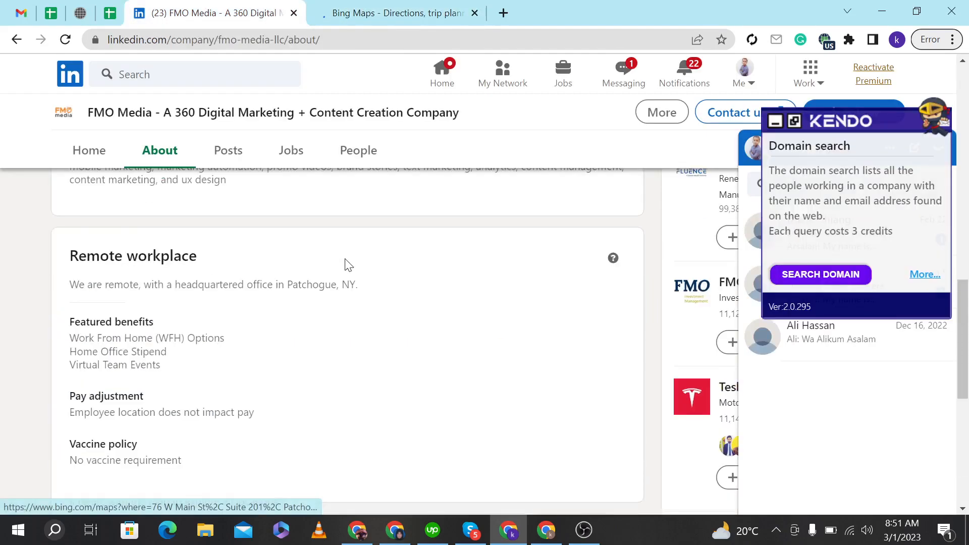
scroll(347, 263, up, 5)
click(336, 8)
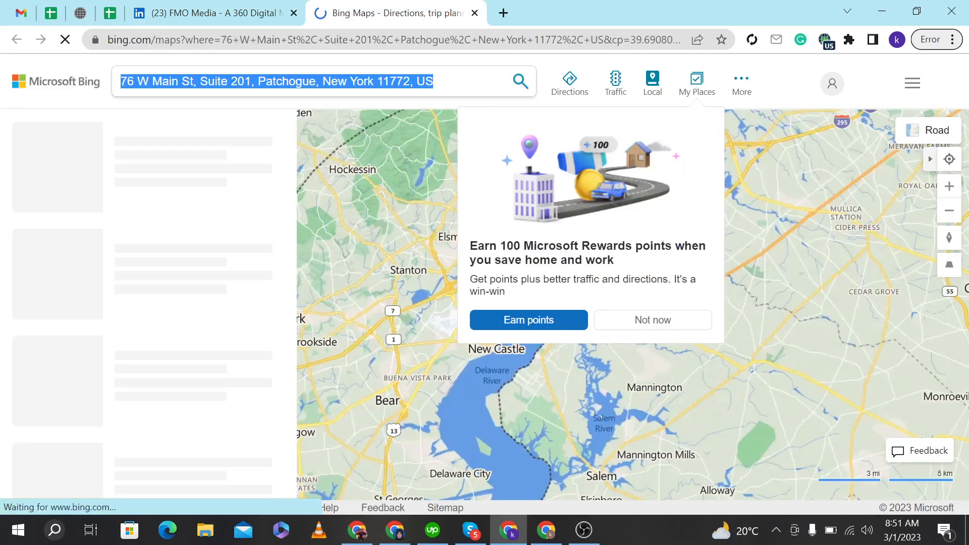
click(105, 11)
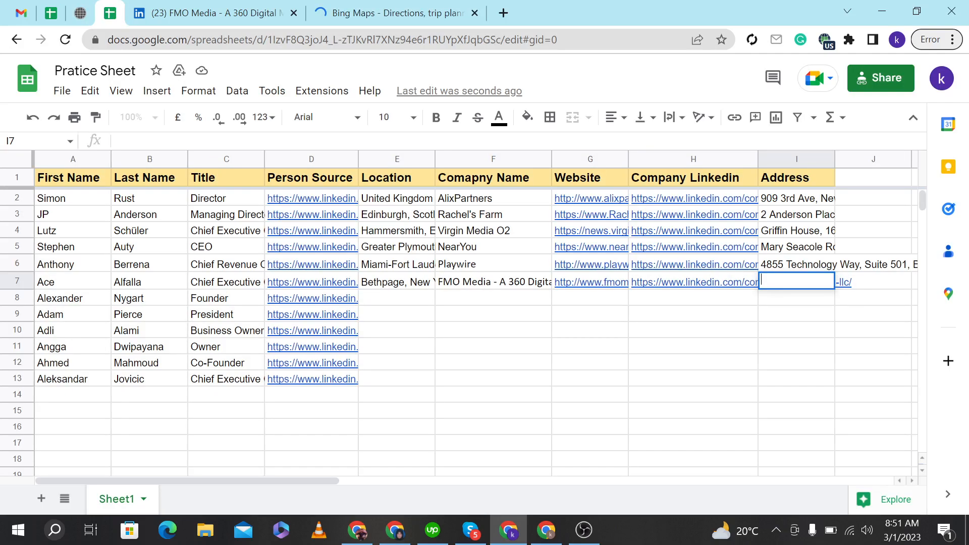
key(ctrl+v)
Set the Address column's text wrapping to clip.
click(791, 348)
click(796, 159)
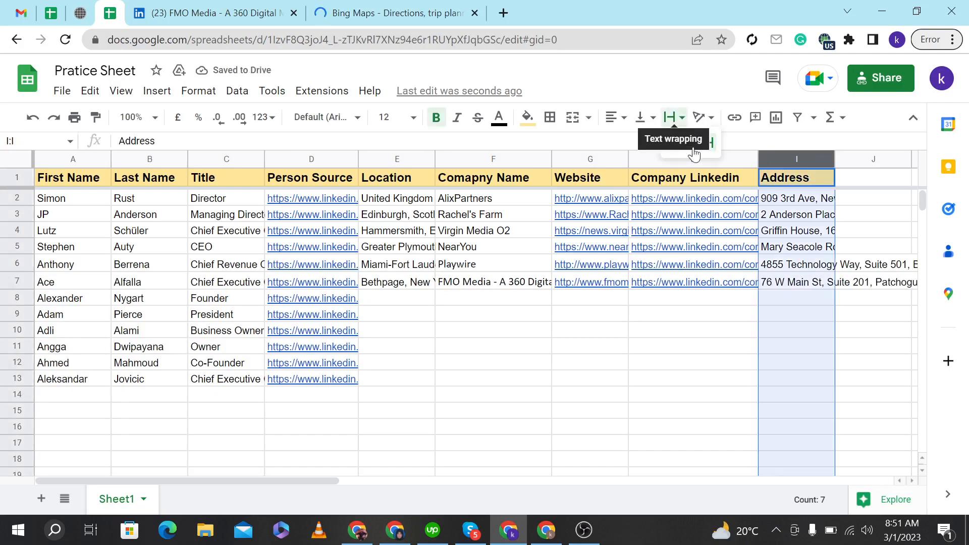
click(679, 122)
click(688, 142)
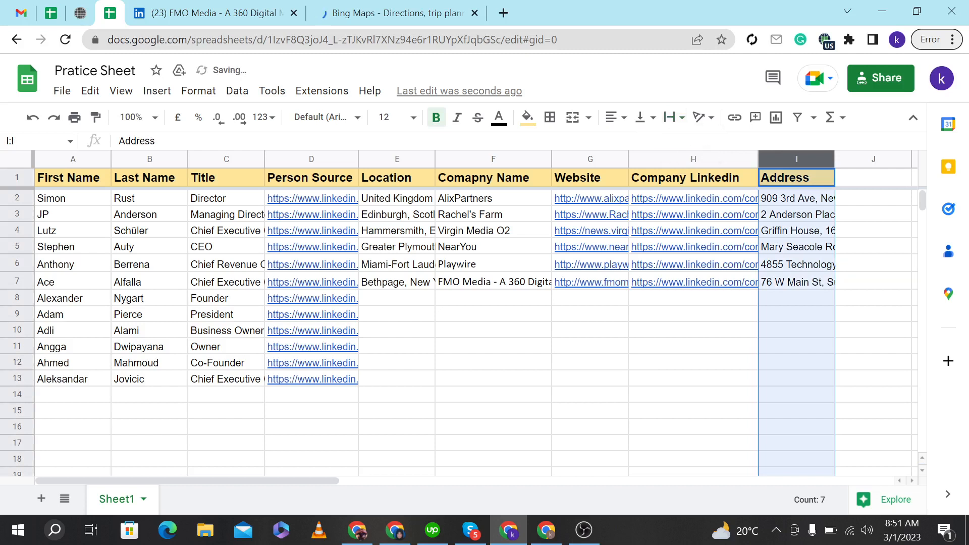
click(747, 411)
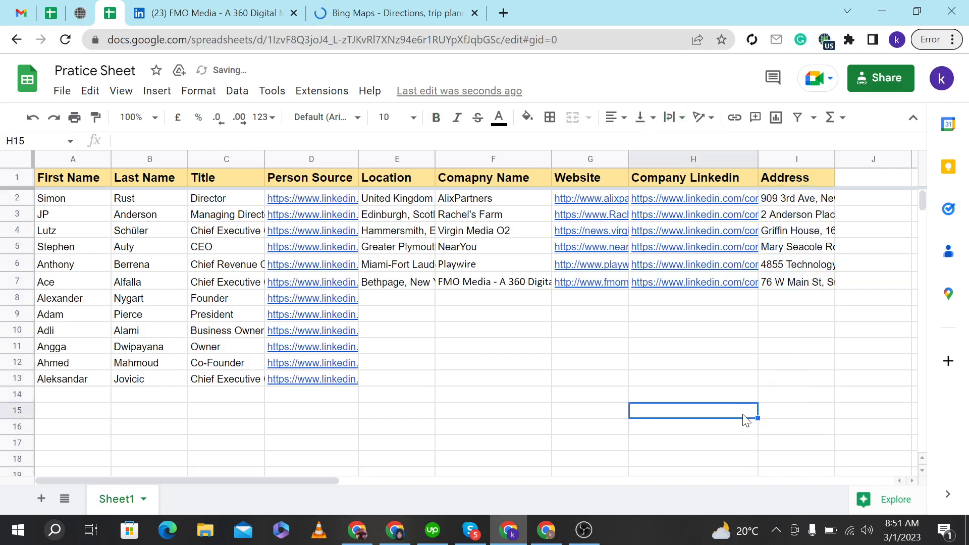
Insert three new columns to the right of the Website to Address columns.
click(407, 298)
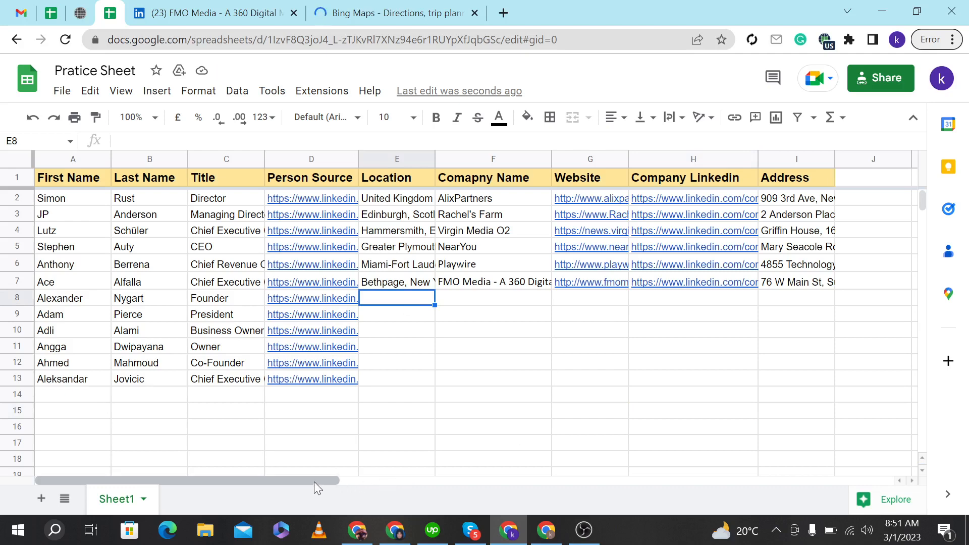
drag(314, 481, 414, 477)
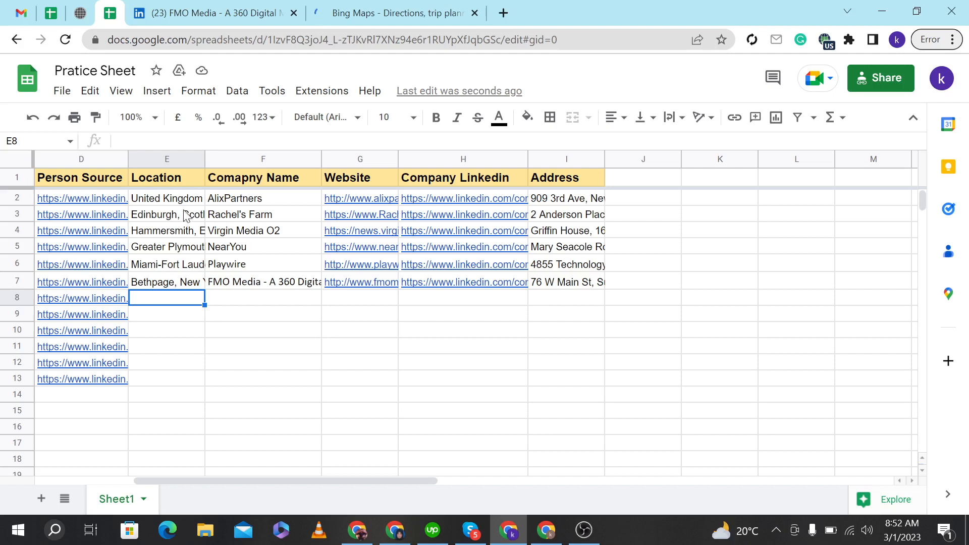
drag(187, 178, 465, 176)
click(461, 281)
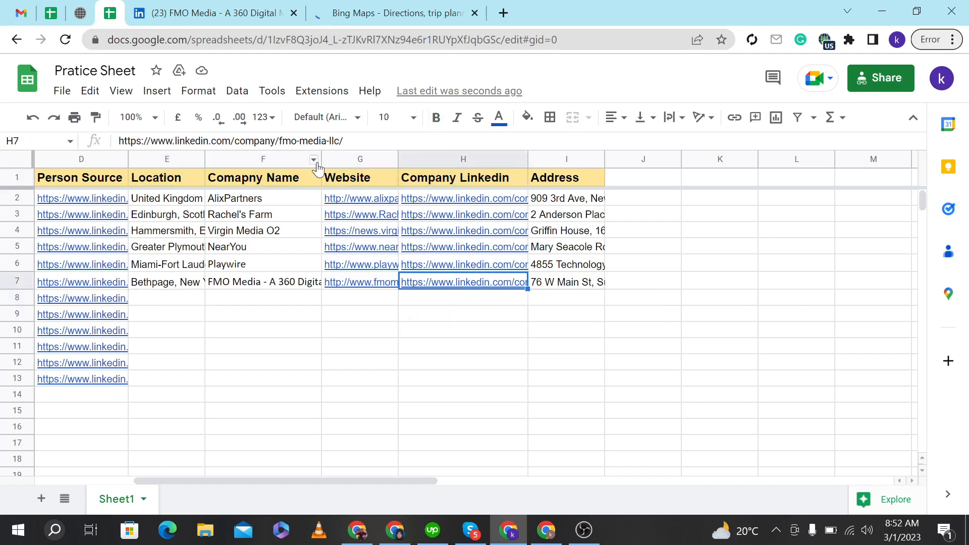
drag(352, 162, 553, 161)
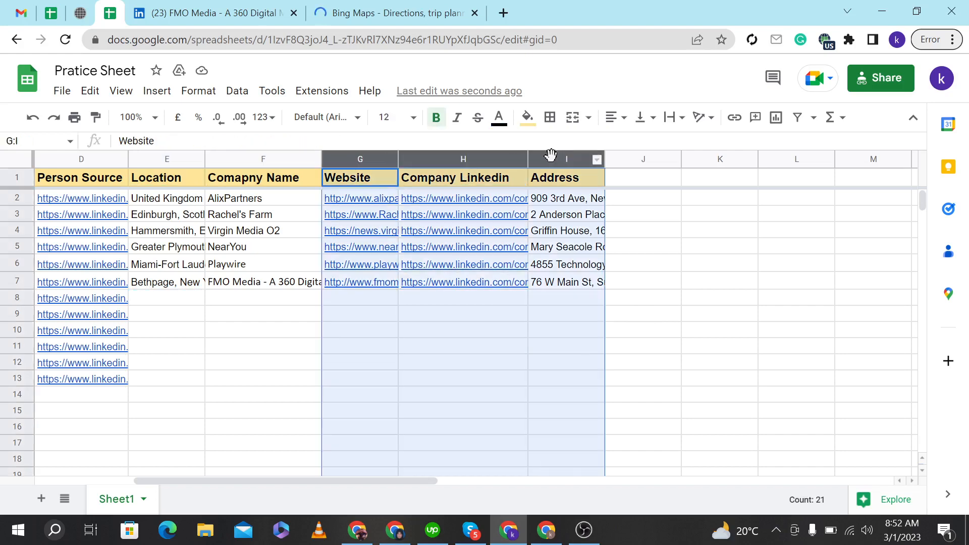
right_click(554, 162)
click(556, 158)
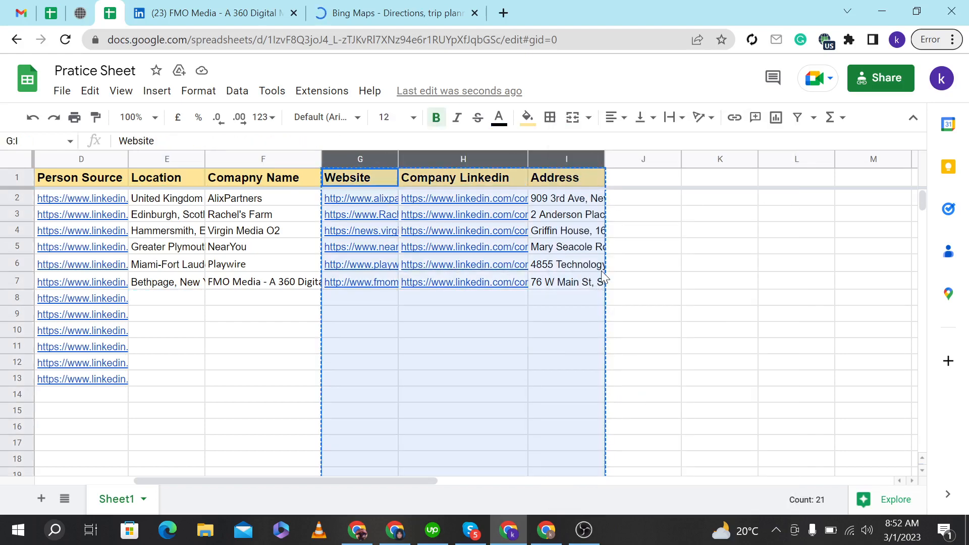
click(634, 201)
drag(354, 159, 554, 159)
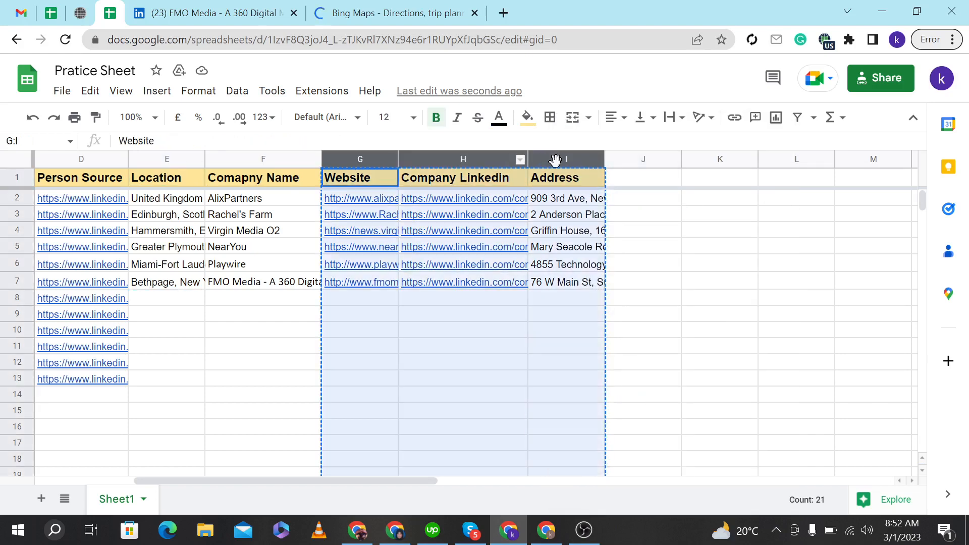
right_click(556, 168)
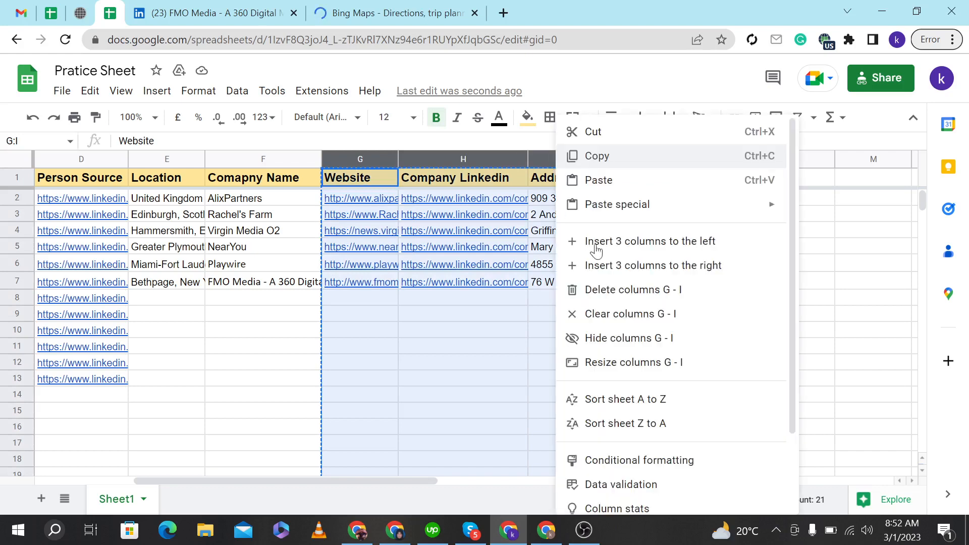
click(634, 267)
click(720, 298)
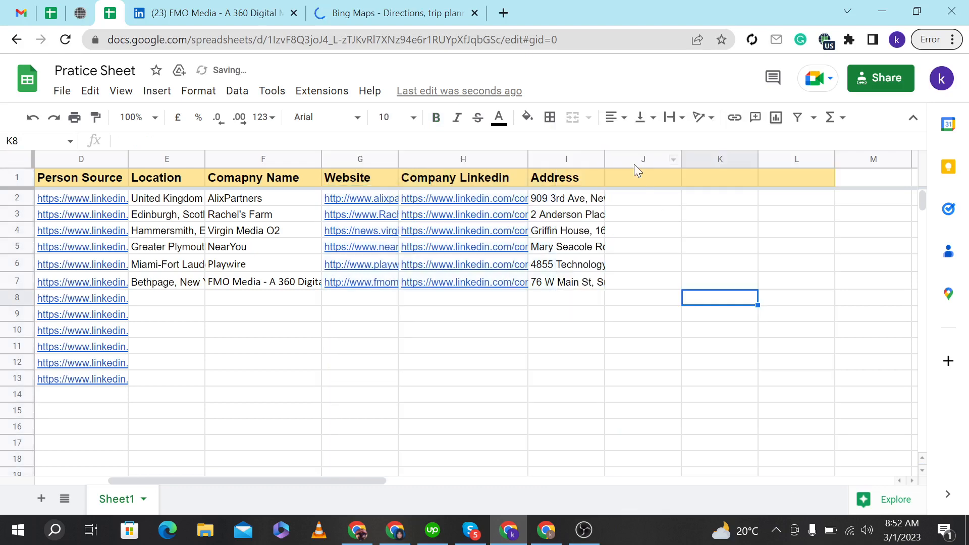
Label the three new column headers City, State and Zipcode.
double_click(628, 181)
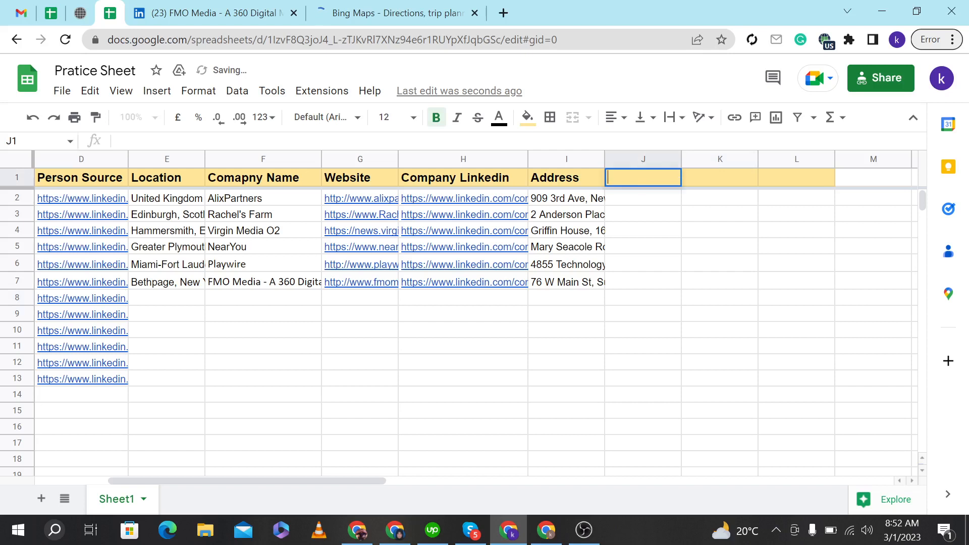
text(City)
double_click(729, 178)
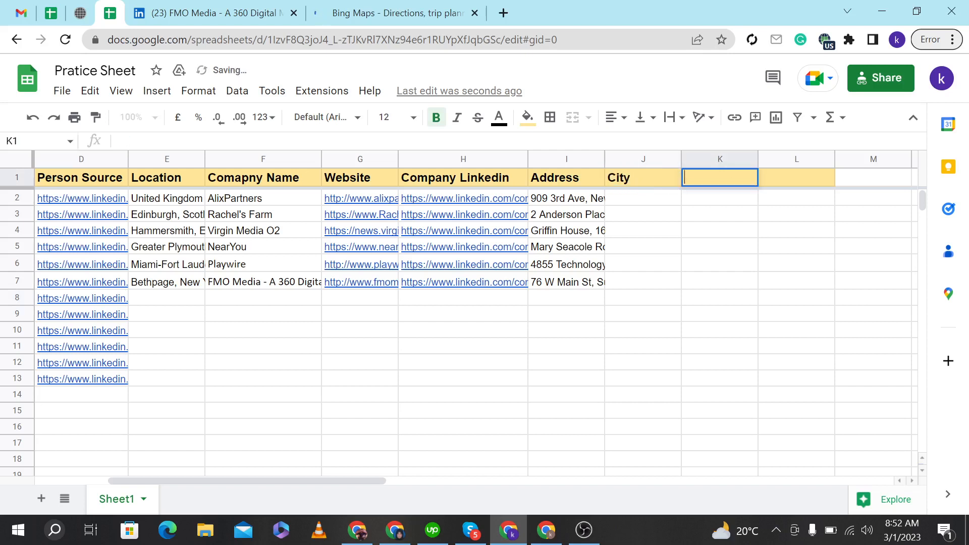
text(State)
double_click(786, 176)
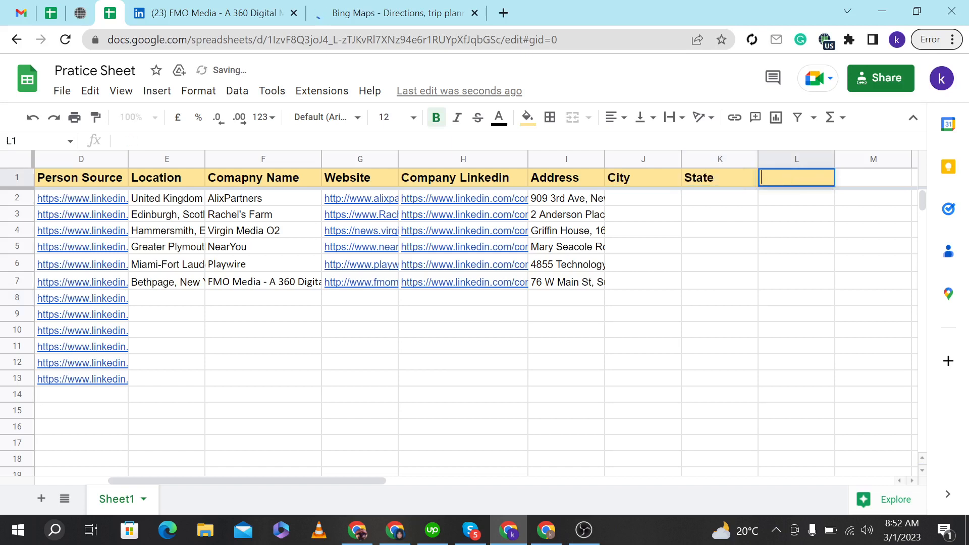
text(Zipcode)
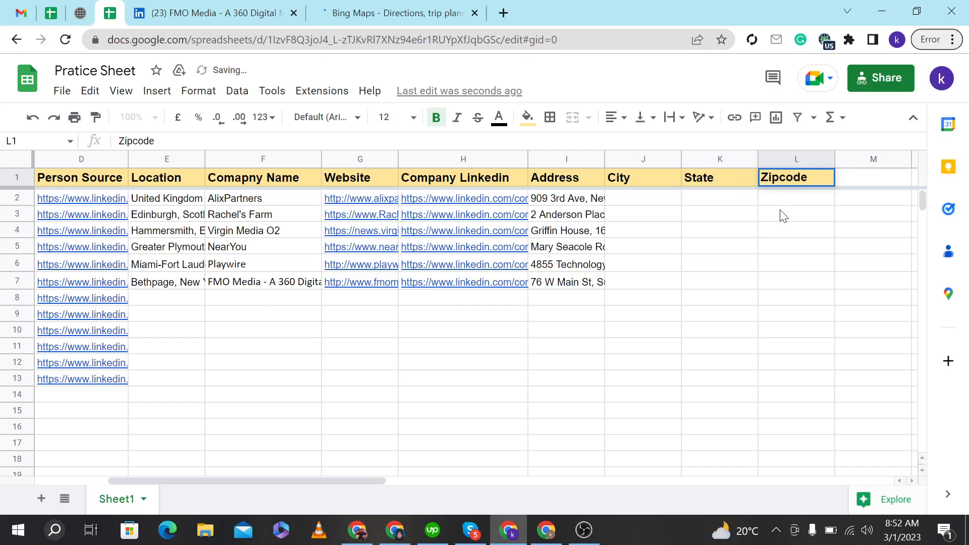
click(784, 216)
Insert one more column right of Zipcode and label its header Country.
click(777, 158)
right_click(783, 181)
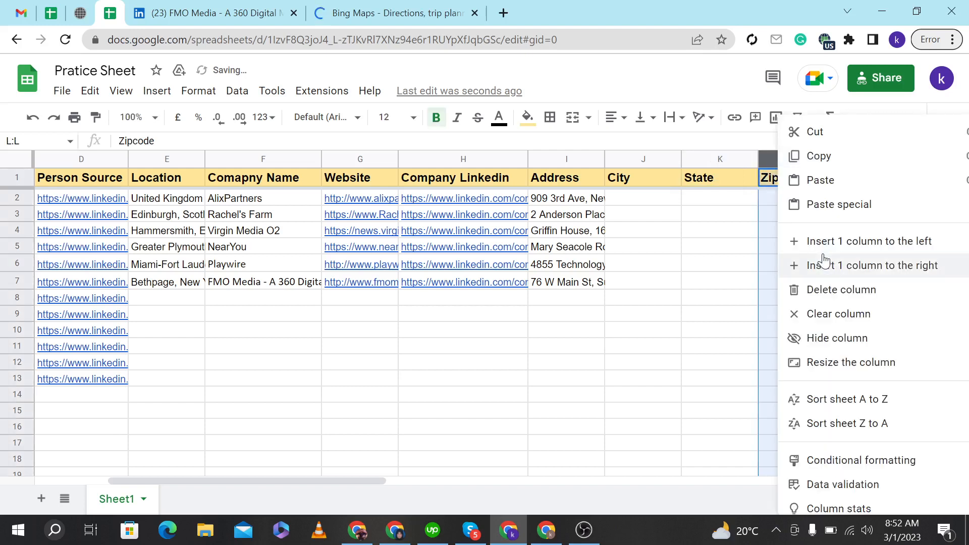
click(827, 266)
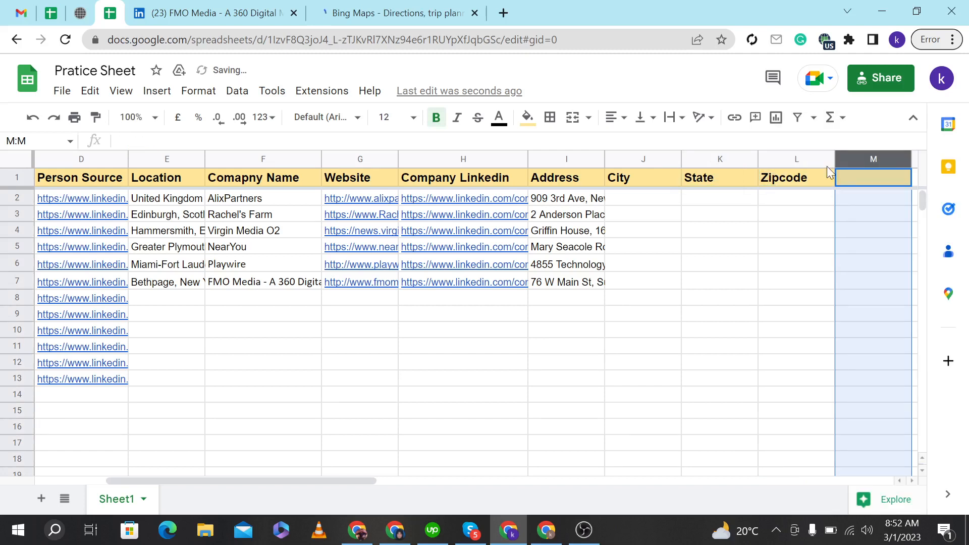
double_click(861, 177)
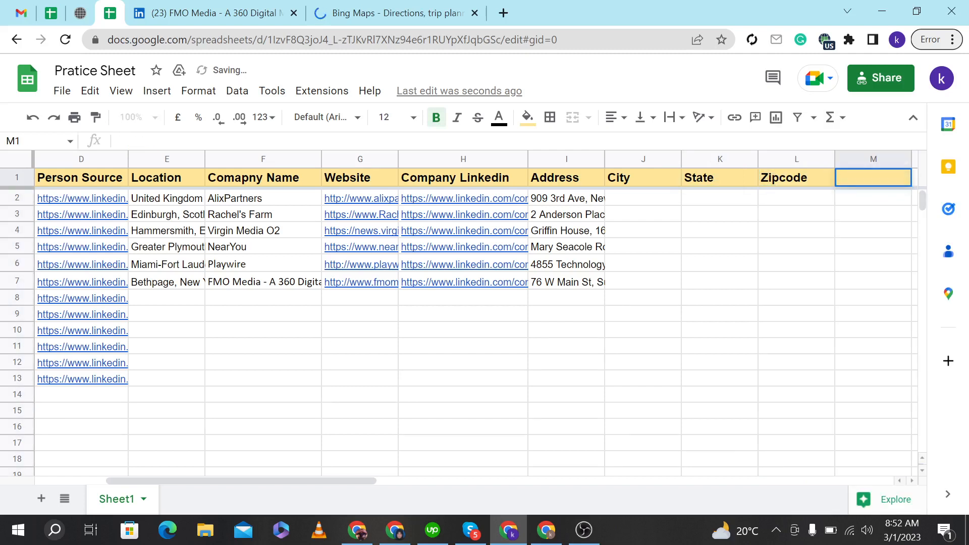
text(Country)
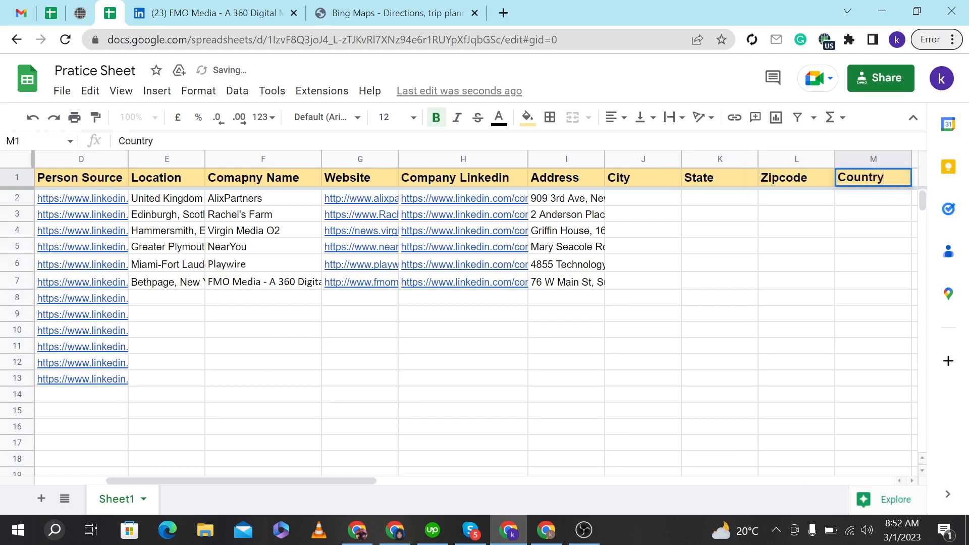
click(846, 270)
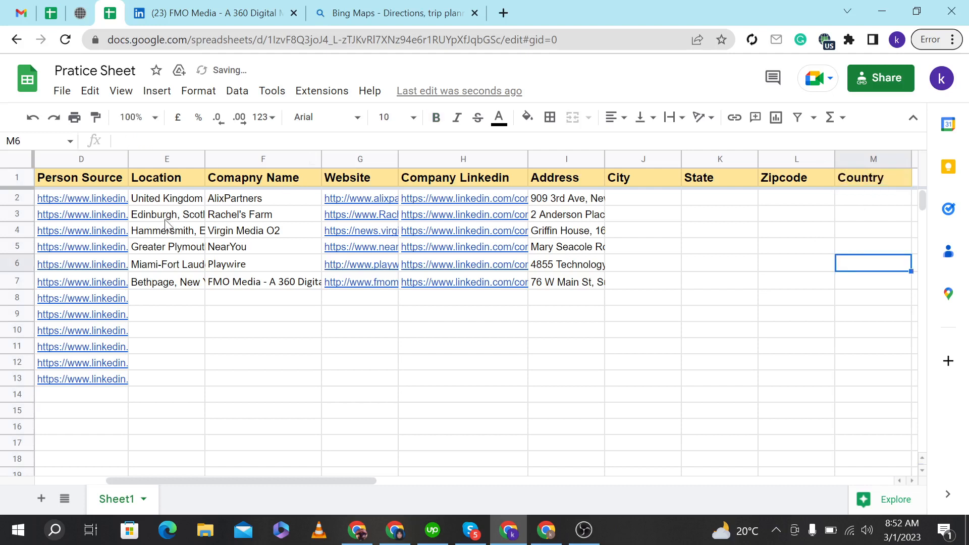
Copy the part of row 2's address after the street, New York City, New York, 10022, United States, into its City cell.
click(174, 202)
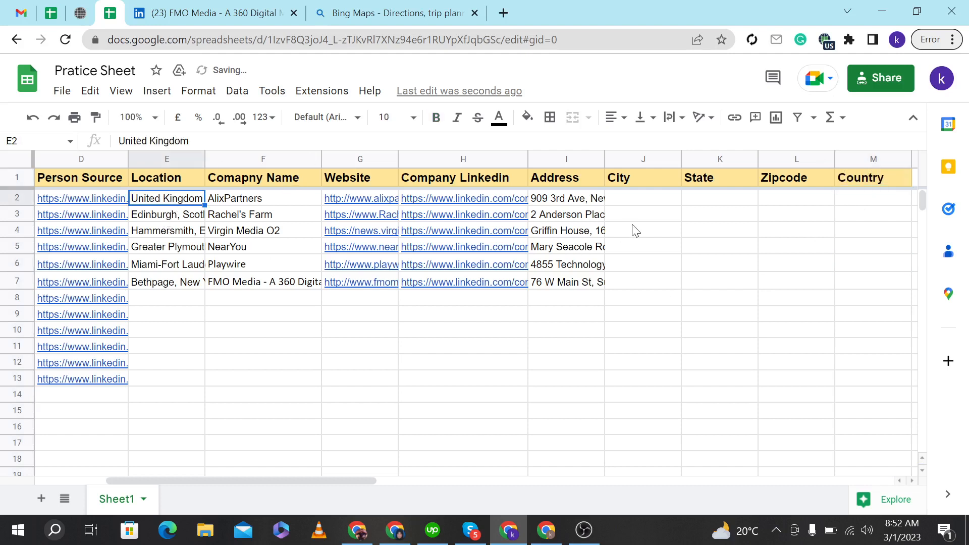
click(572, 205)
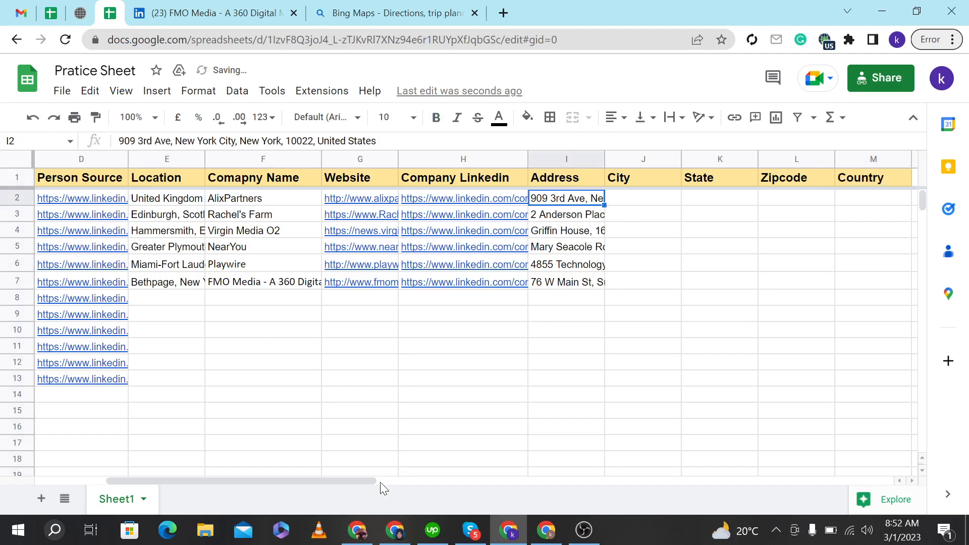
mouse_move(400, 481)
mouse_down()
mouse_move(482, 480)
mouse_move(417, 480)
mouse_up()
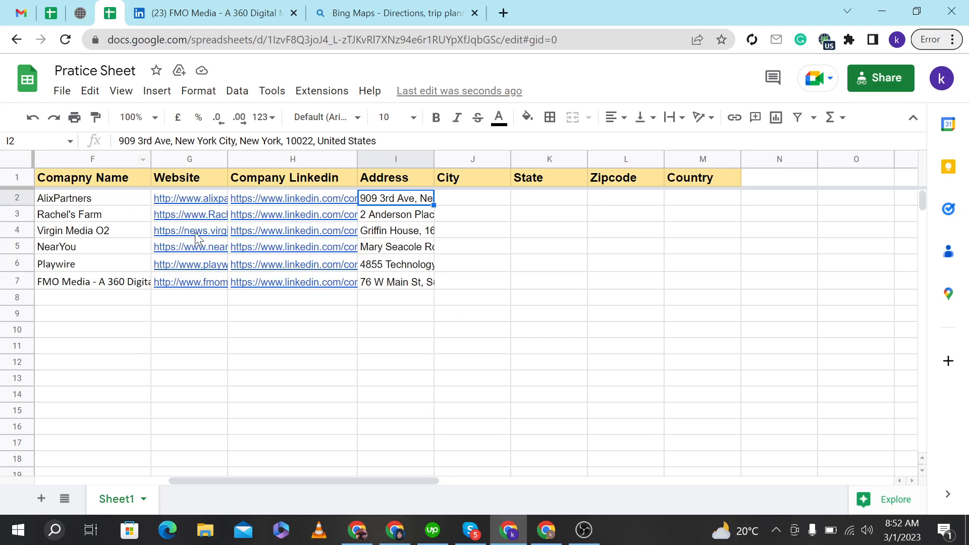
double_click(409, 198)
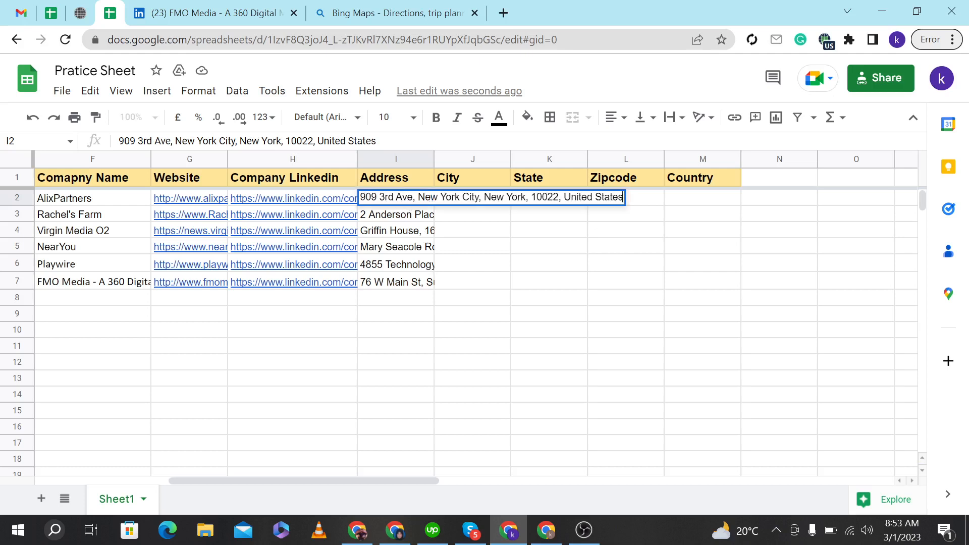
drag(415, 197, 604, 197)
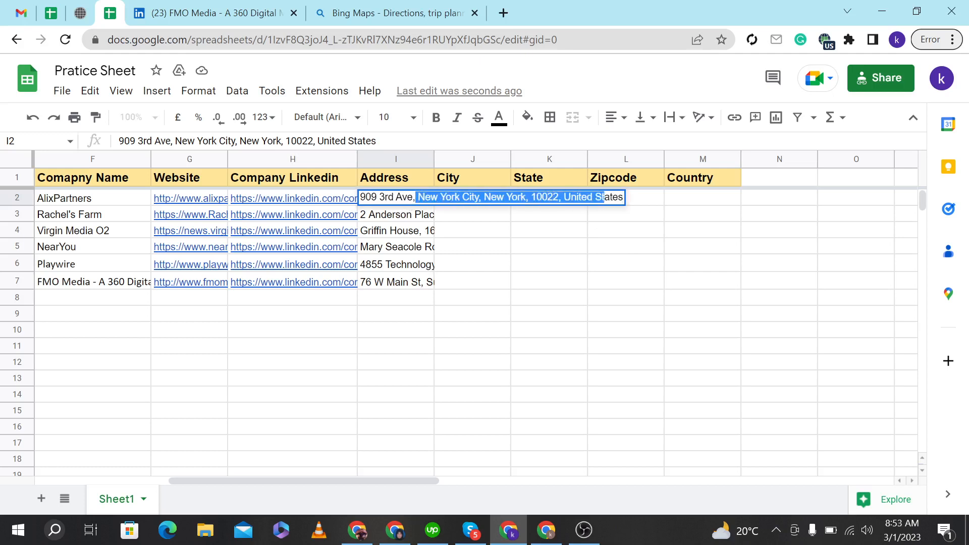
click(584, 250)
double_click(479, 201)
text(New York City, New York, 10022, United States)
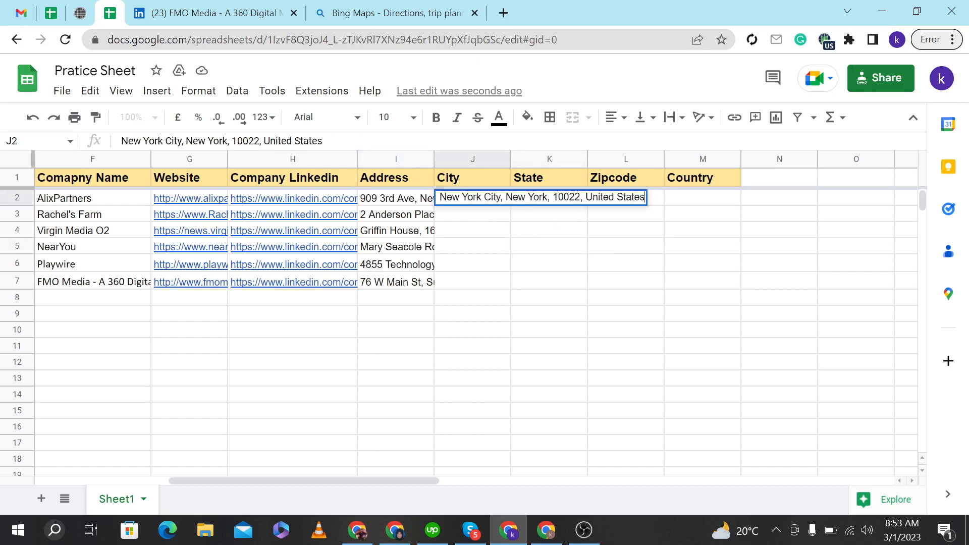
Move everything after New York City from row 2's City cell into its State cell.
drag(503, 197, 710, 212)
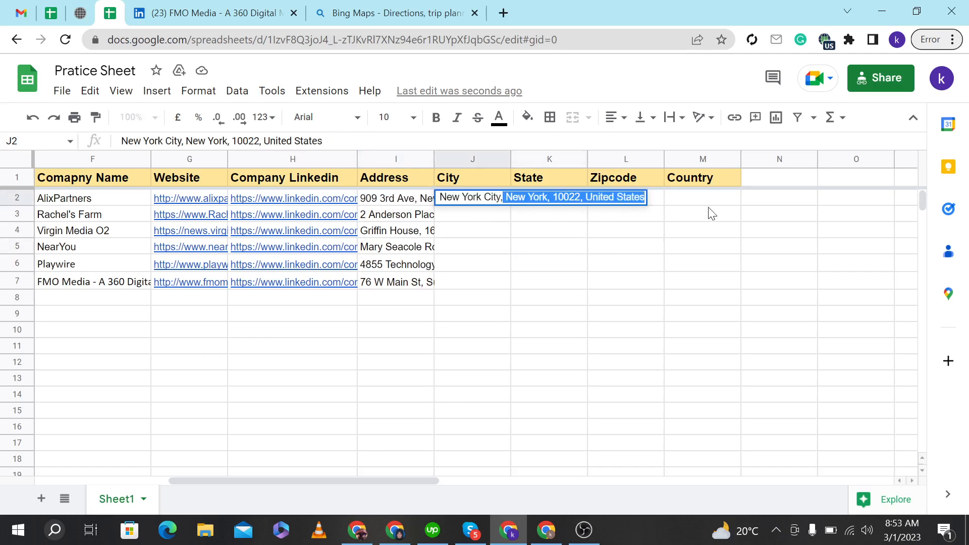
drag(501, 196, 710, 200)
key(ctrl+x)
click(565, 263)
click(543, 199)
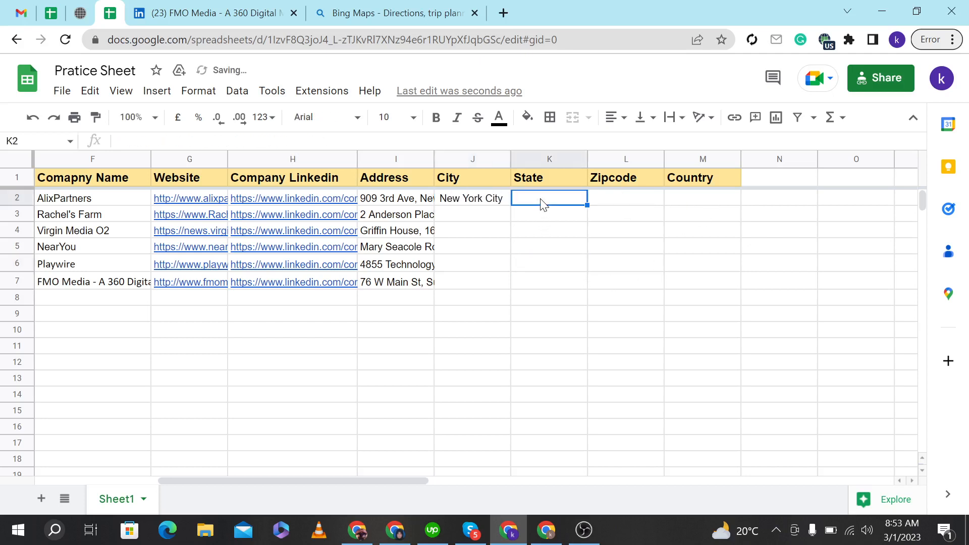
double_click(543, 198)
key(ctrl+v)
Move United States from row 2's State cell into its Country cell.
drag(598, 198, 676, 197)
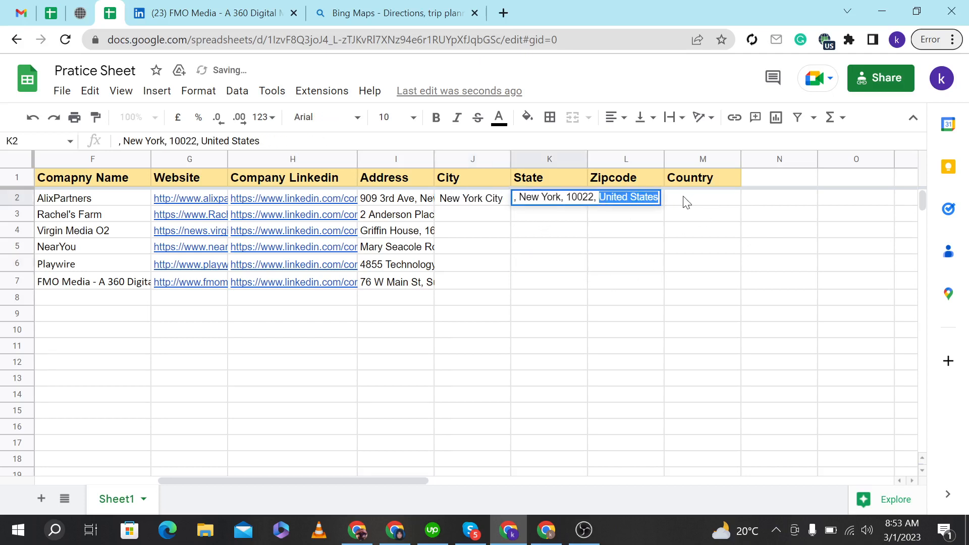
key(ctrl+x)
click(684, 197)
key(ctrl+v)
click(679, 228)
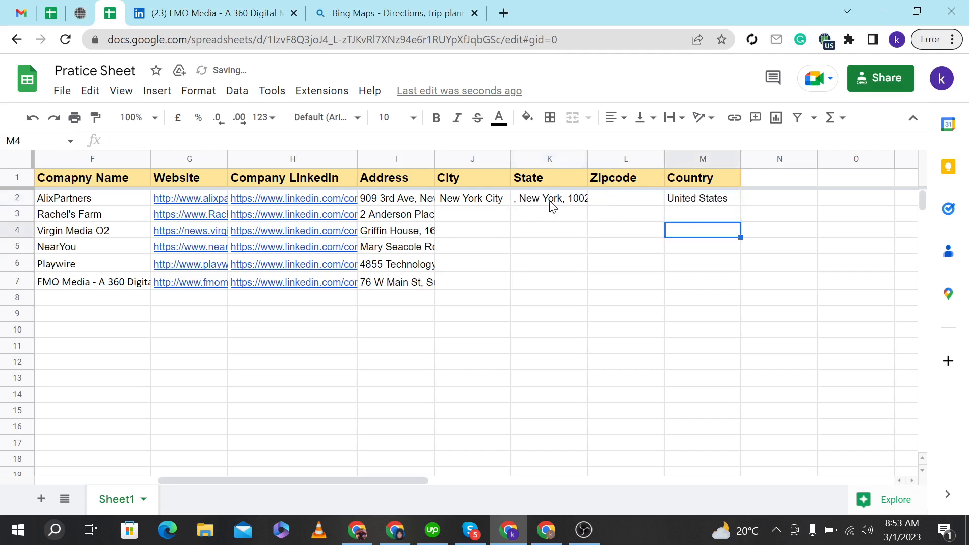
Move 10022 from row 2's State cell into its Zipcode cell.
double_click(551, 202)
double_click(580, 198)
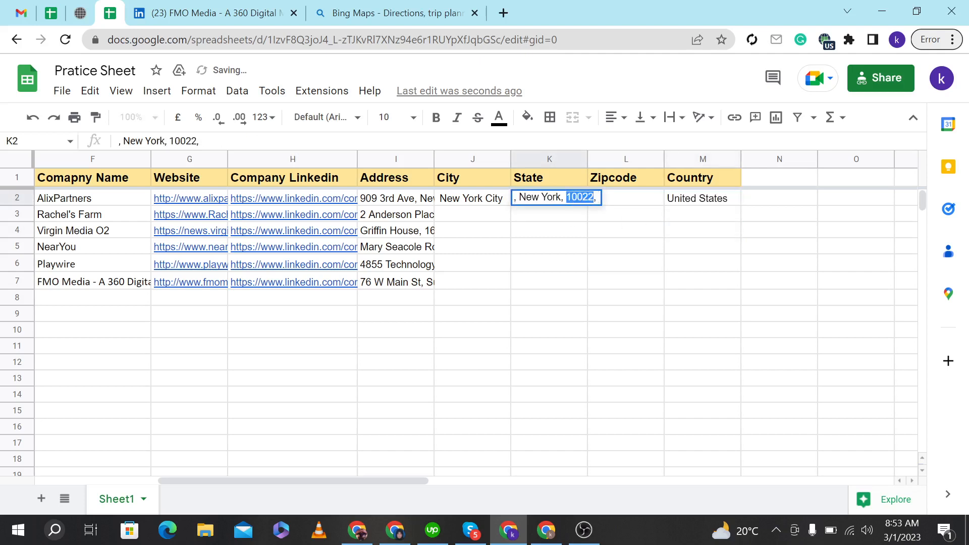
key(ctrl+x)
double_click(628, 204)
key(ctrl+v)
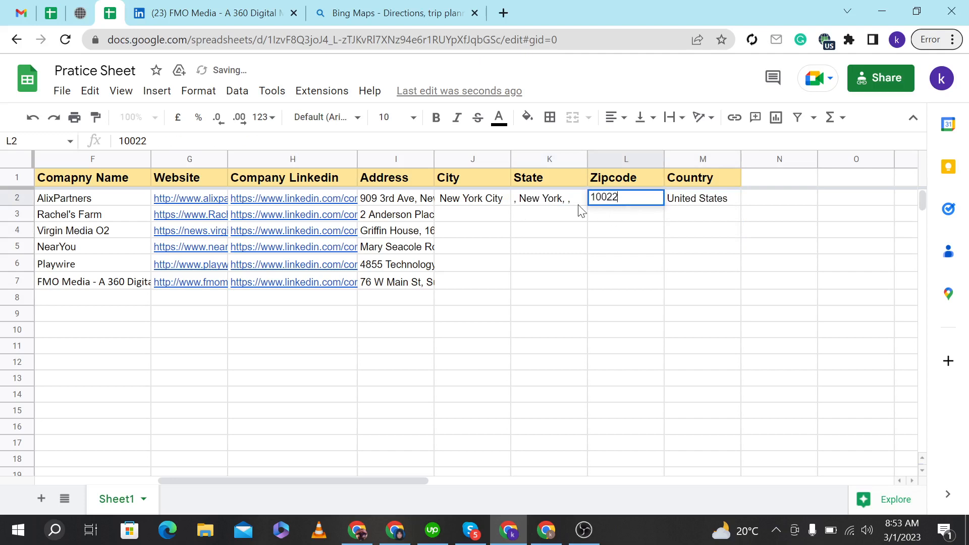
Strip the leftover commas from row 2's State cell so it reads New York.
double_click(561, 200)
drag(561, 198, 619, 205)
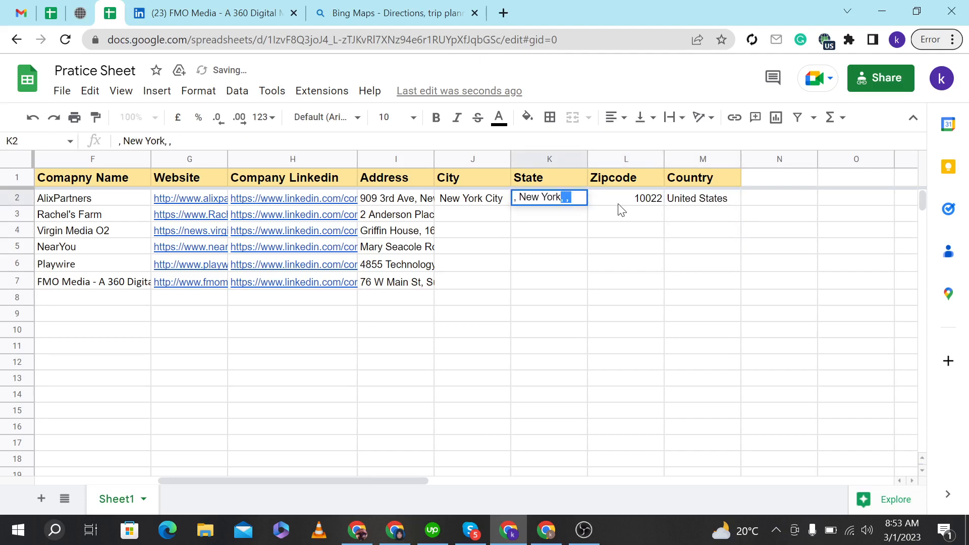
key(BackSpace)
click(519, 198)
key(BackSpace)
key(BackSpace)
click(539, 230)
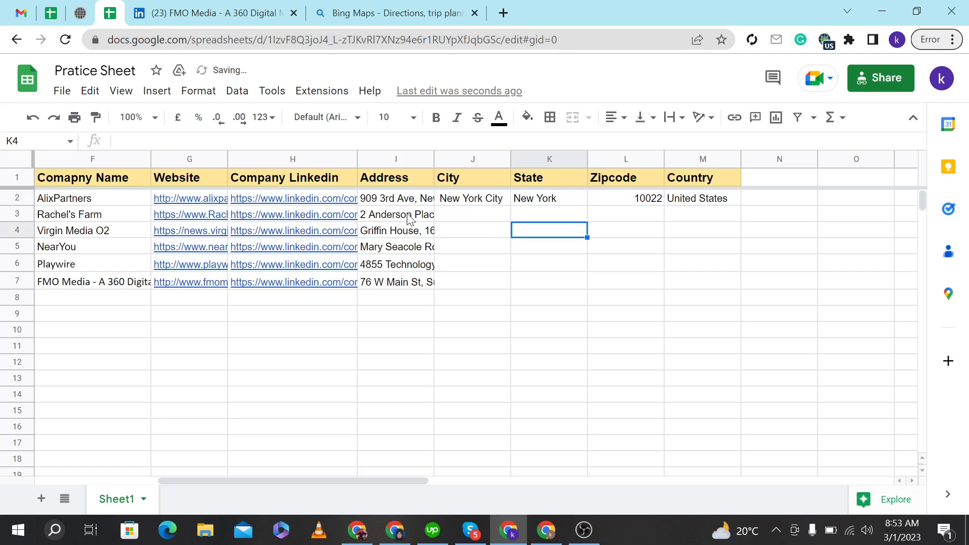
Copy the part of row 3's address after the street, Edinburgh, Scotland EH6 5NP, GB, into its City cell.
double_click(411, 218)
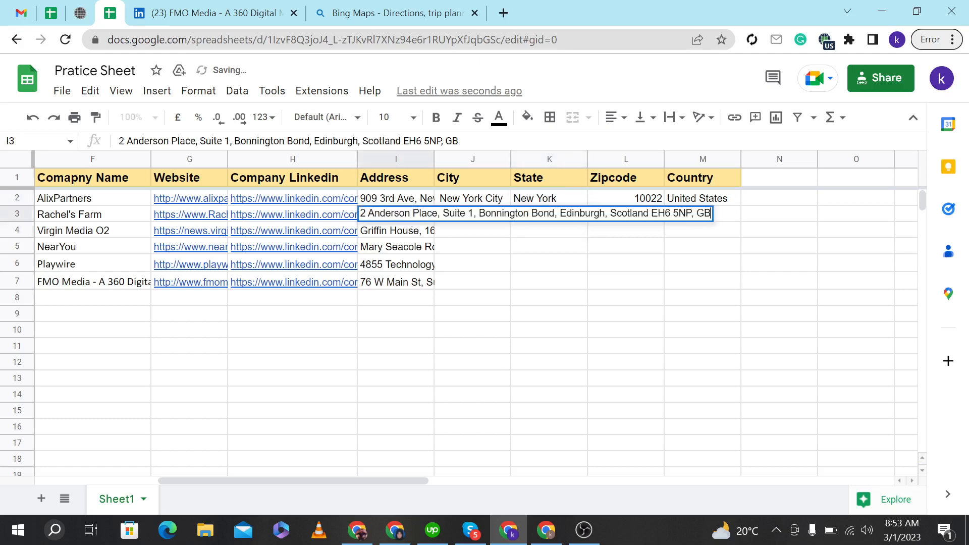
click(561, 218)
drag(561, 215, 704, 214)
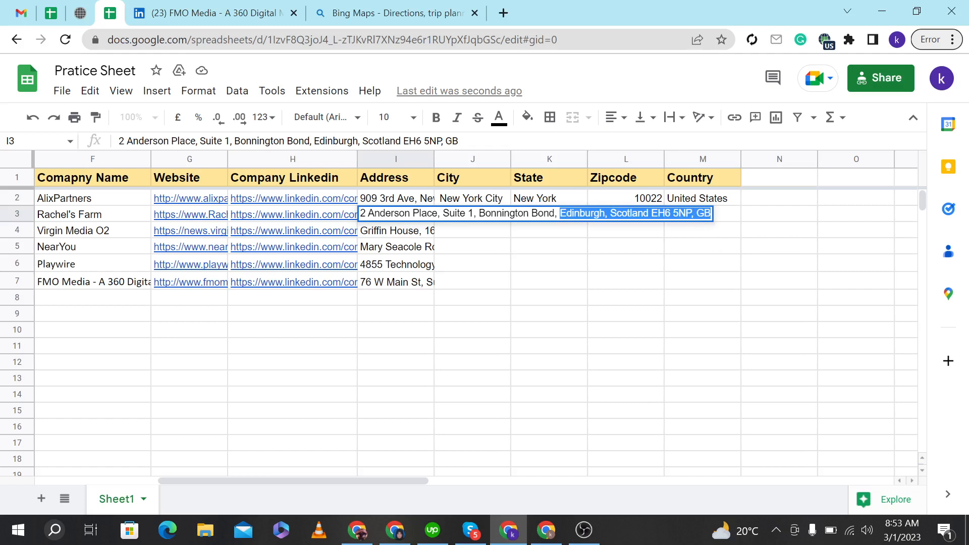
key(ctrl+x)
click(515, 268)
click(486, 219)
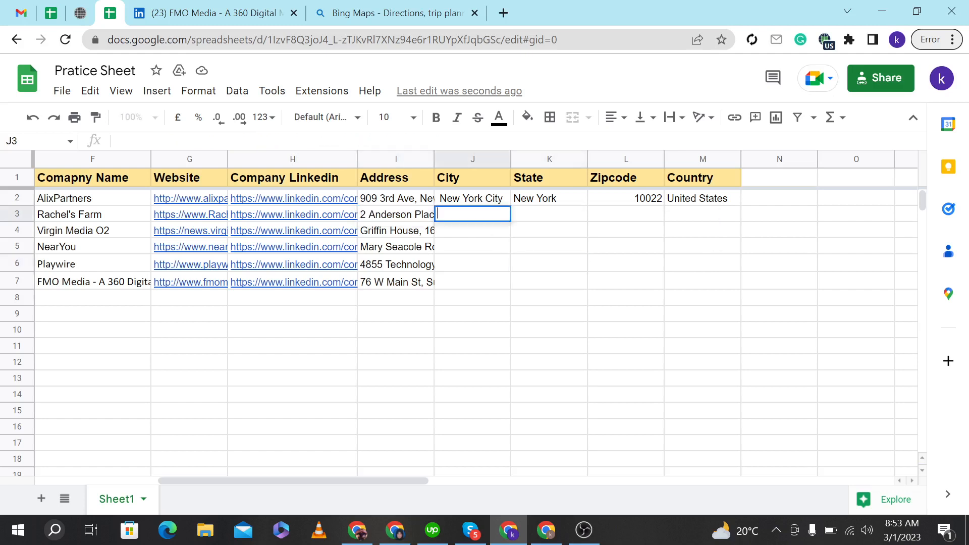
key(ctrl+v)
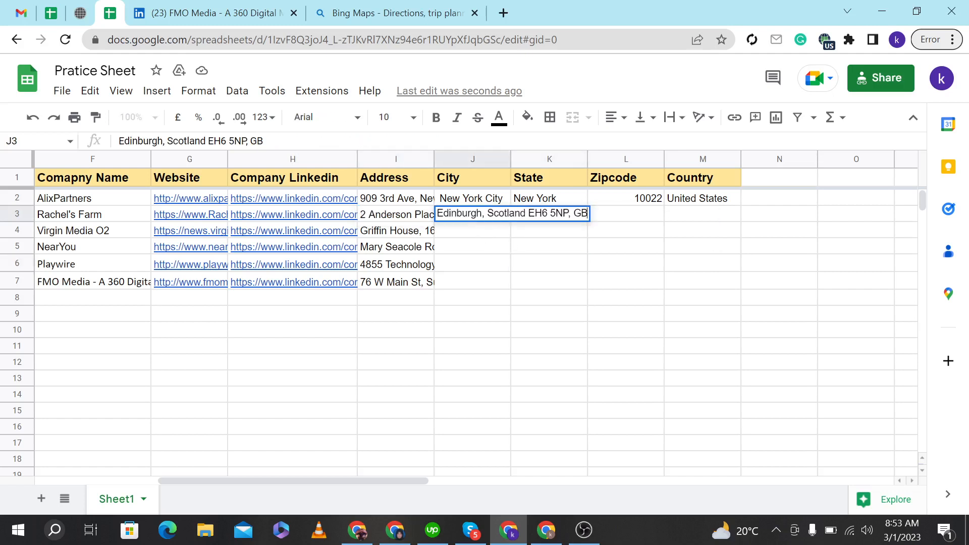
Move everything after Edinburgh from row 3's City cell into its State cell.
drag(483, 214, 641, 232)
key(BackSpace)
click(578, 267)
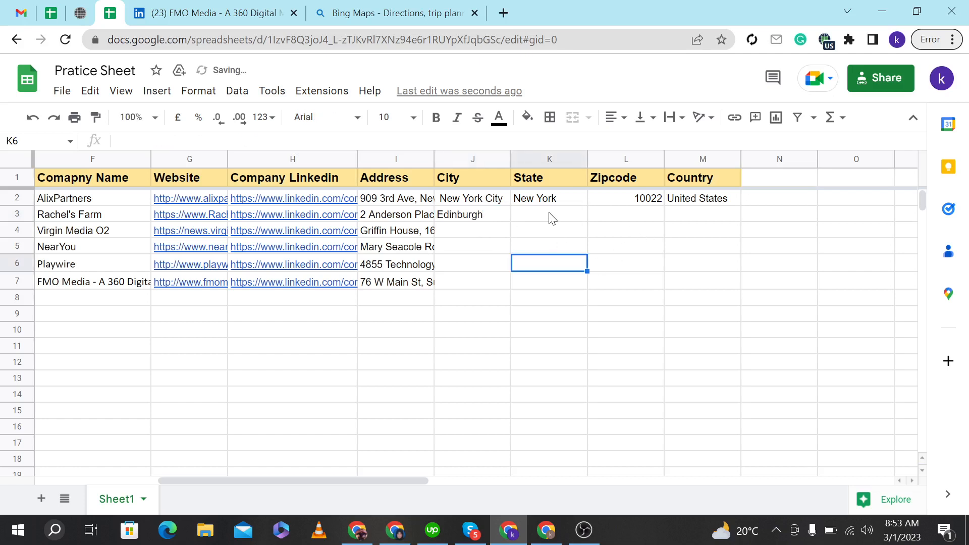
double_click(547, 215)
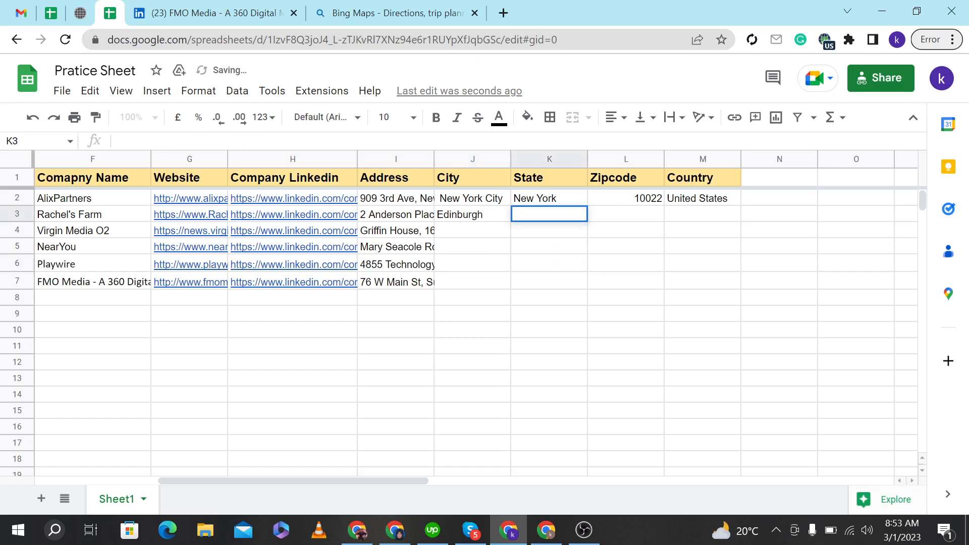
key(ctrl+v)
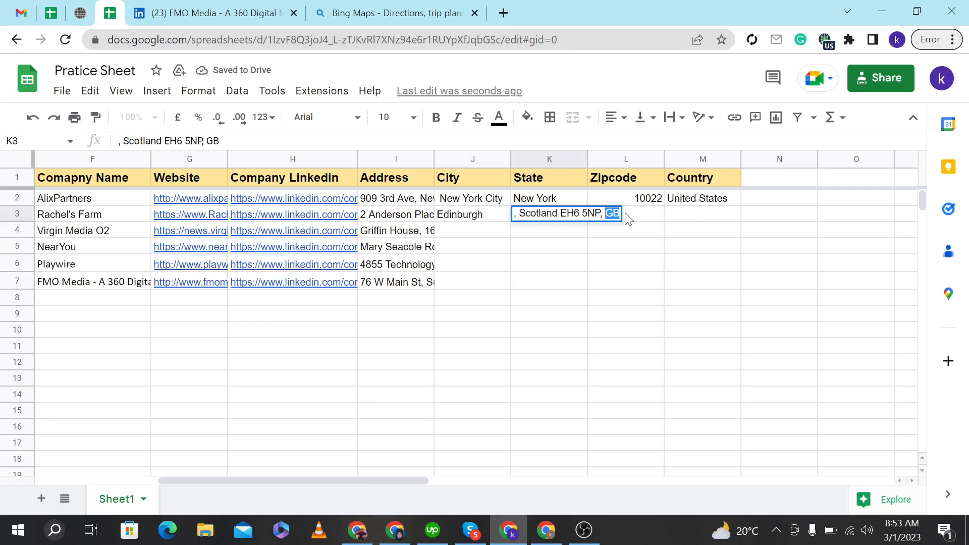
Move GB from row 3's State cell into its Country cell.
double_click(693, 216)
text(GB)
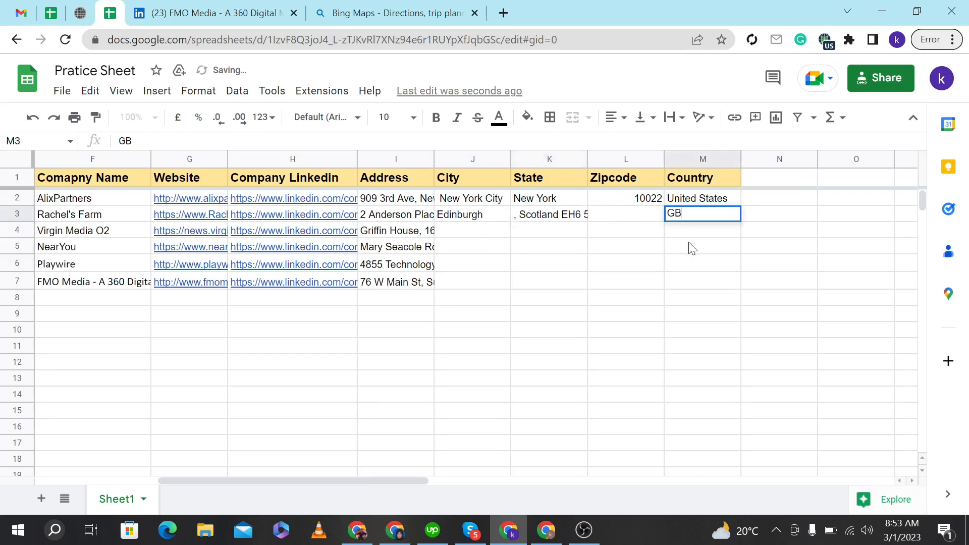
click(690, 244)
Move EH6 5NP from row 3's State cell into its Zipcode cell.
double_click(560, 217)
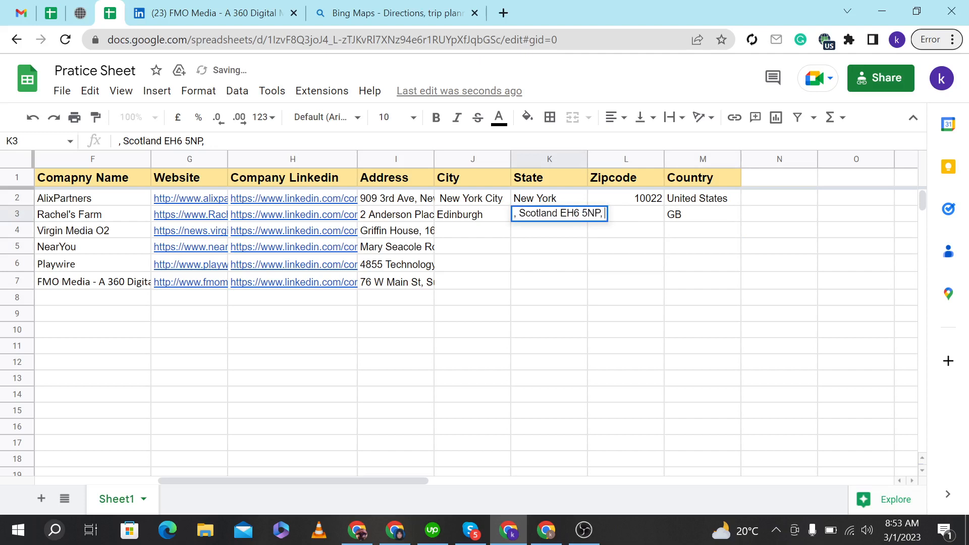
drag(561, 213, 600, 213)
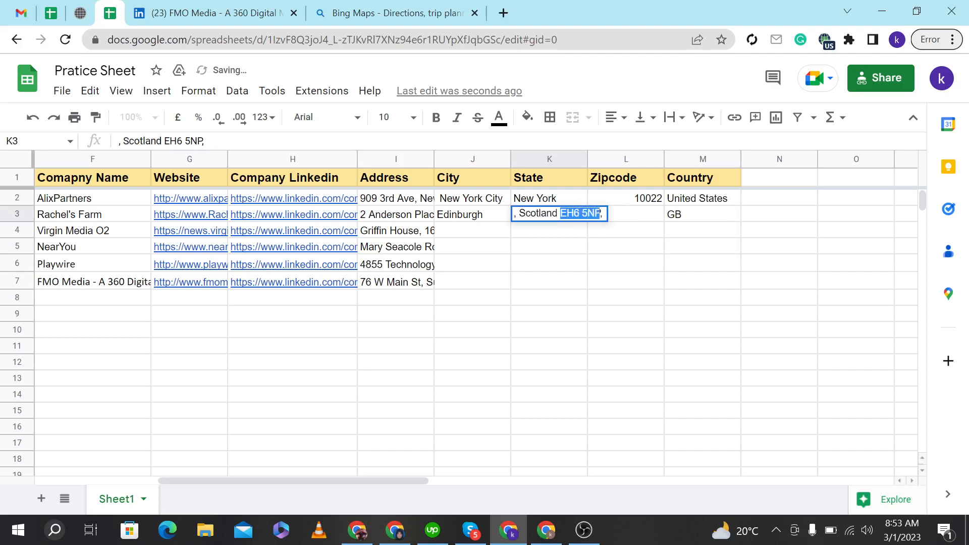
key(ctrl+x)
click(606, 248)
double_click(616, 217)
key(ctrl+v)
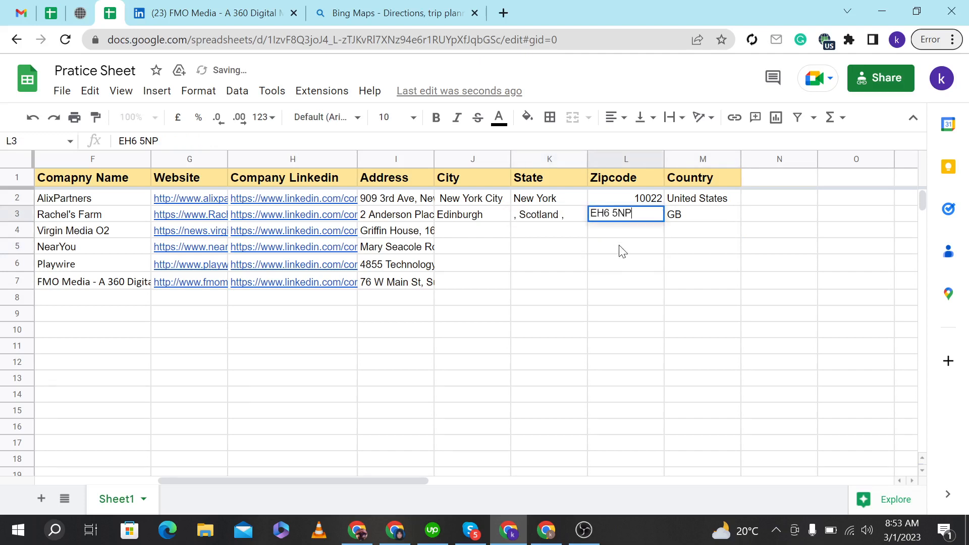
click(617, 247)
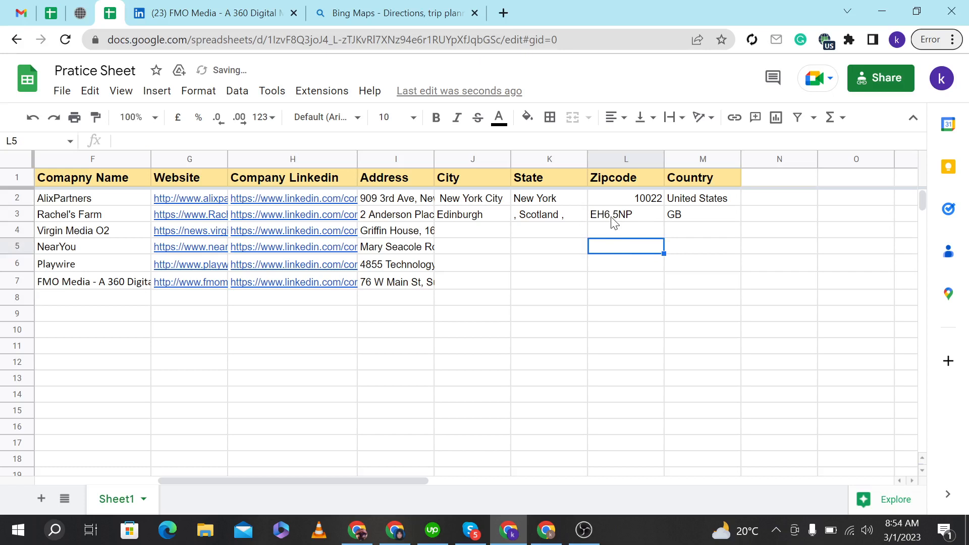
Strip the leftover commas from row 3's State cell so it reads Scotland.
double_click(614, 221)
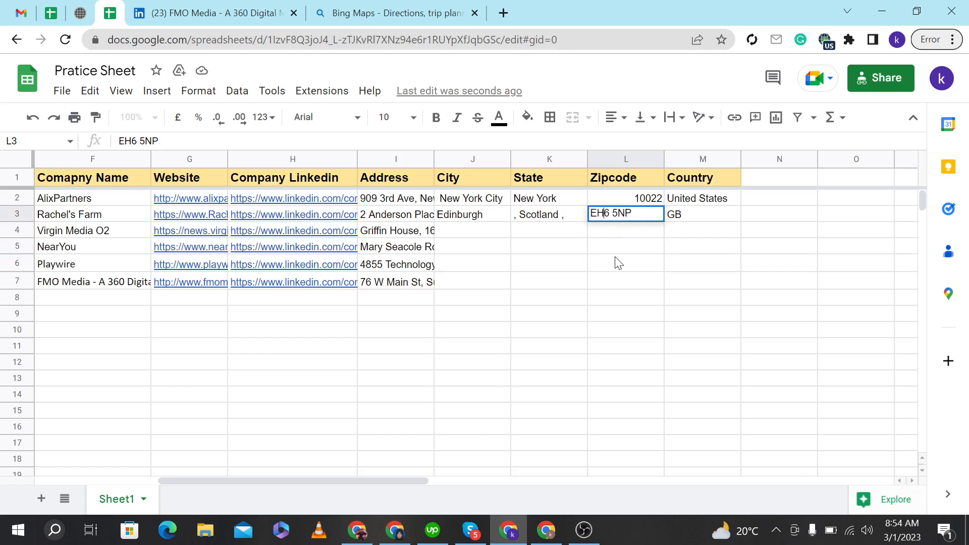
double_click(559, 222)
drag(558, 216, 603, 221)
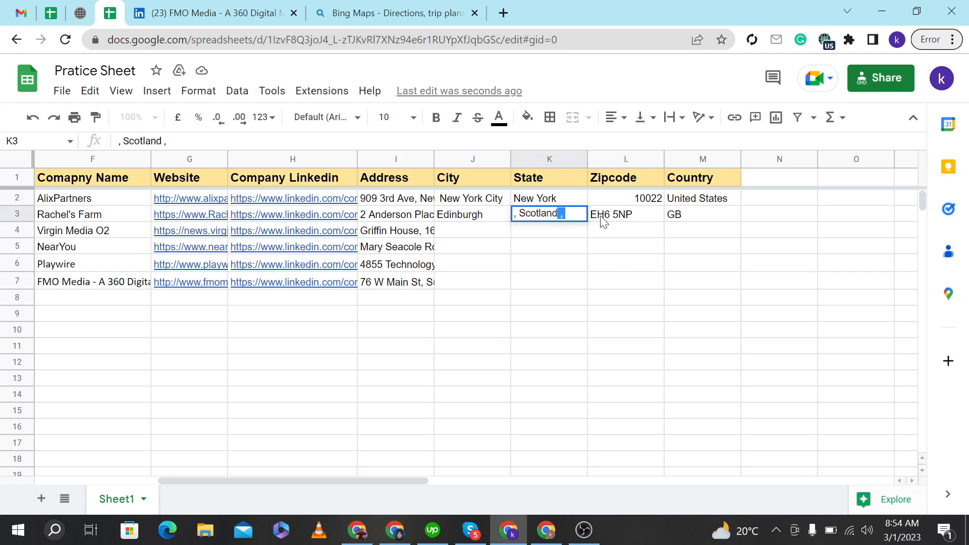
key(BackSpace)
drag(519, 215, 503, 219)
key(BackSpace)
click(537, 281)
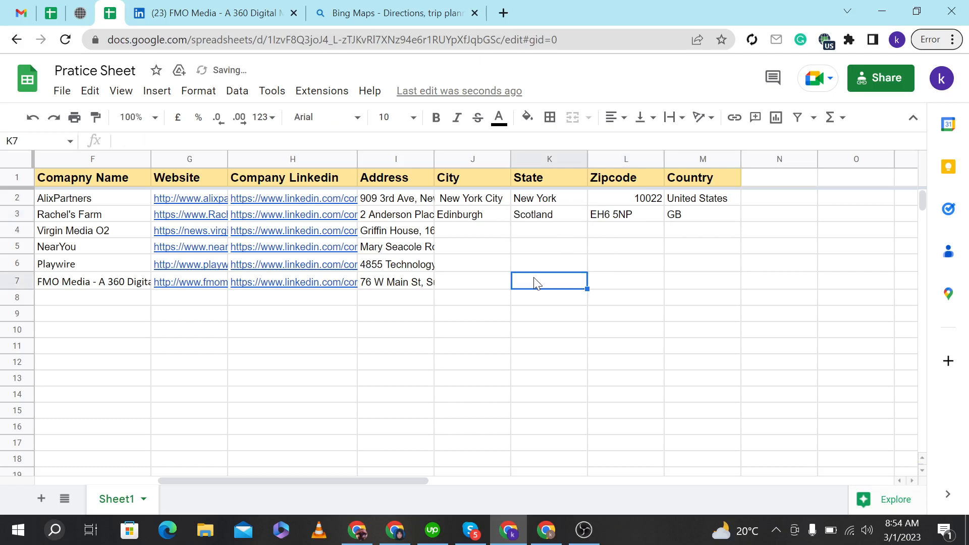
Review the split City, State, Zipcode and Country cells and the Location column for rows 2 and 3.
click(687, 202)
click(687, 219)
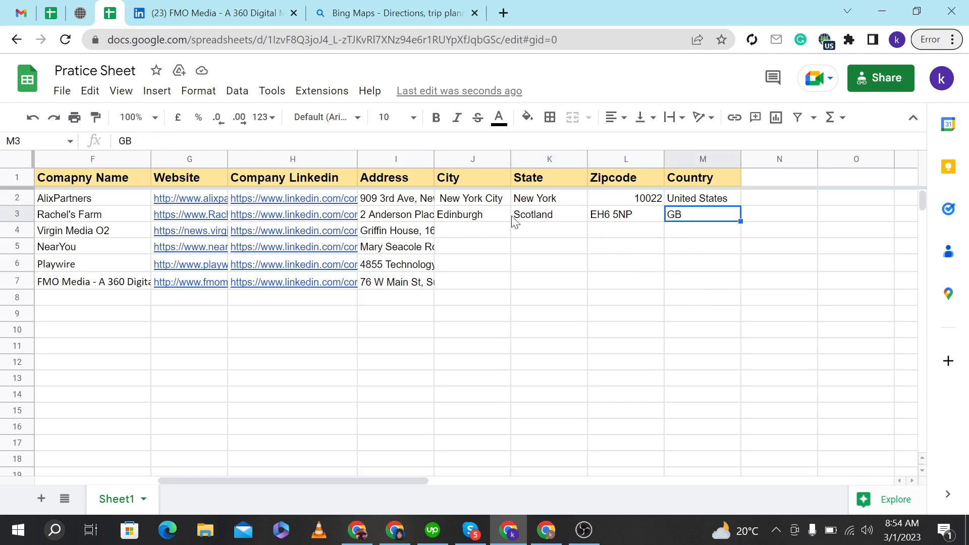
click(484, 217)
click(542, 220)
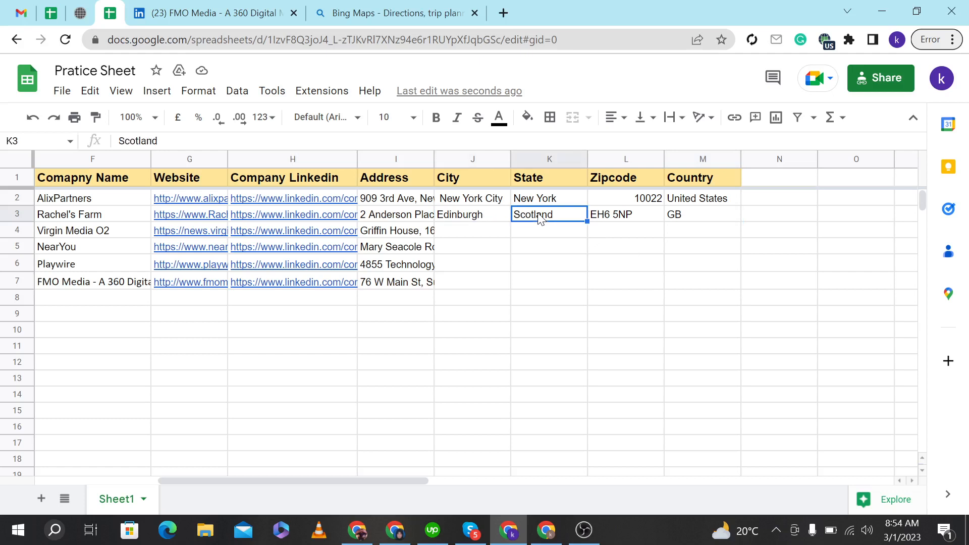
click(619, 218)
click(617, 199)
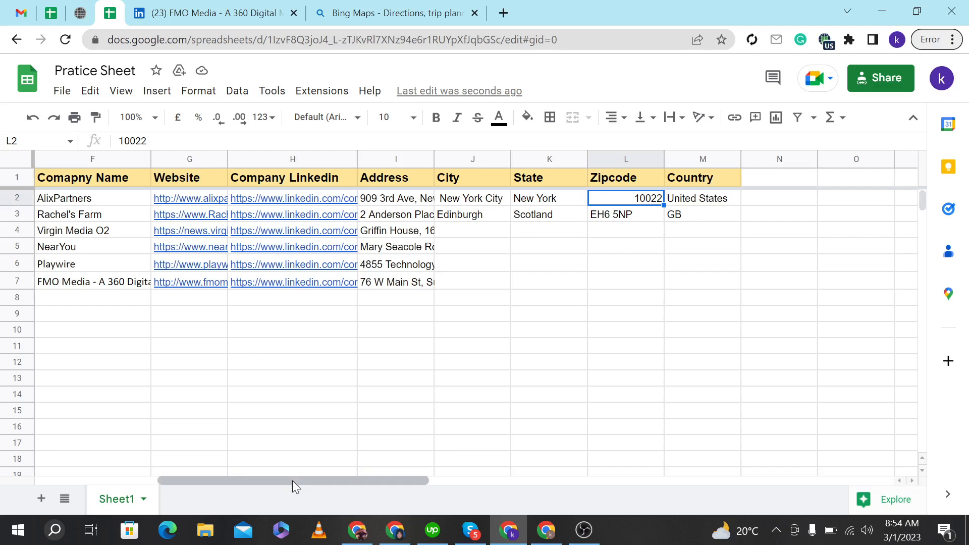
drag(292, 480, 202, 481)
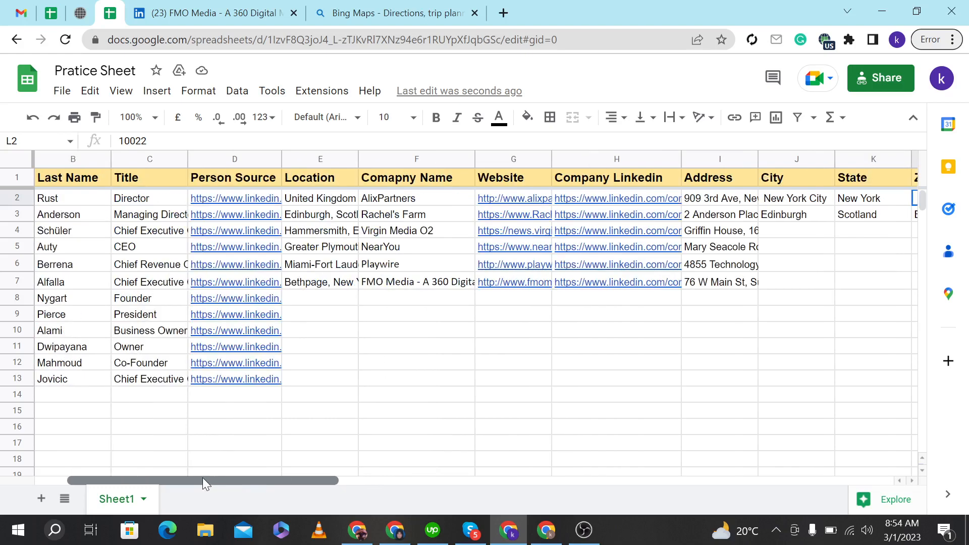
click(299, 218)
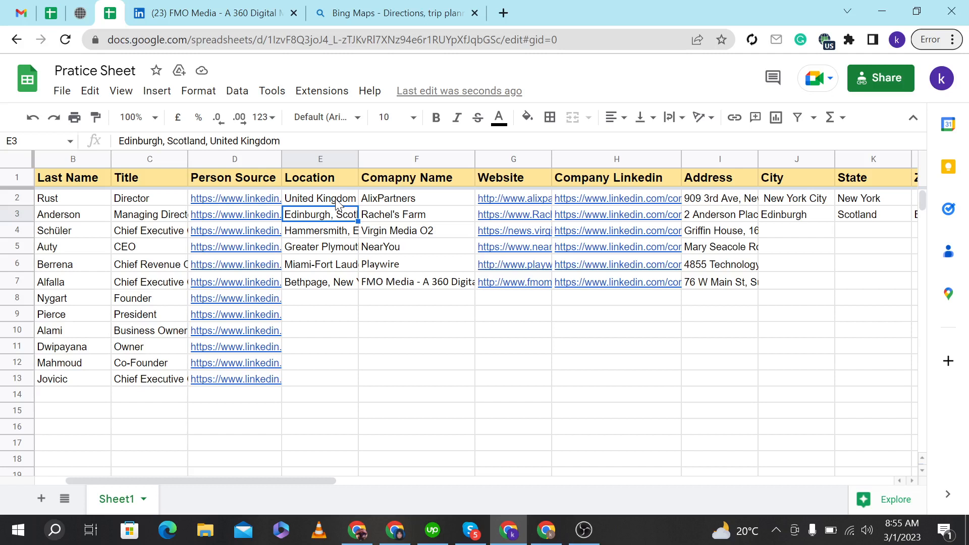
click(719, 200)
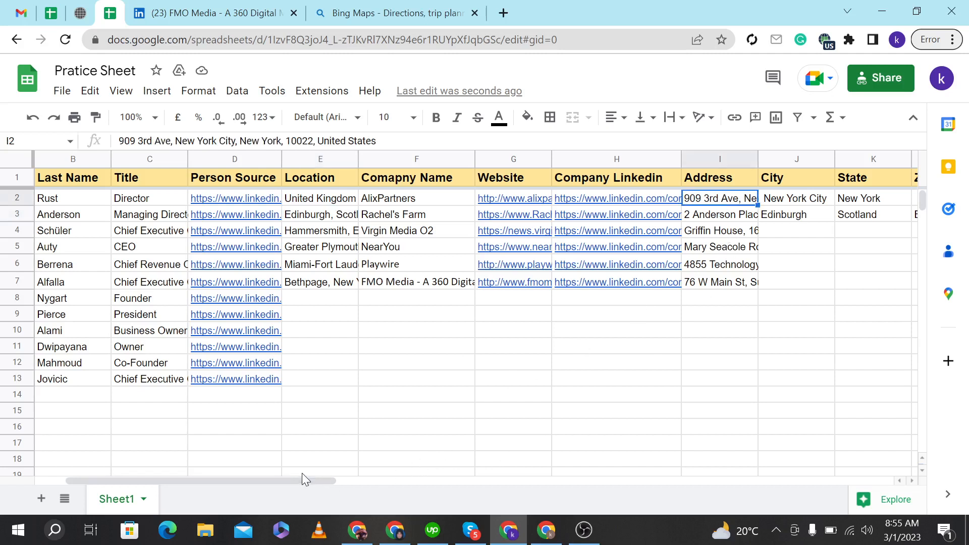
drag(313, 479, 422, 480)
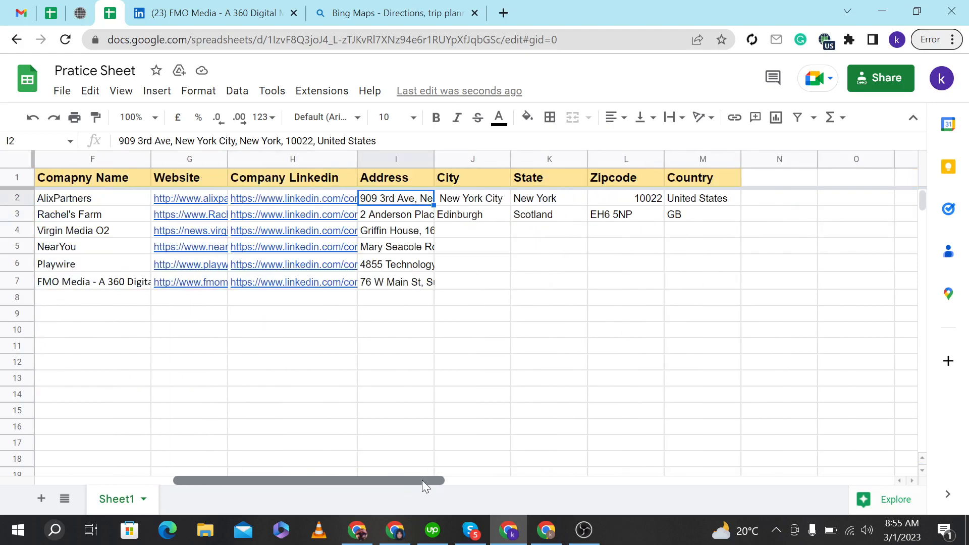
click(402, 221)
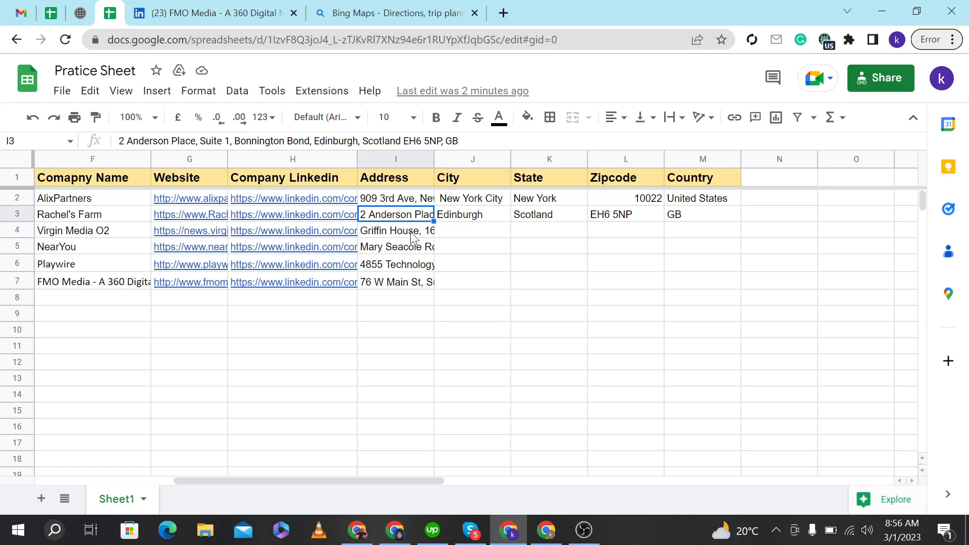
double_click(414, 233)
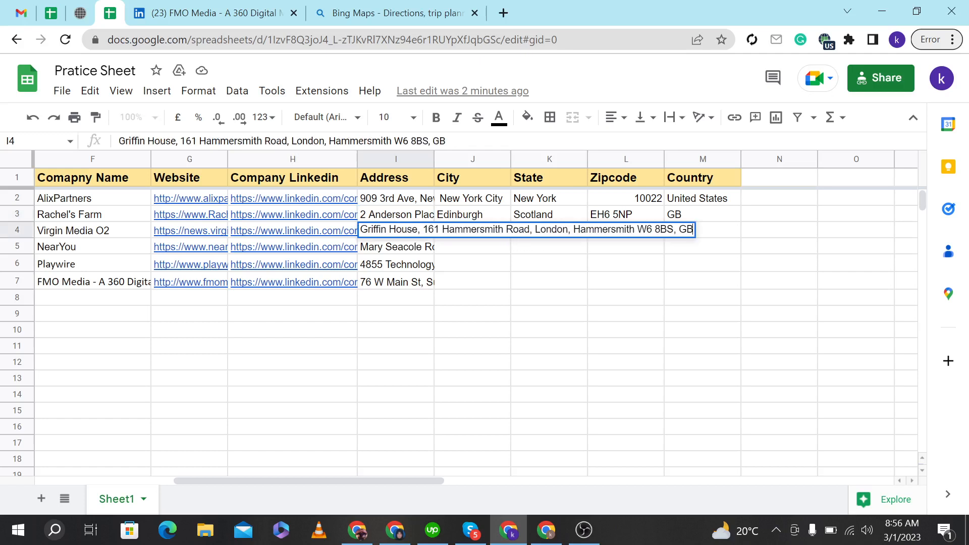
drag(532, 230, 713, 233)
key(ctrl+c)
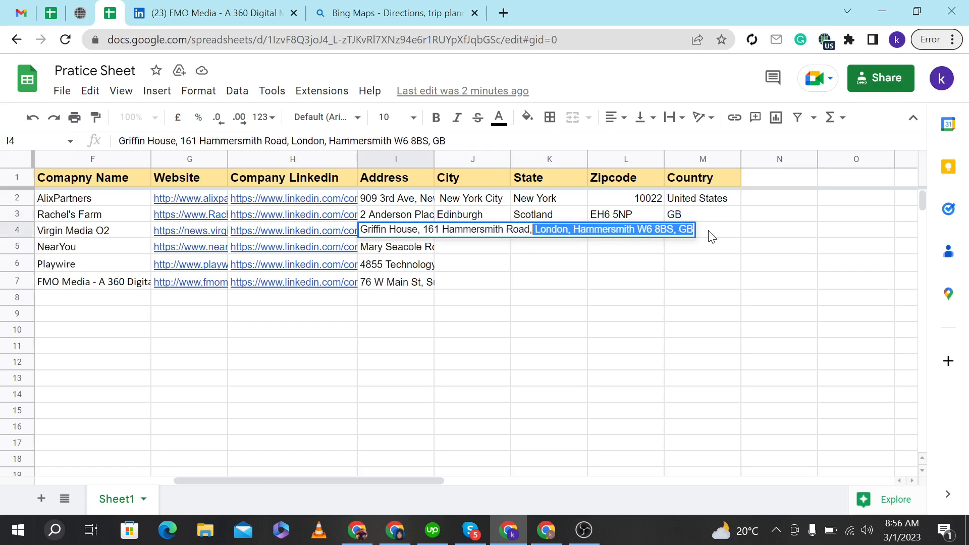
click(687, 278)
double_click(478, 236)
key(ctrl+v)
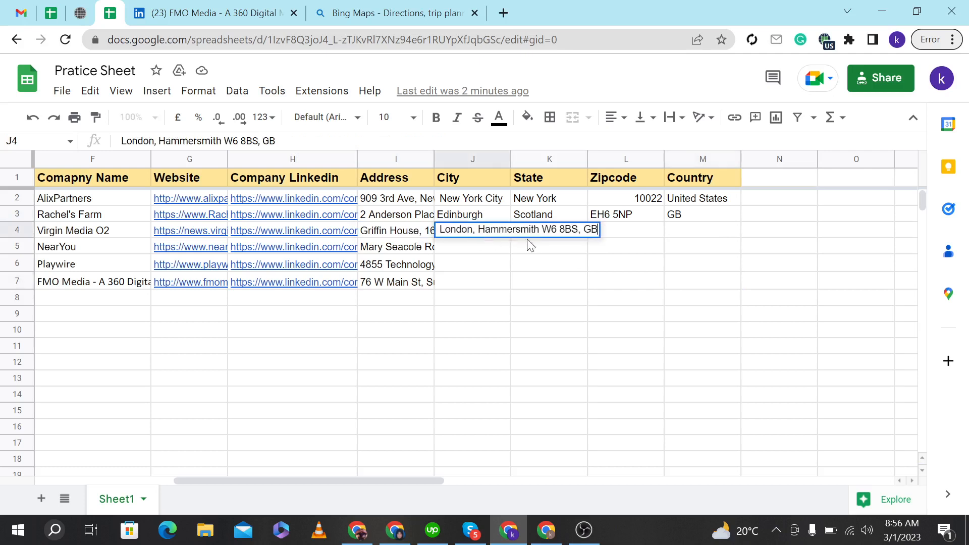
Move GB from row 4's City cell into its Country cell.
drag(584, 230, 603, 232)
key(ctrl+x)
click(688, 234)
key(ctrl+v)
Move everything after London from row 4's City cell into its State cell.
double_click(476, 236)
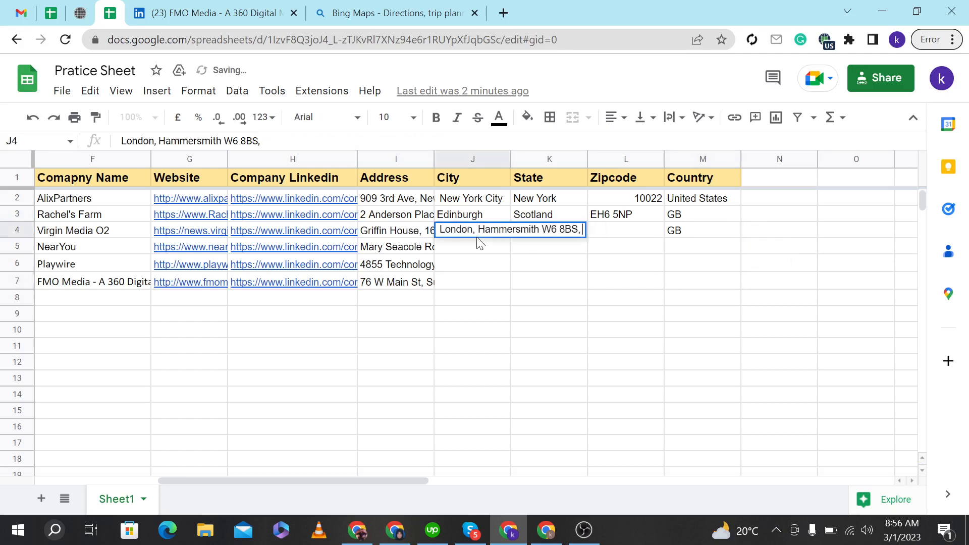
key(Left)
key(Left)
key(Left)
key(Left)
key(Left)
key(Left)
key(Left)
key(Left)
key(shift+Right)
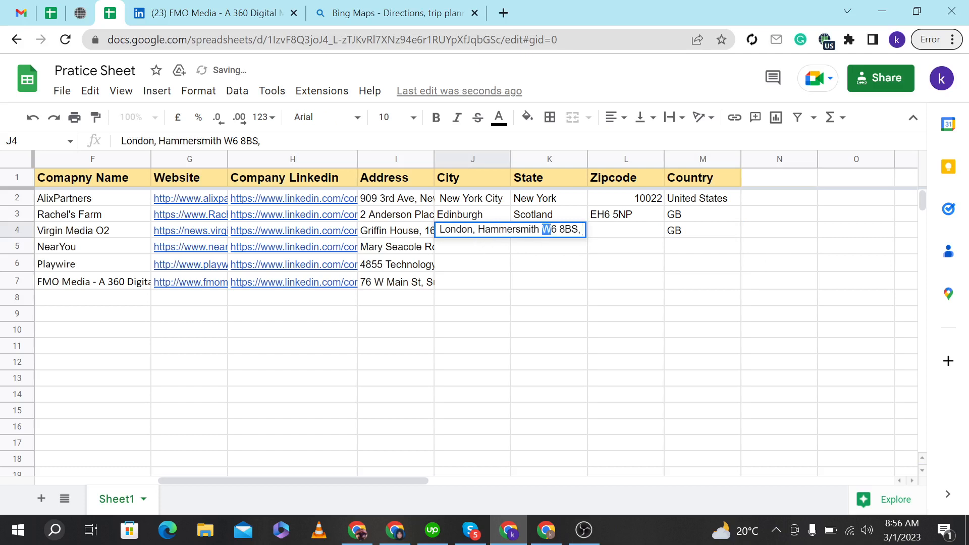
drag(474, 230, 656, 238)
key(ctrl+x)
click(553, 281)
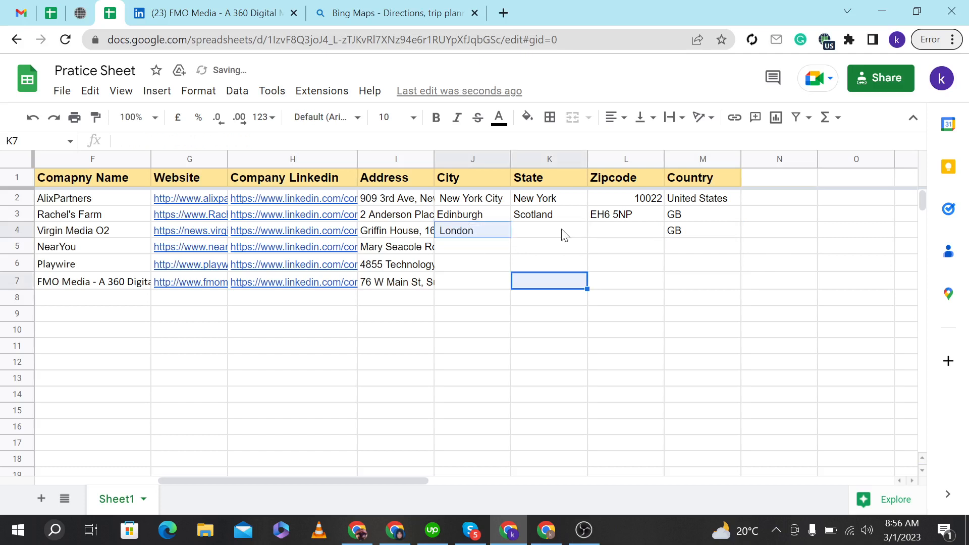
double_click(562, 231)
key(ctrl+v)
Move W6 8BS from row 4's State cell into its Zipcode cell.
drag(584, 230, 619, 236)
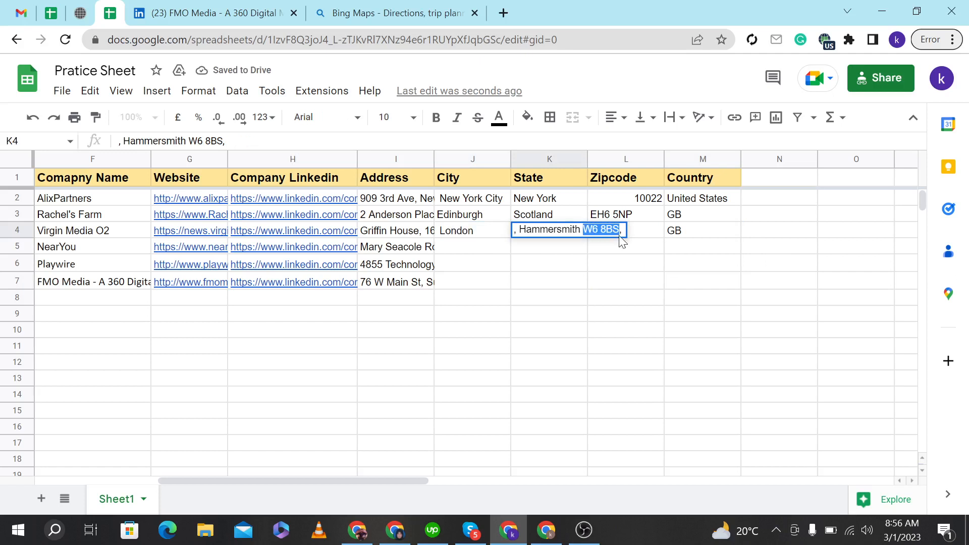
key(ctrl+x)
click(613, 279)
double_click(617, 234)
key(ctrl+v)
Remove the leftover commas from row 4's State cell so it reads Hammersmith.
double_click(582, 233)
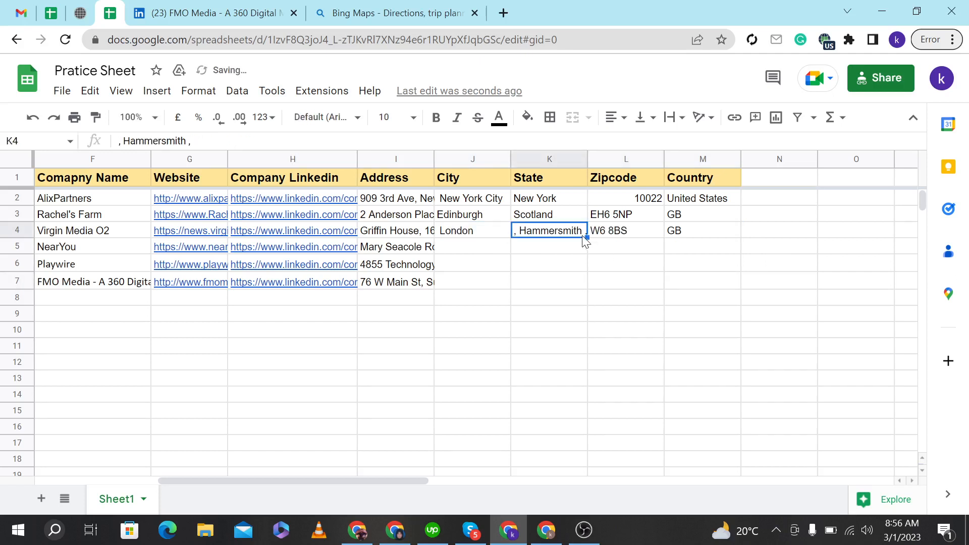
drag(582, 230, 616, 232)
key(BackSpace)
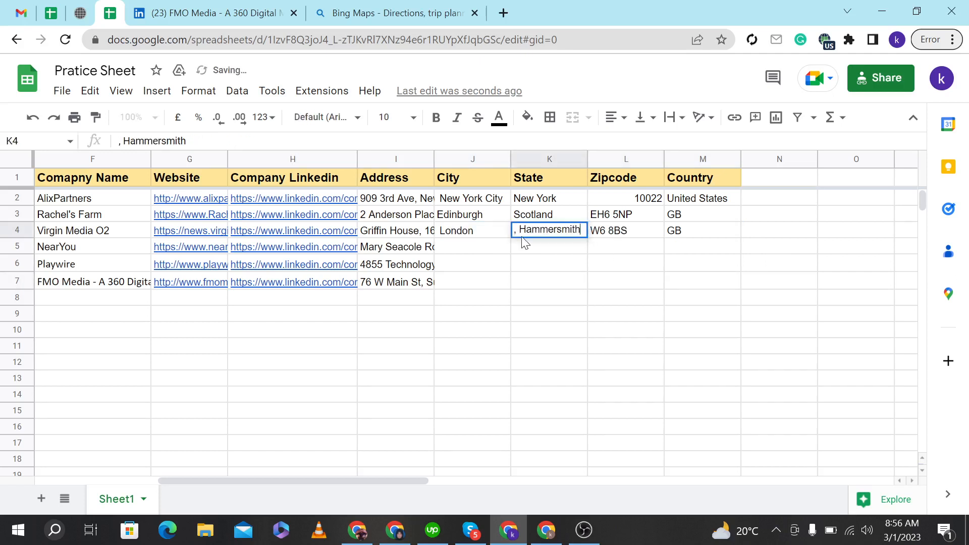
key(BackSpace)
key(BackSpace)
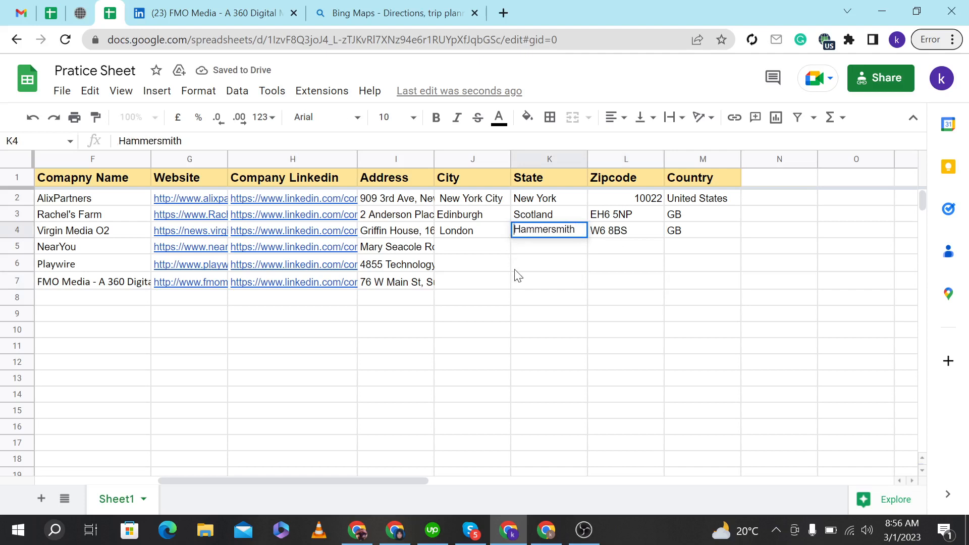
click(517, 265)
Copy the part of row 5's address after the street, Plymouth, Devon PL1 3JY, GB, into its City cell.
click(390, 251)
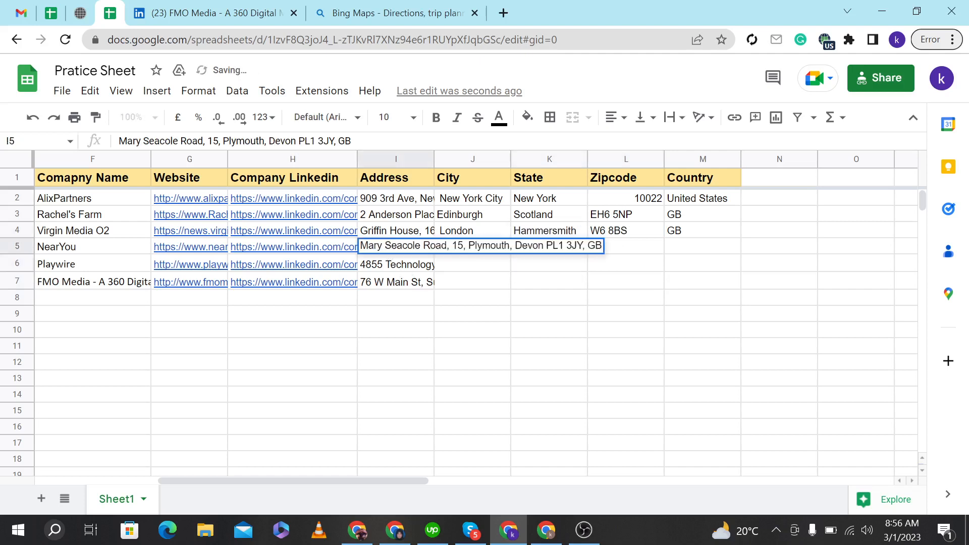
drag(468, 245, 641, 254)
key(ctrl+c)
click(618, 285)
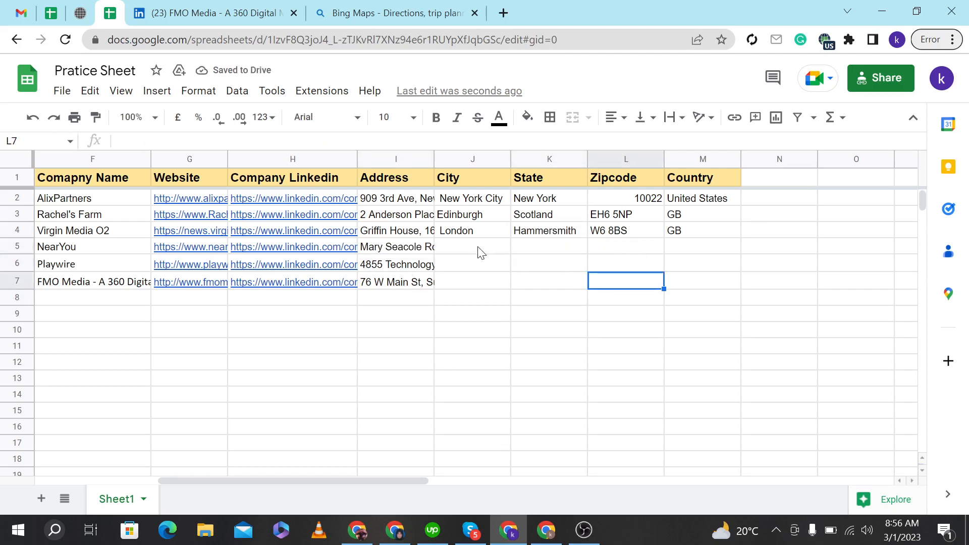
double_click(478, 247)
key(ctrl+v)
Move GB from row 5's City cell into its Country cell.
drag(556, 246, 613, 249)
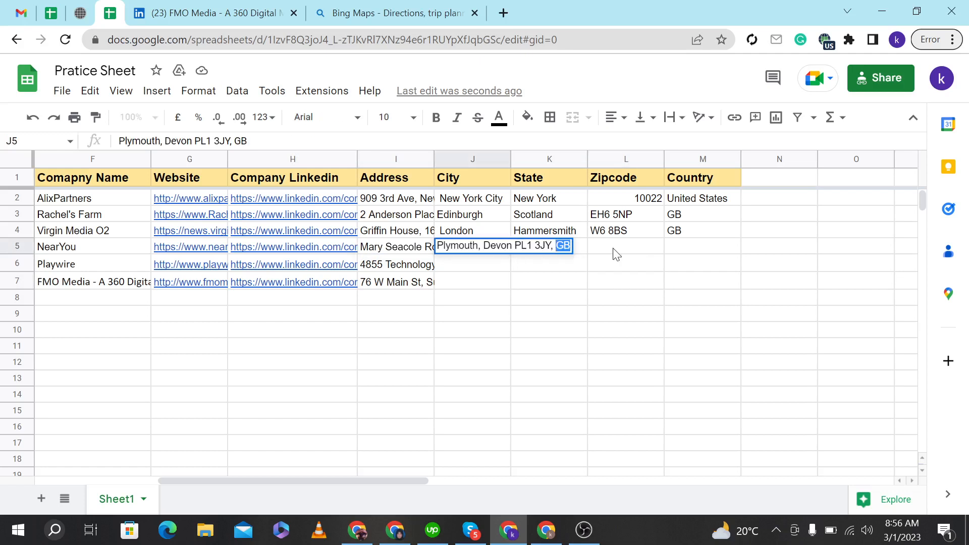
key(ctrl+x)
click(692, 253)
key(ctrl+v)
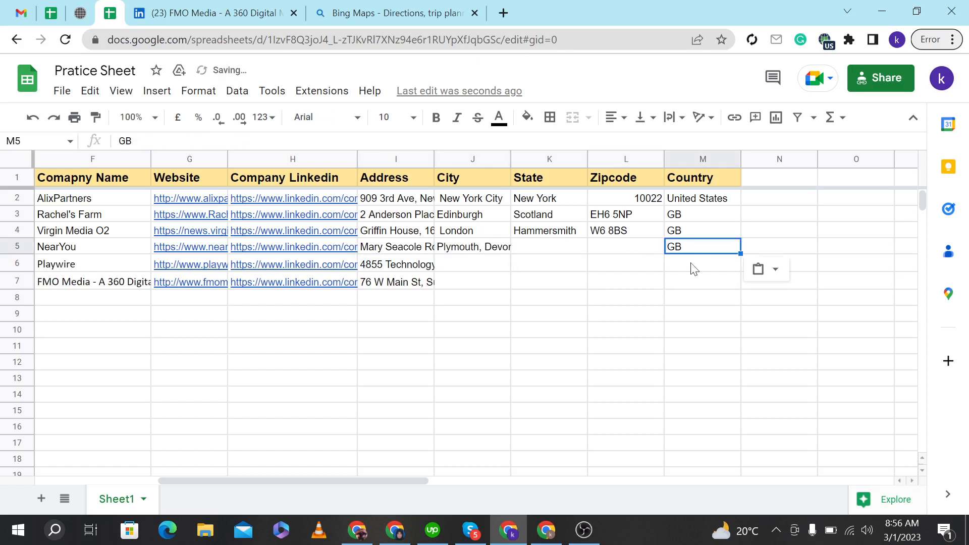
Move PL1 3JY from row 5's City cell into its Zipcode cell.
double_click(465, 252)
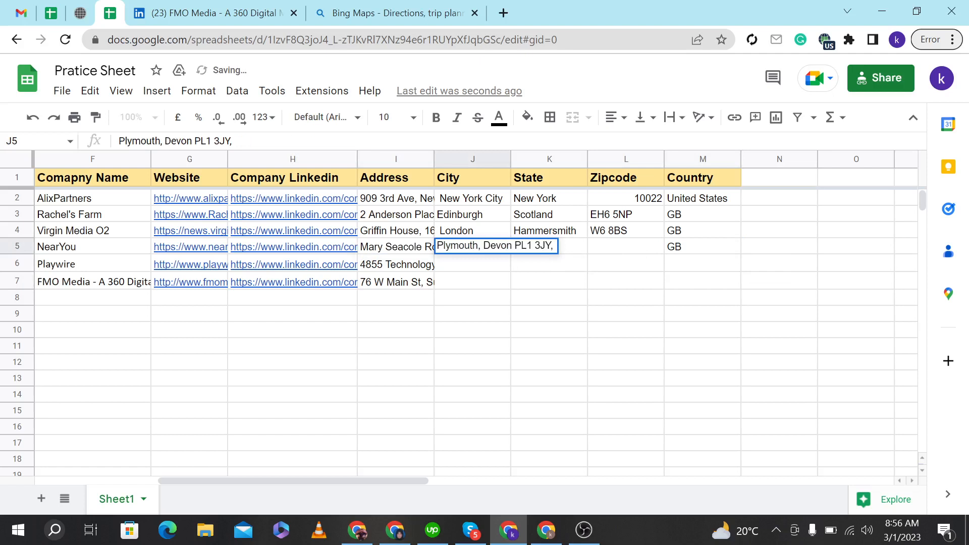
drag(514, 246, 552, 246)
key(ctrl+x)
double_click(613, 252)
key(ctrl+v)
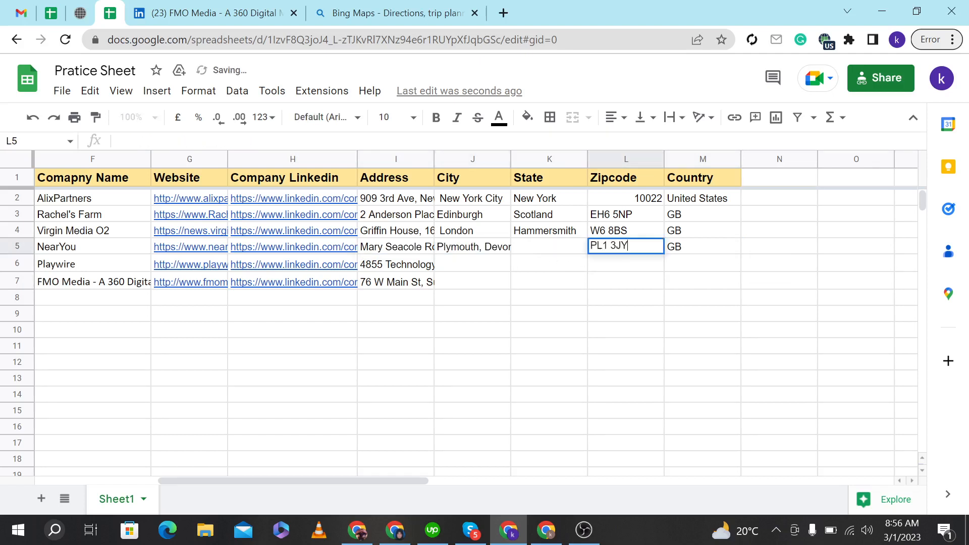
click(611, 283)
Move Devon from row 5's City cell into its State cell.
double_click(470, 251)
drag(484, 246, 512, 246)
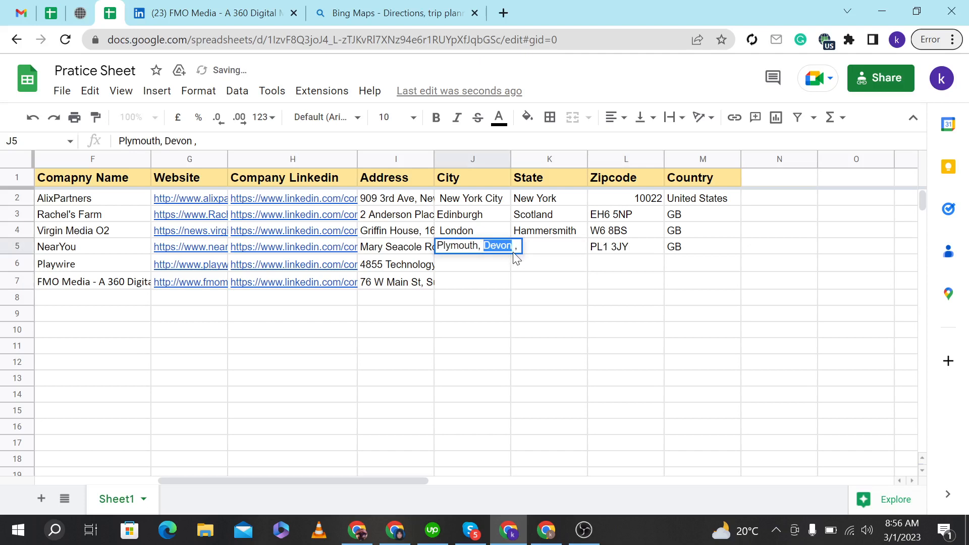
key(ctrl+x)
double_click(555, 250)
key(ctrl+v)
Delete the trailing commas after Plymouth in row 5's City cell.
double_click(492, 246)
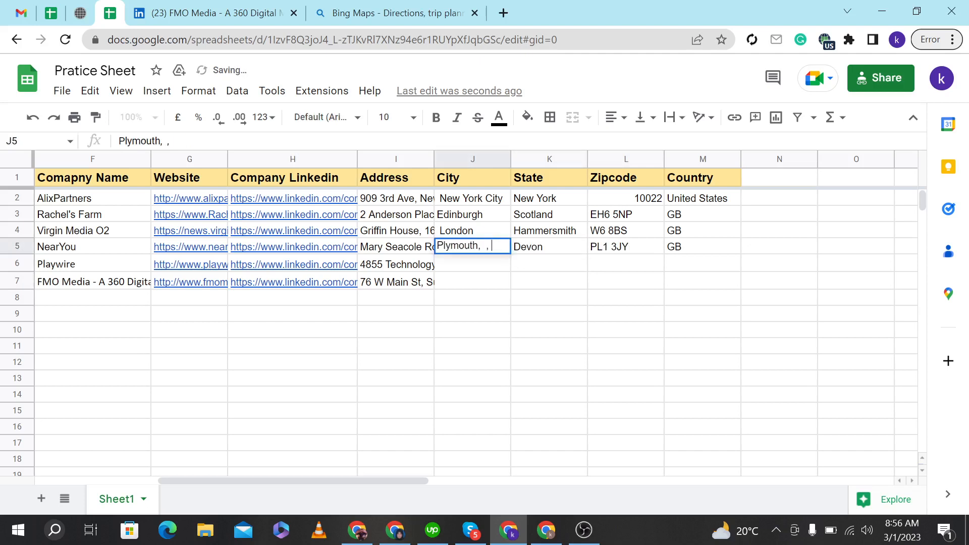
key(shift+End)
key(Delete)
key(Return)
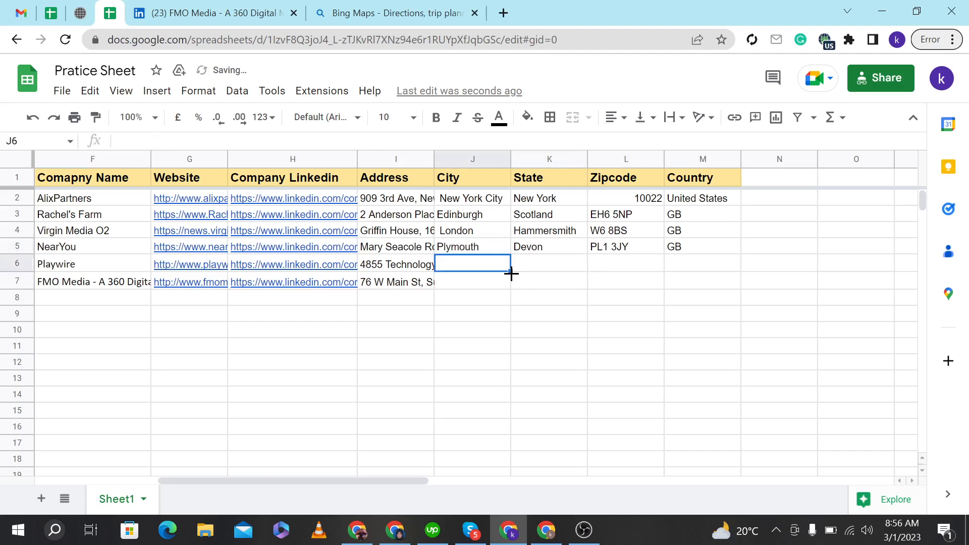
Copy the part of row 6's address after the street, Boca Raton, Florida 33431, US, into its City cell.
double_click(418, 276)
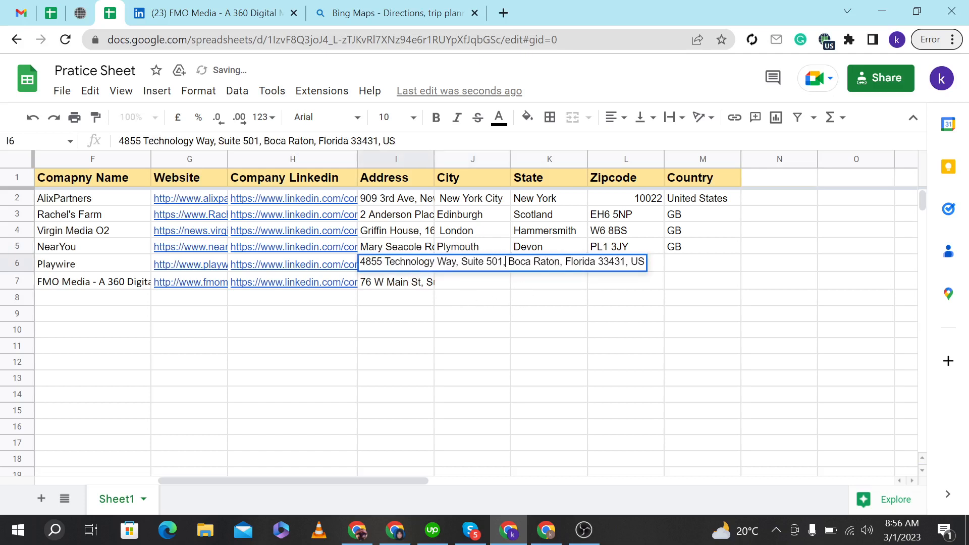
drag(506, 262, 649, 264)
click(643, 316)
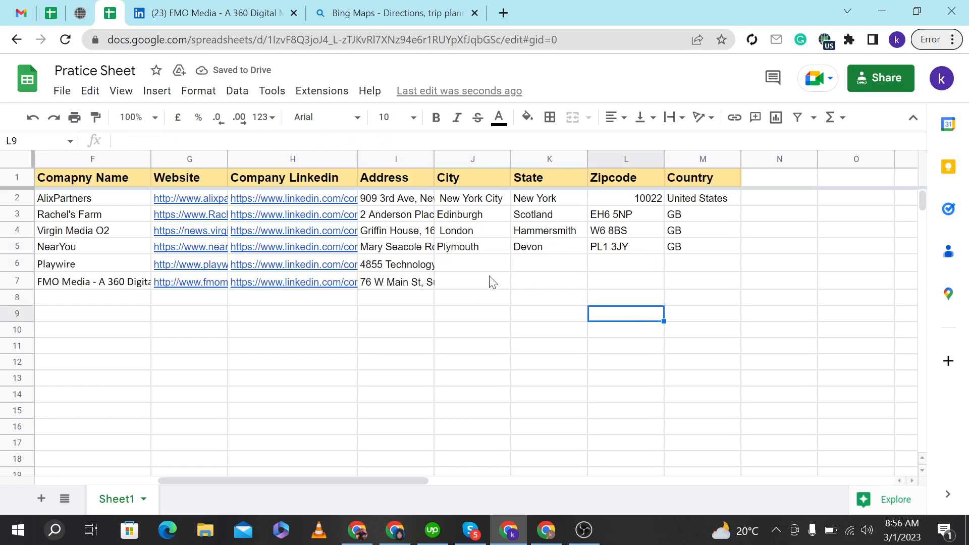
double_click(448, 264)
key(ctrl+v)
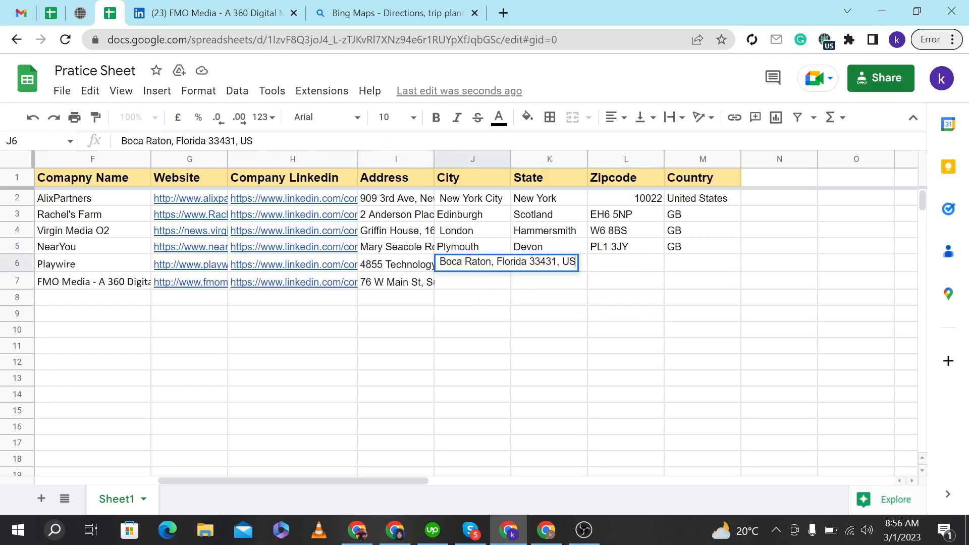
Enter US in row 6's Country cell and remove US from its City cell.
click(678, 273)
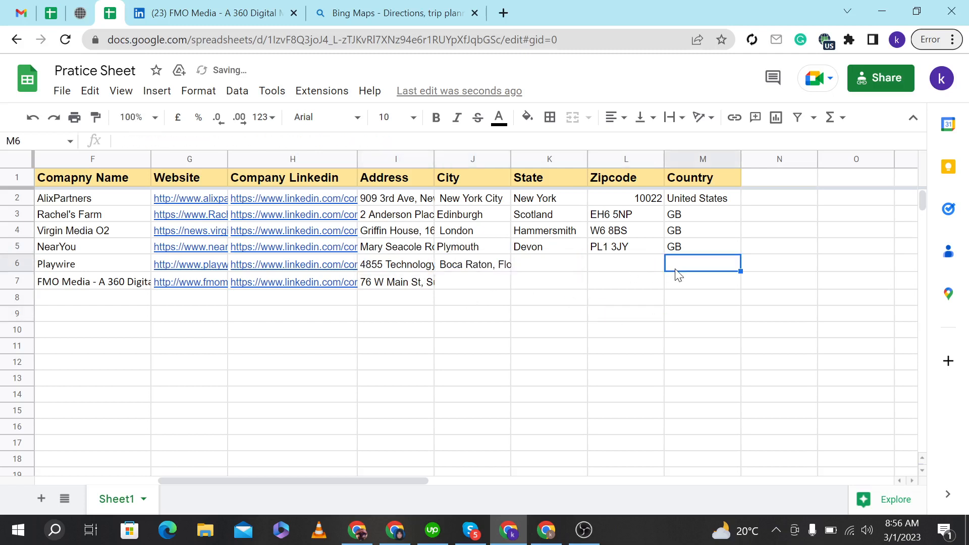
text(US)
click(492, 270)
double_click(492, 270)
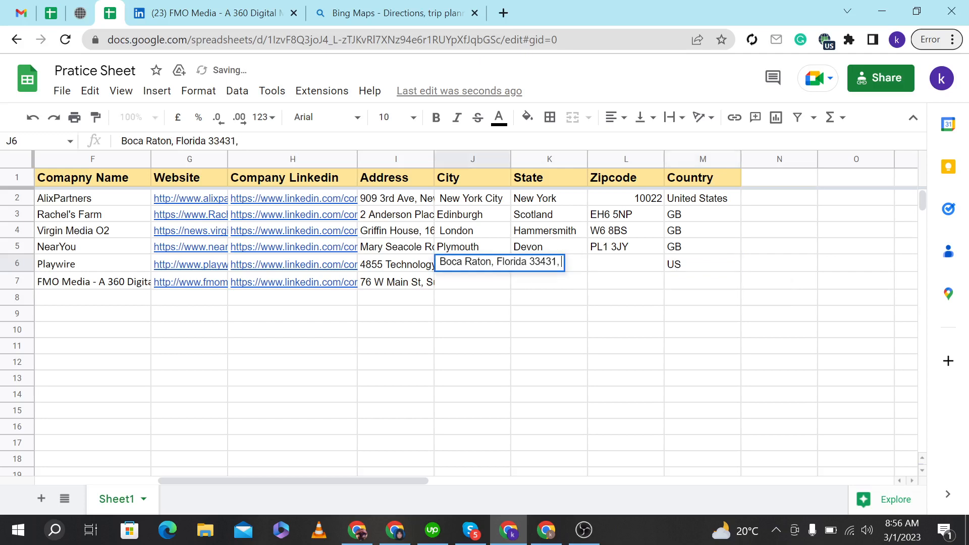
Move Florida from row 6's City cell into its State cell.
double_click(511, 261)
key(ctrl+c)
key(BackSpace)
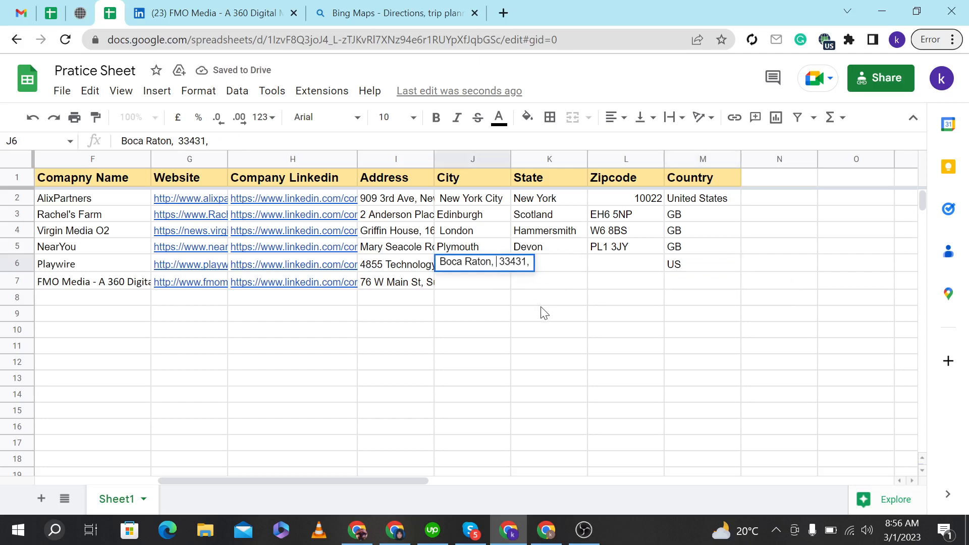
click(543, 301)
click(557, 271)
key(ctrl+v)
click(557, 303)
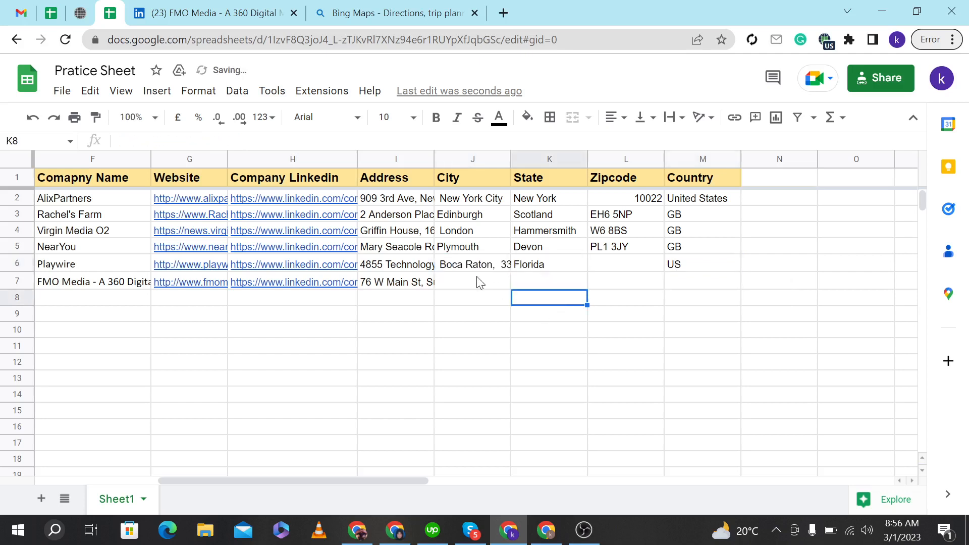
Strip 33431 and the leftover commas from row 6's City cell, leaving Boca Raton.
double_click(483, 274)
drag(499, 261, 527, 262)
key(ctrl+x)
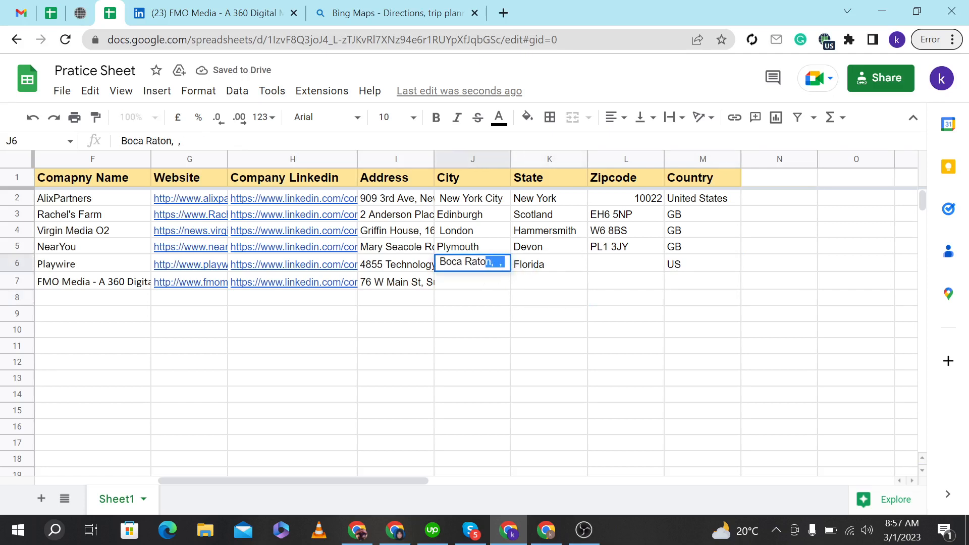
drag(491, 261, 505, 262)
key(BackSpace)
Enter 33431 in row 6's Zipcode cell.
click(602, 268)
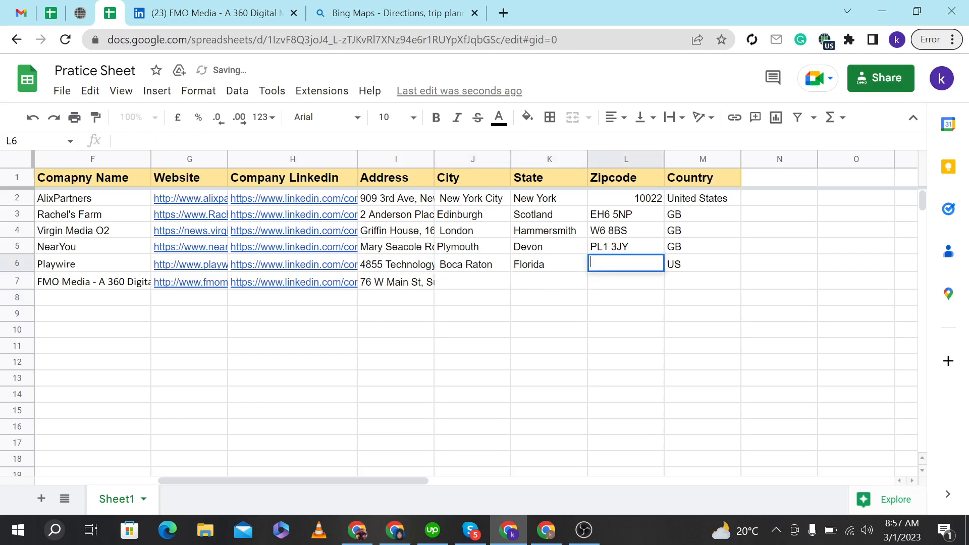
text(33431)
click(608, 287)
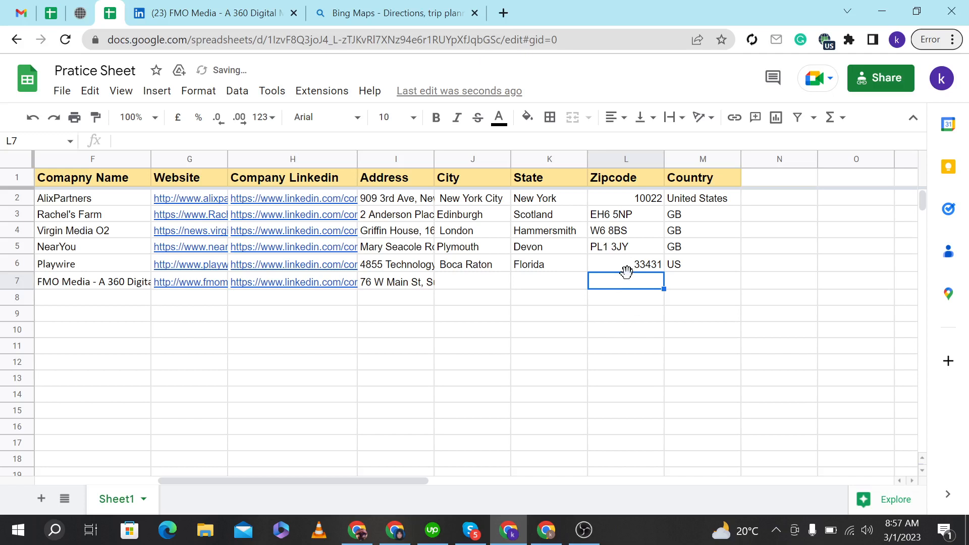
Put the part of row 7's address after the street, Patchogue, New York 11772, US, into its City cell.
click(404, 289)
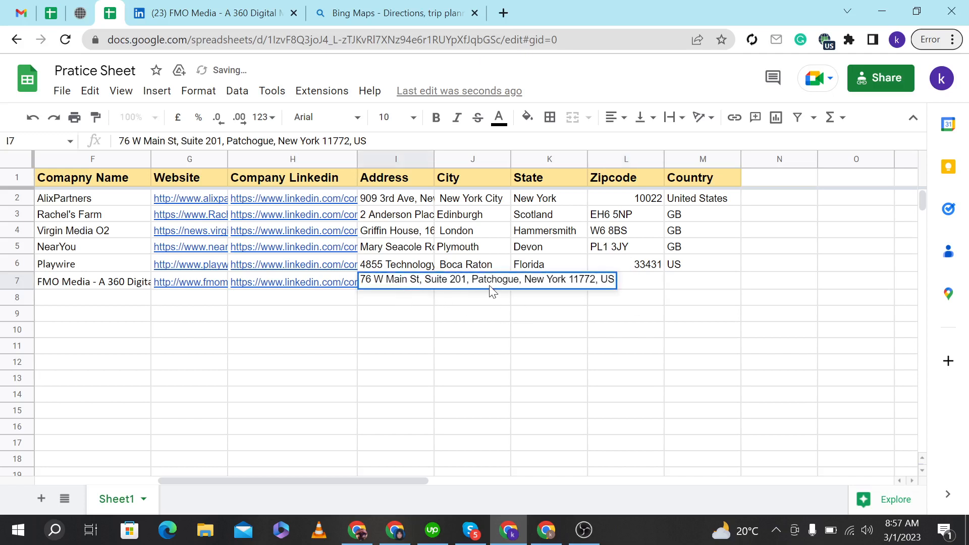
drag(472, 283, 625, 291)
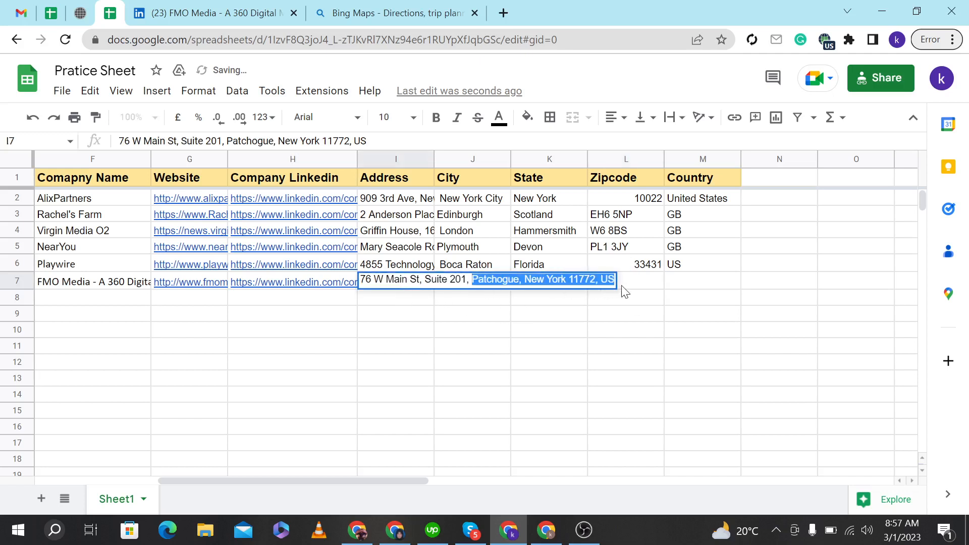
key(ctrl+x)
click(626, 318)
double_click(470, 284)
key(ctrl+v)
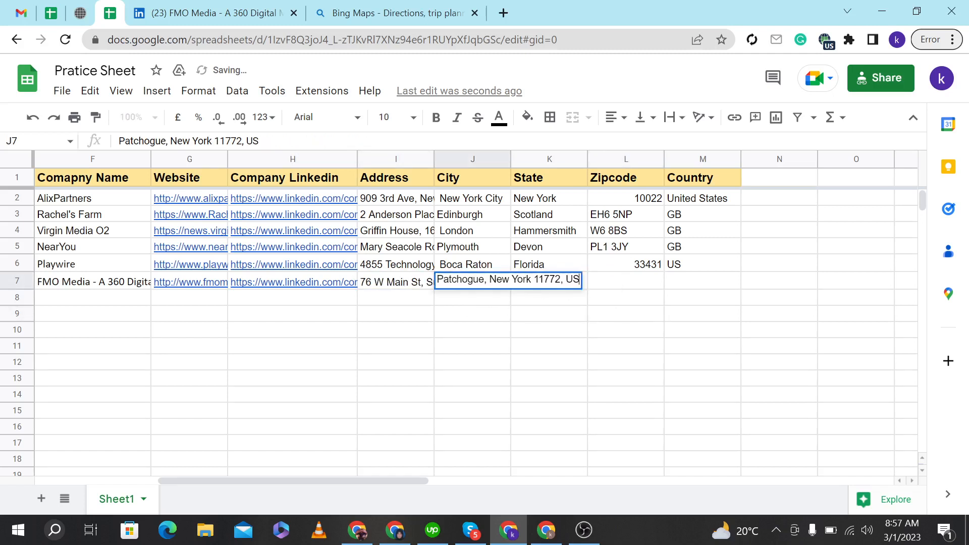
Move US from row 7's City cell into its Country cell.
drag(566, 280, 617, 284)
key(ctrl+x)
click(670, 279)
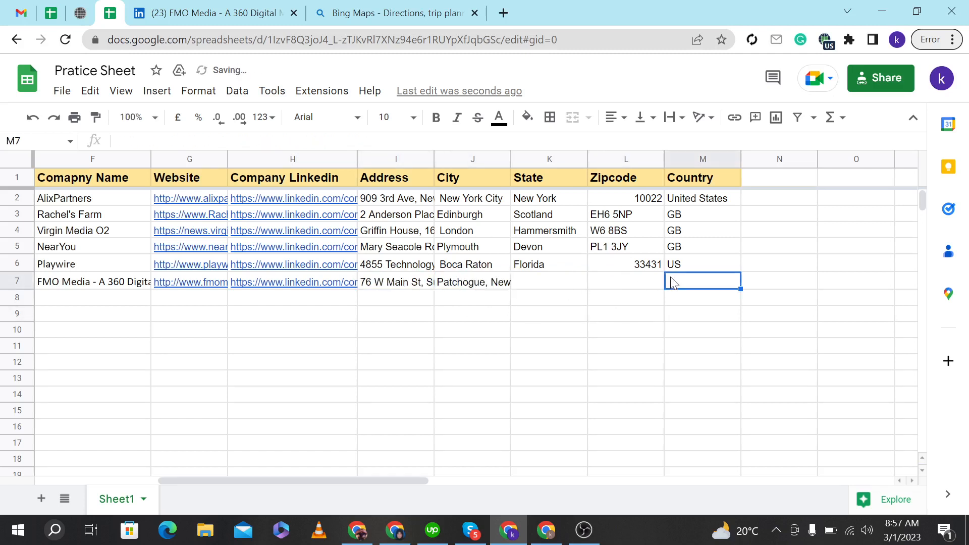
key(ctrl+v)
Remove 11772 from row 7's City cell and enter 11772 in its Zipcode cell.
click(480, 289)
key(Return)
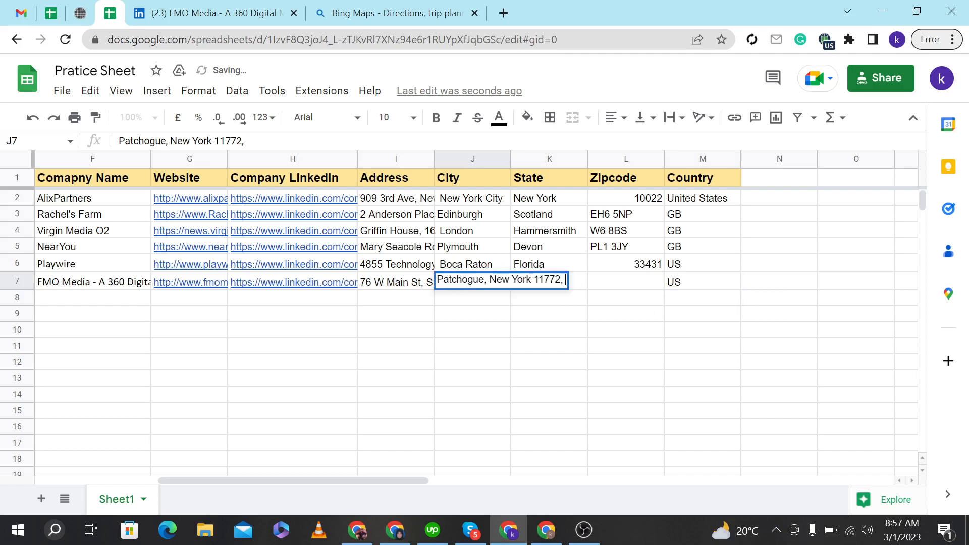
double_click(548, 280)
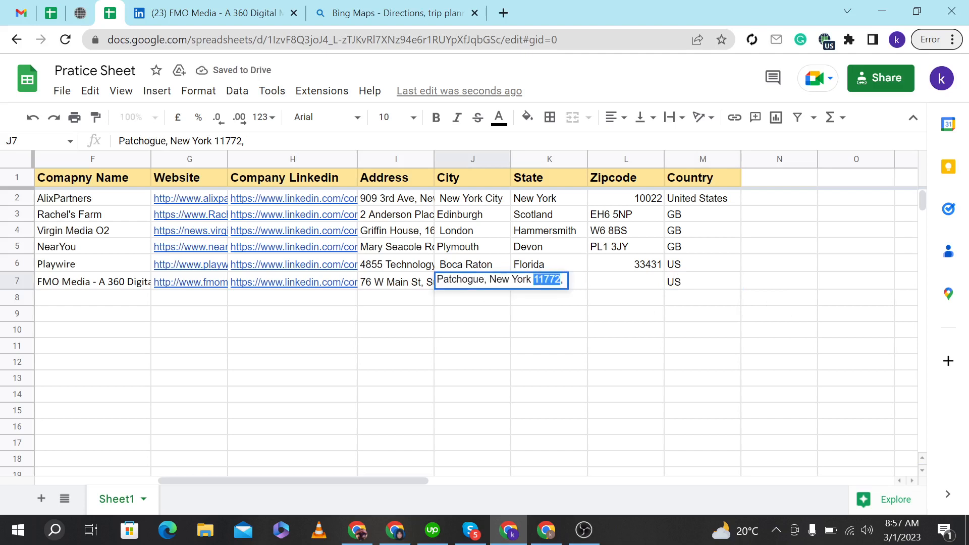
key(BackSpace)
click(617, 290)
text(11772)
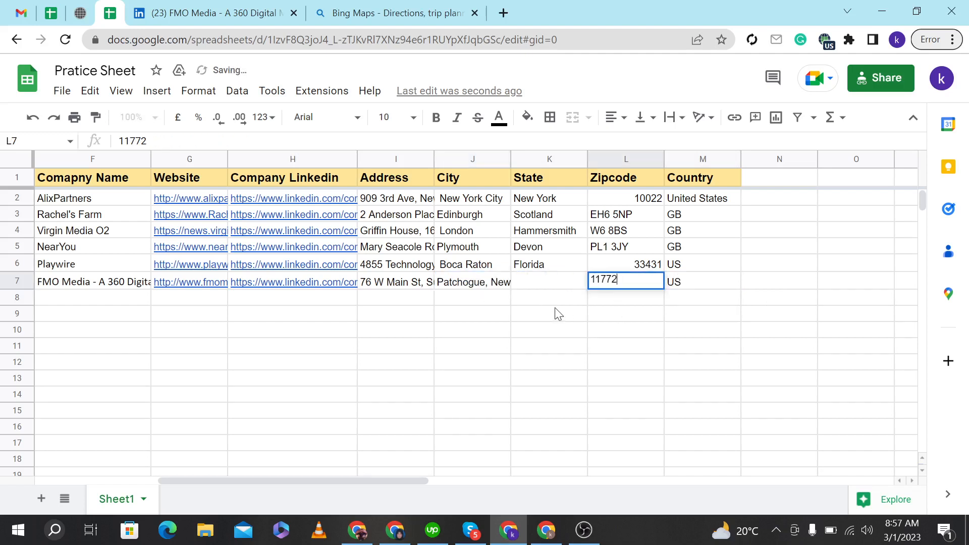
key(Return)
Remove New York from row 7's City cell and enter New York in its State cell.
double_click(465, 285)
drag(489, 280, 532, 280)
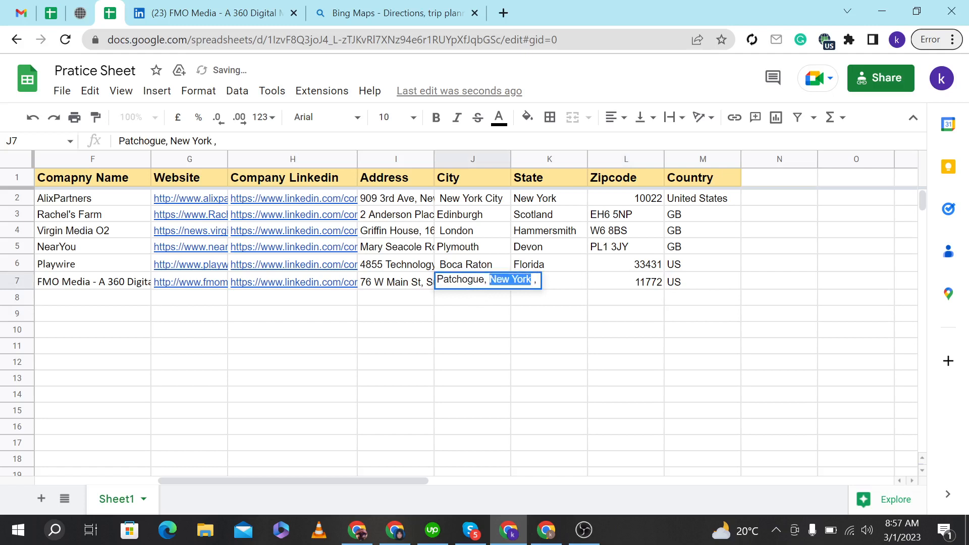
key(BackSpace)
click(565, 290)
text(New York)
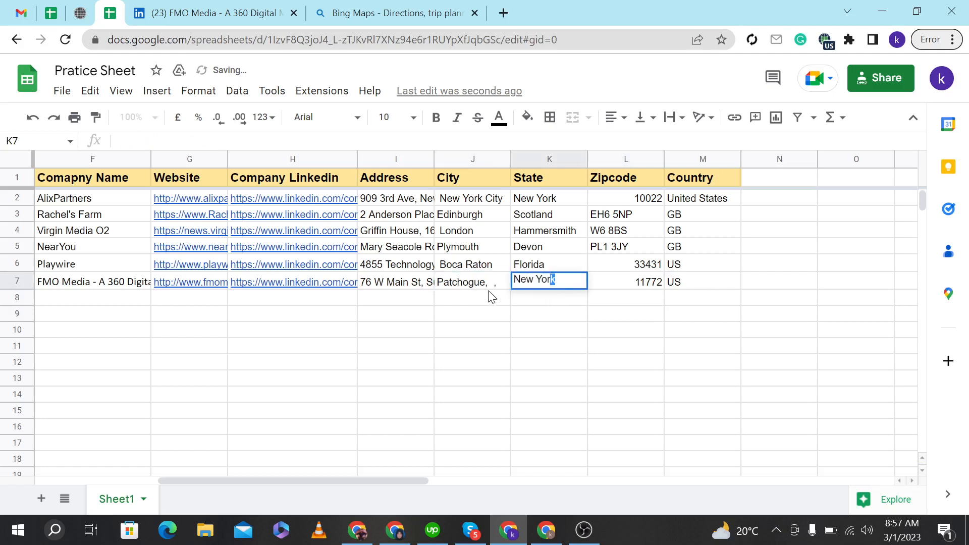
Delete the leftover commas after Patchogue in row 7's City cell.
double_click(486, 286)
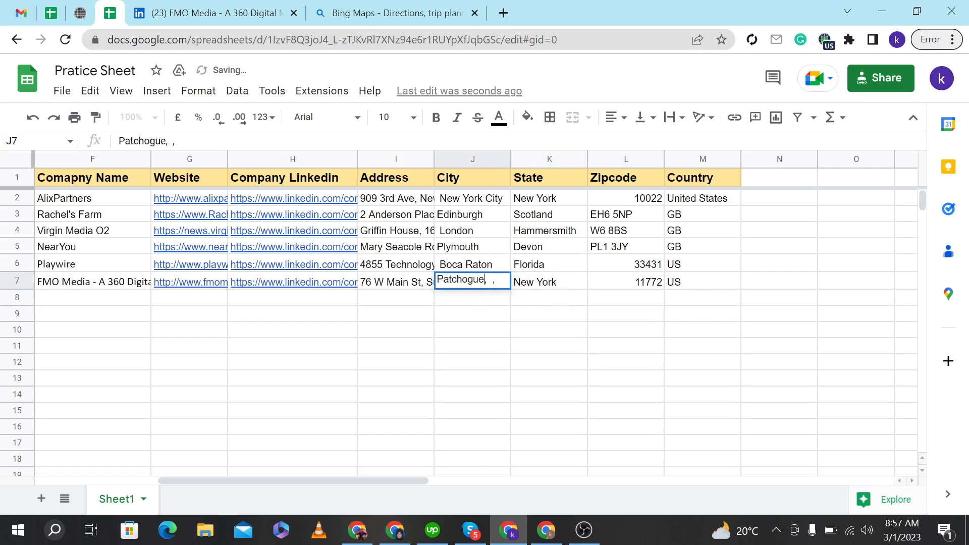
drag(486, 279, 535, 290)
key(BackSpace)
click(536, 302)
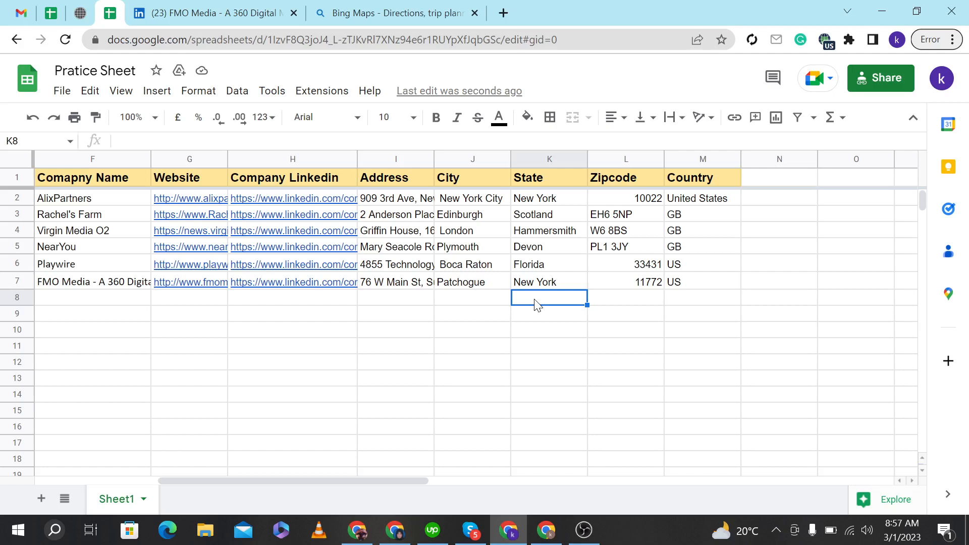
Copy New York City from row 2's City cell and open a new browser tab.
click(468, 202)
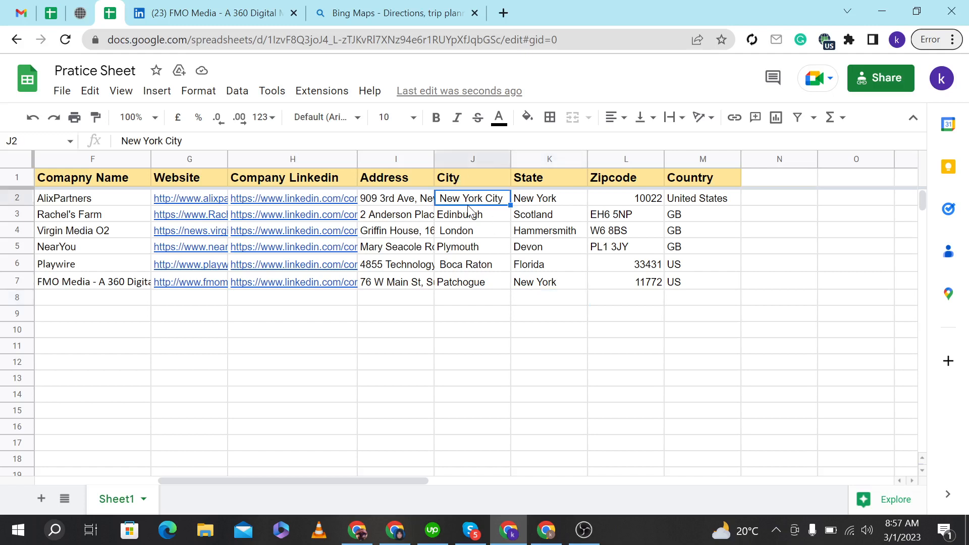
key(ctrl+c)
click(503, 12)
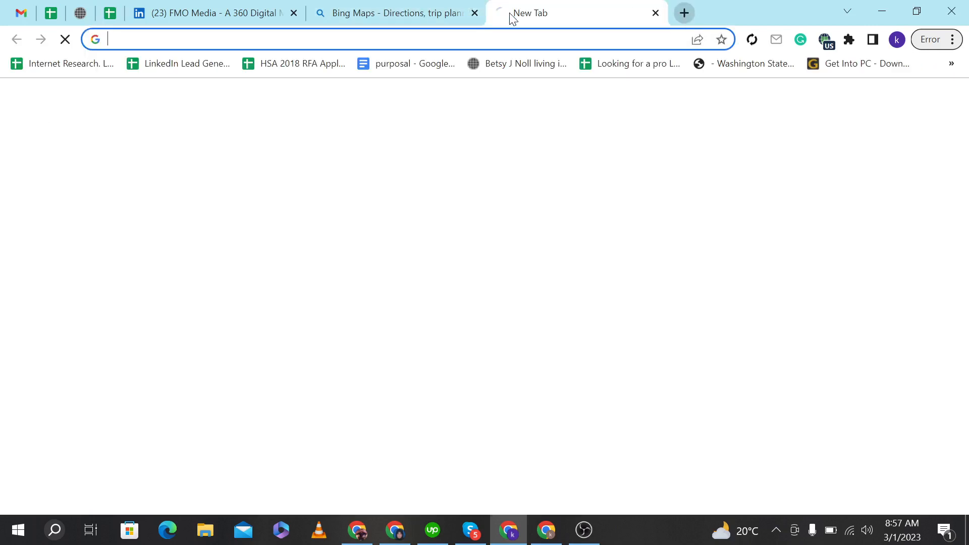
Search Google for New York City, then close the LinkedIn and Bing Maps tabs.
key(ctrl+v)
key(Return)
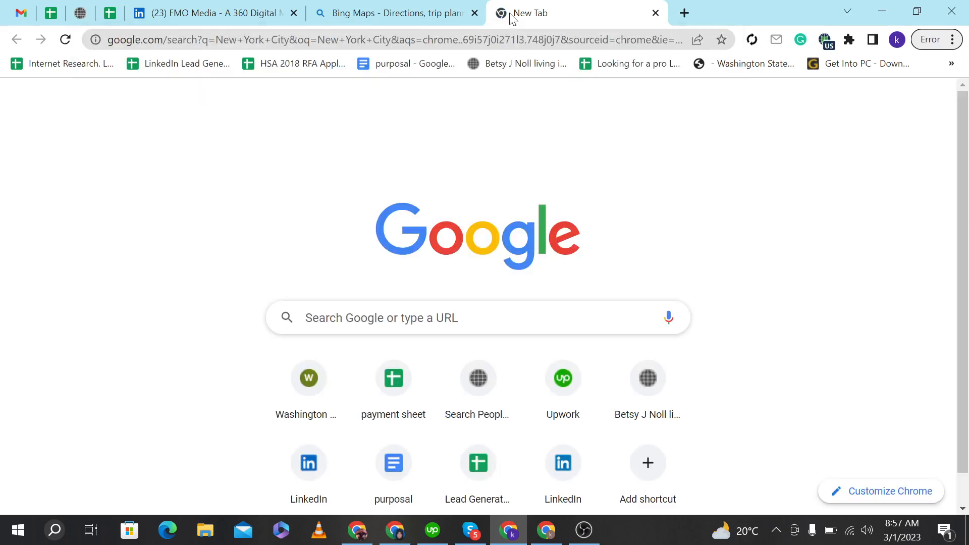
click(294, 14)
click(293, 13)
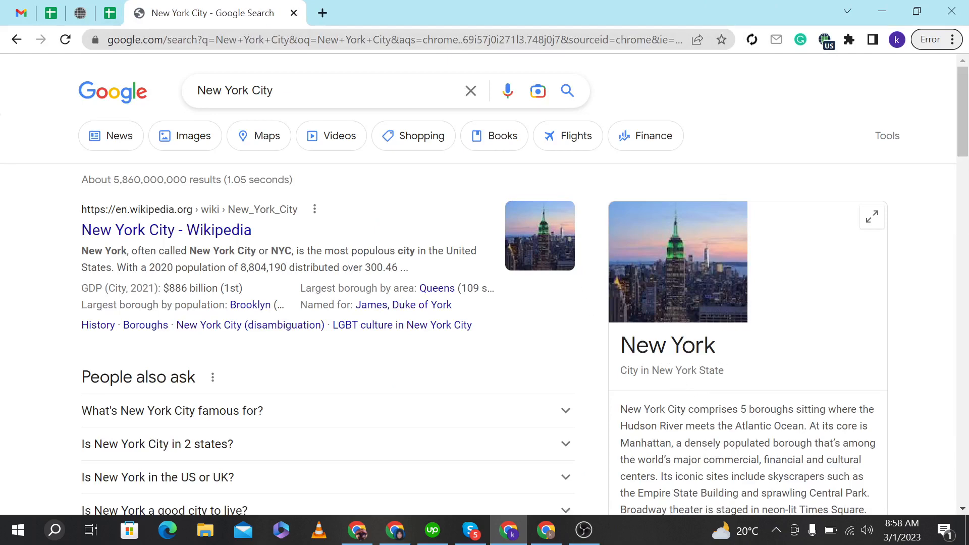
Compare the spreadsheet's City entries with the description in the New York City search result.
click(110, 13)
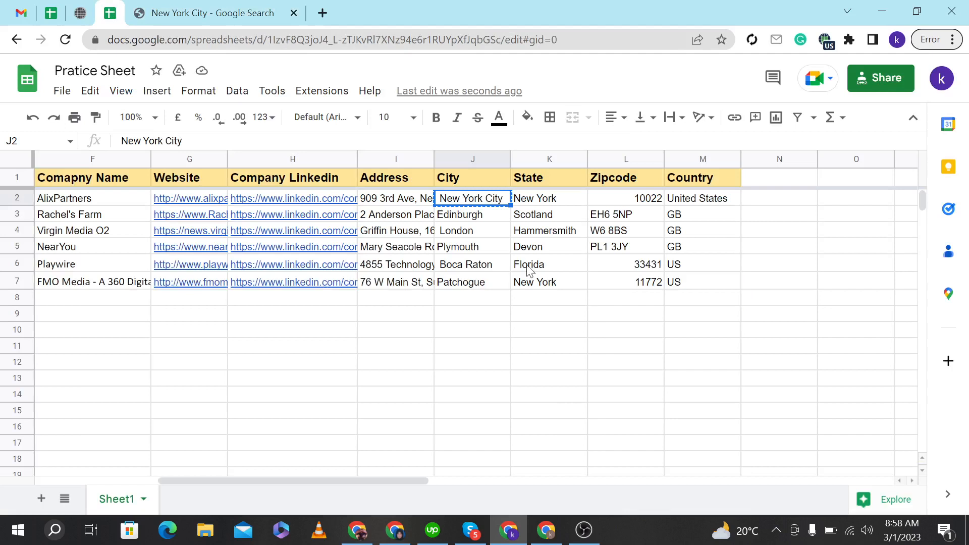
click(465, 221)
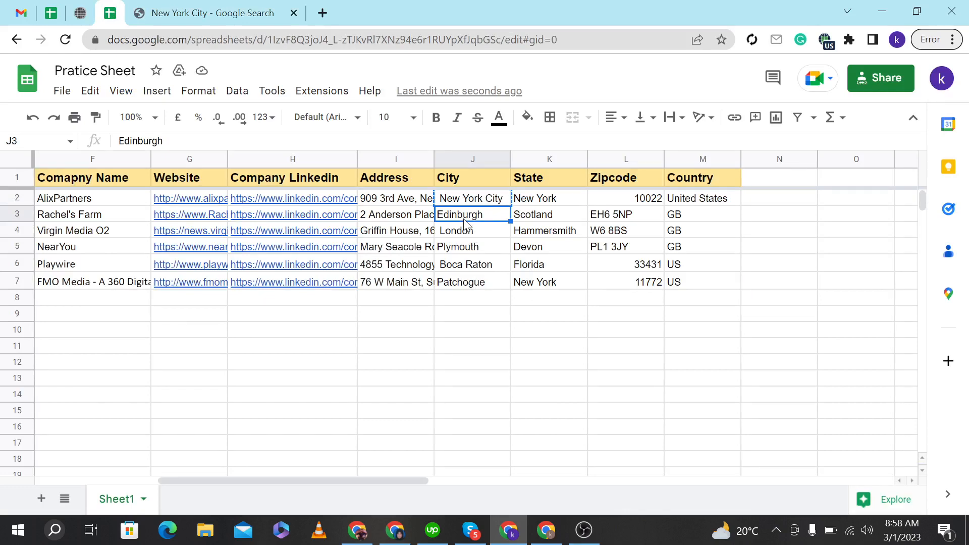
key(ctrl+Tab)
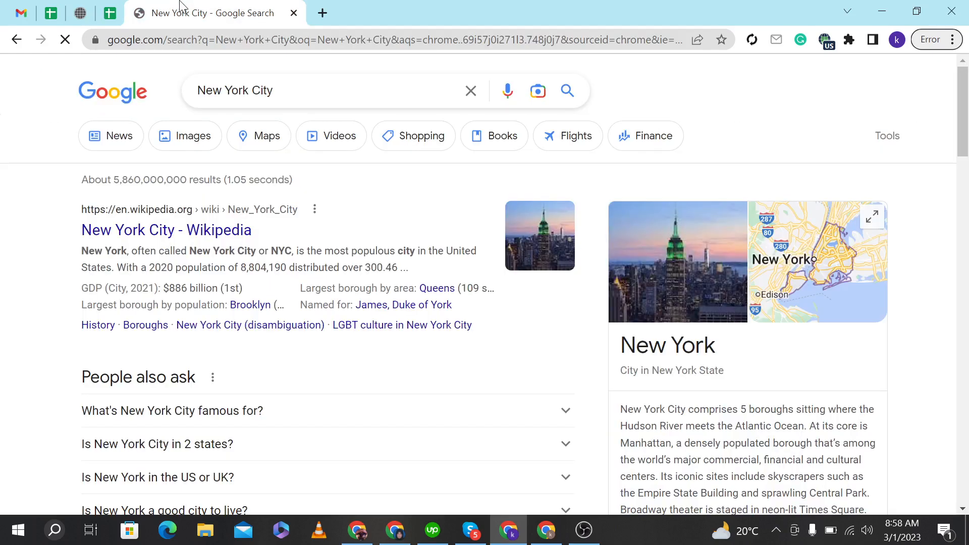
scroll(733, 356, down, 3)
drag(621, 257, 761, 342)
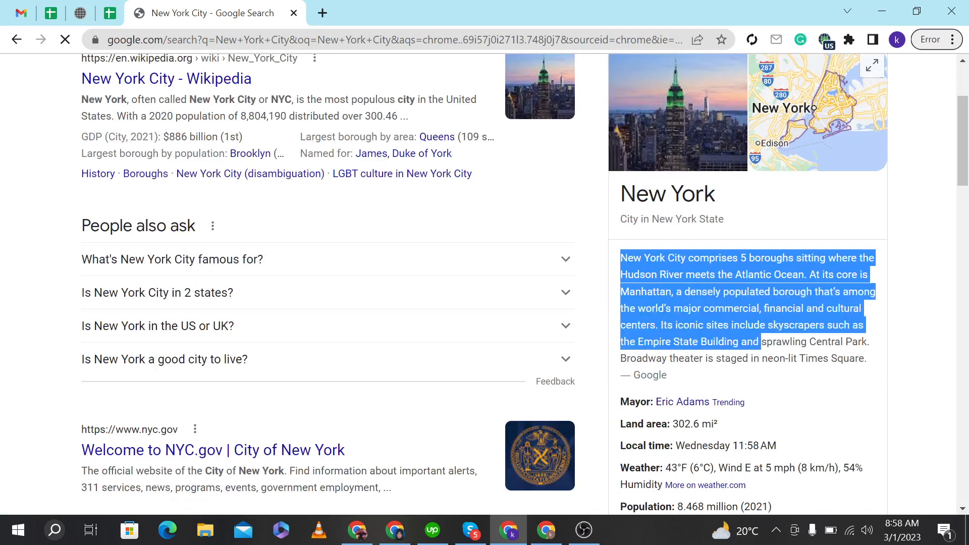
click(115, 7)
click(508, 349)
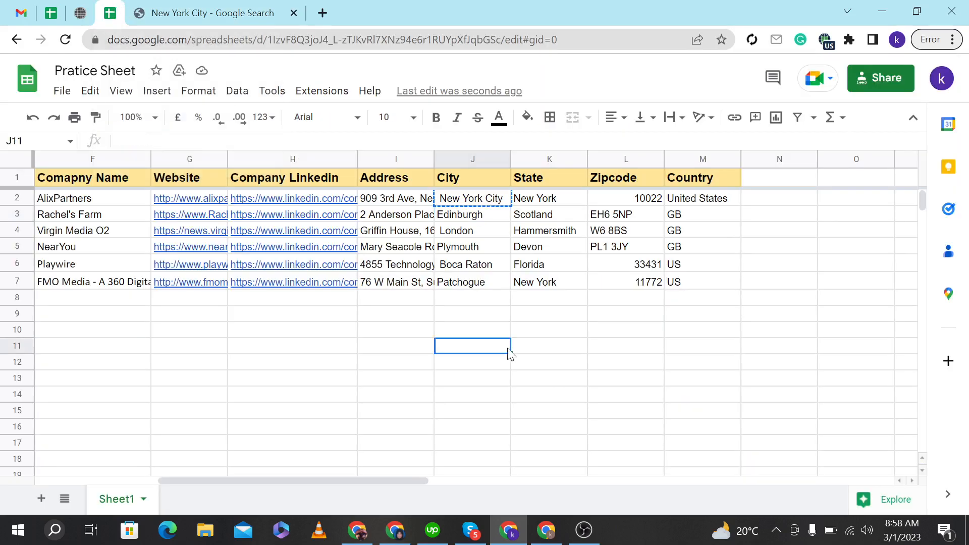